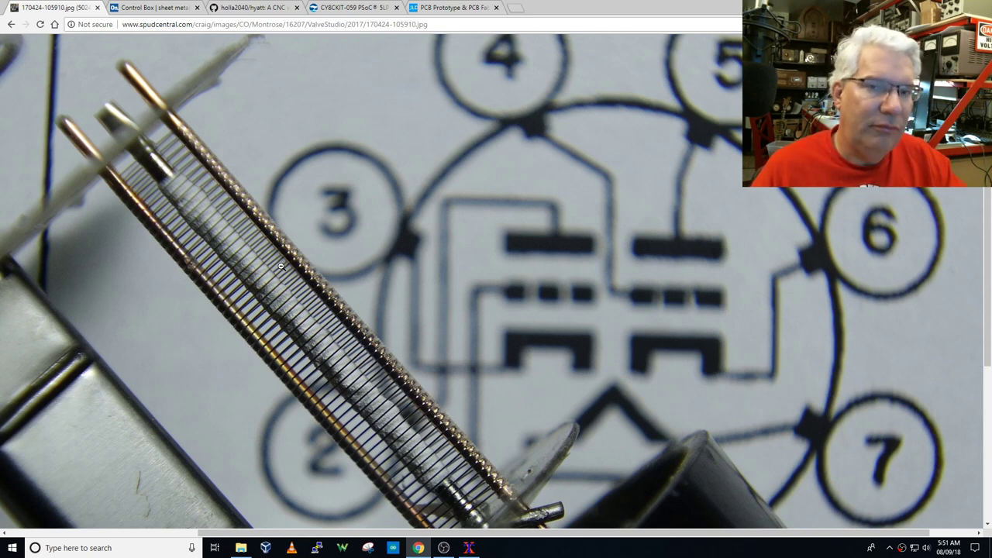
Open the Onshape Control Box tab to view its sheet metal enclosure Part Studio.
left_click(138, 9)
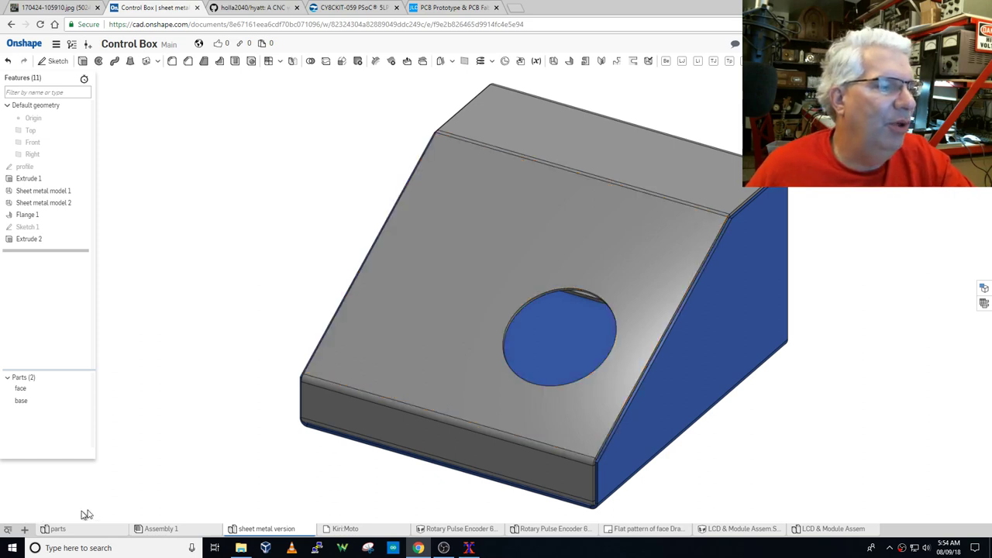
Switch to Control Box's Assembly 1, showing the LCD, twelve buttons and handwheel.
left_click(159, 529)
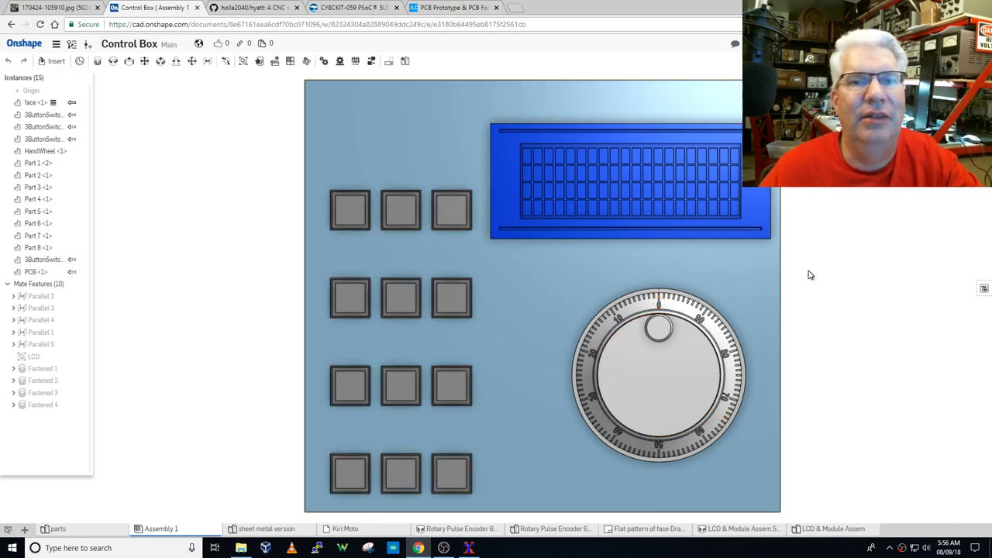
Orbit the assembly to inspect the green PCB, its mounting hole and side pins.
right_click_drag(810, 275, 628, 285)
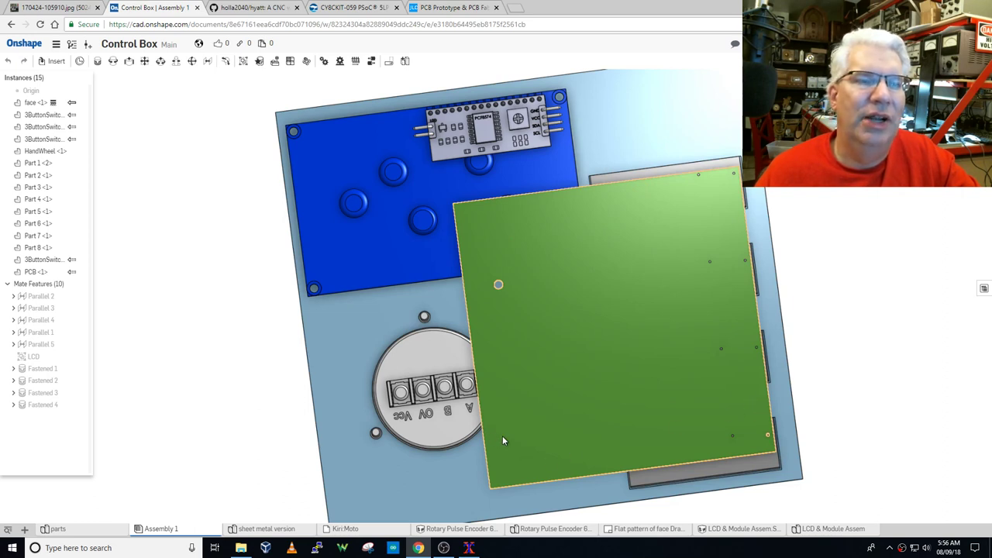
left_click(498, 285)
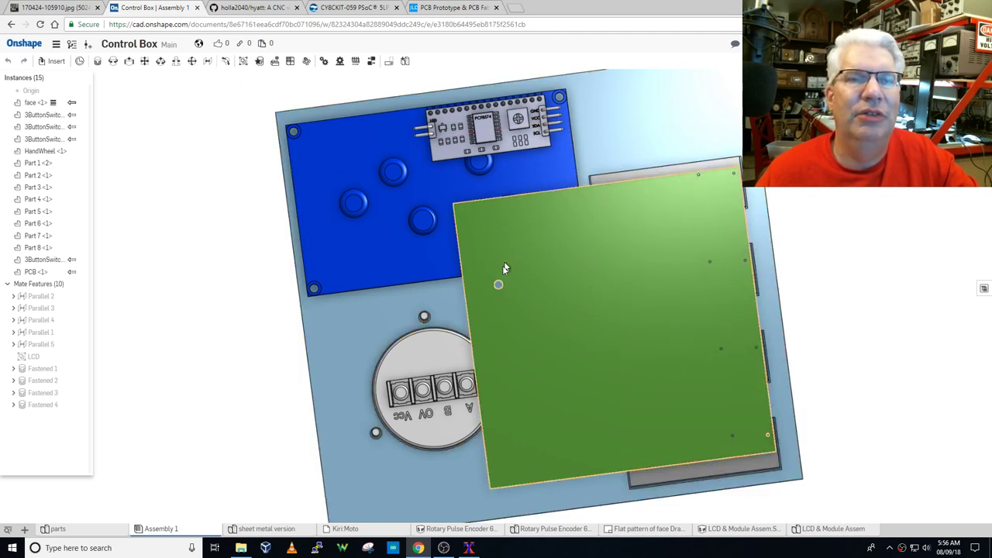
right_click_drag(474, 257, 432, 293)
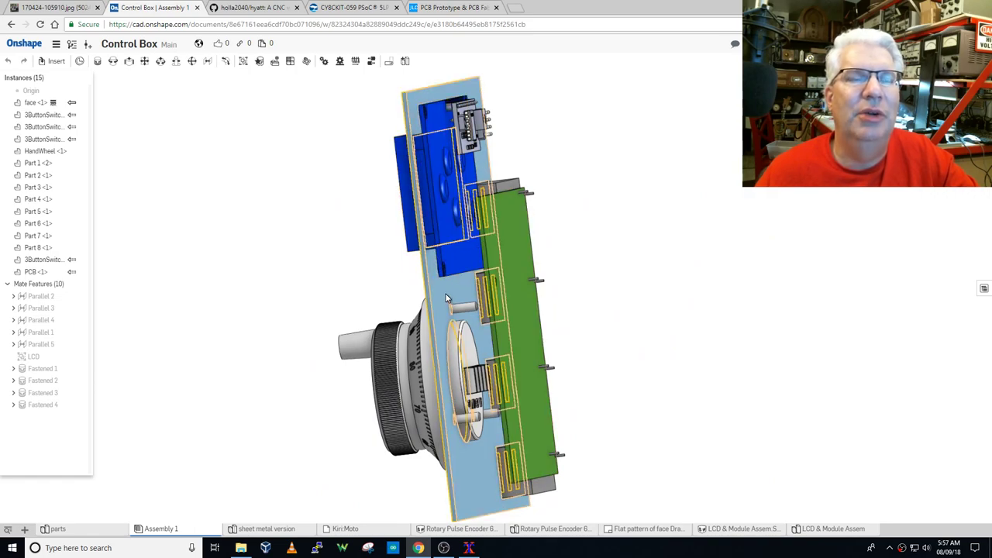
right_click_drag(448, 295, 694, 308)
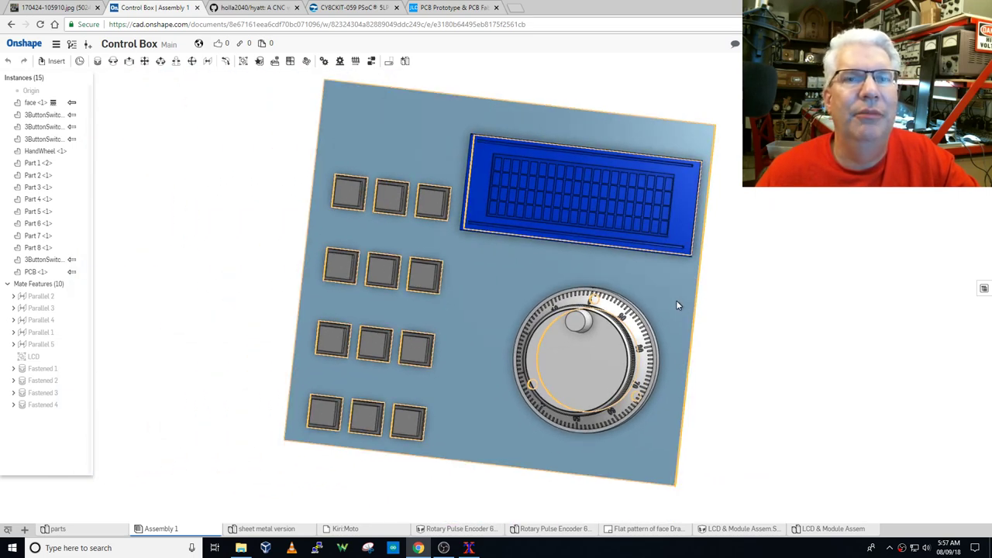
right_click_drag(677, 305, 671, 299)
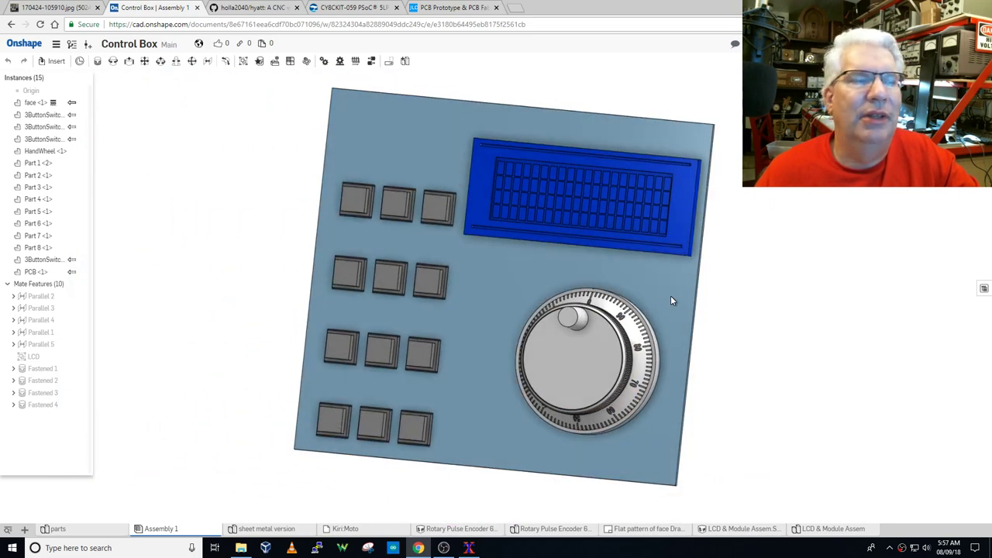
Select the PCB from a back view, then return to the front panel and deselect it.
key("shift+Left")
key("shift+Left")
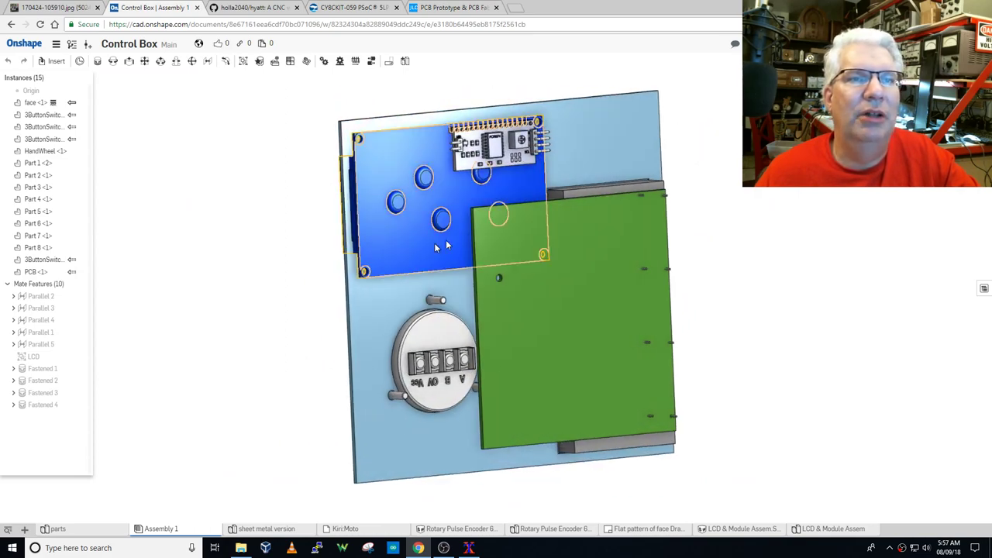
right_click_drag(618, 188, 577, 193)
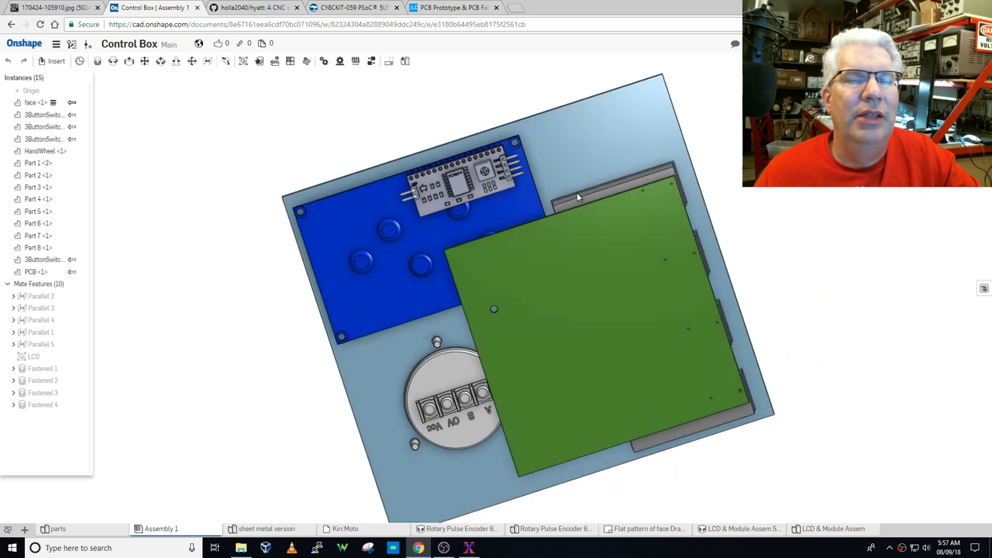
left_click(628, 286)
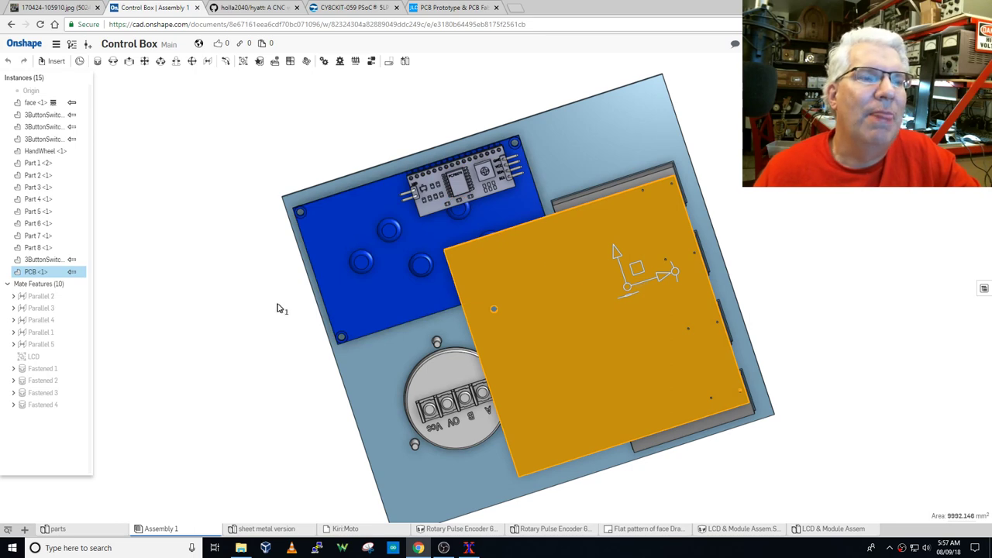
right_click_drag(279, 308, 450, 287)
left_click(251, 224)
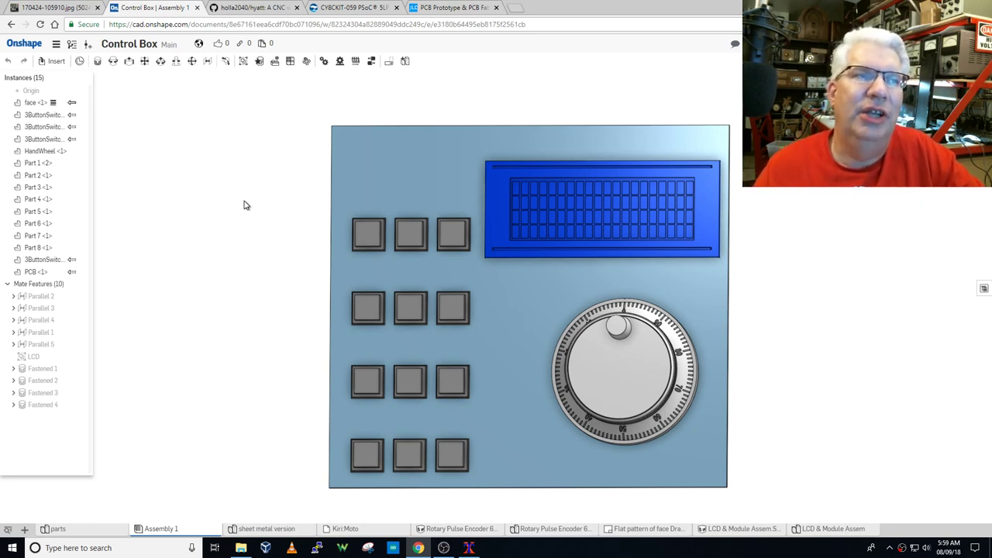
Scroll the hyatt GitHub repository down to the README's WorkBee CNC render.
left_click(245, 8)
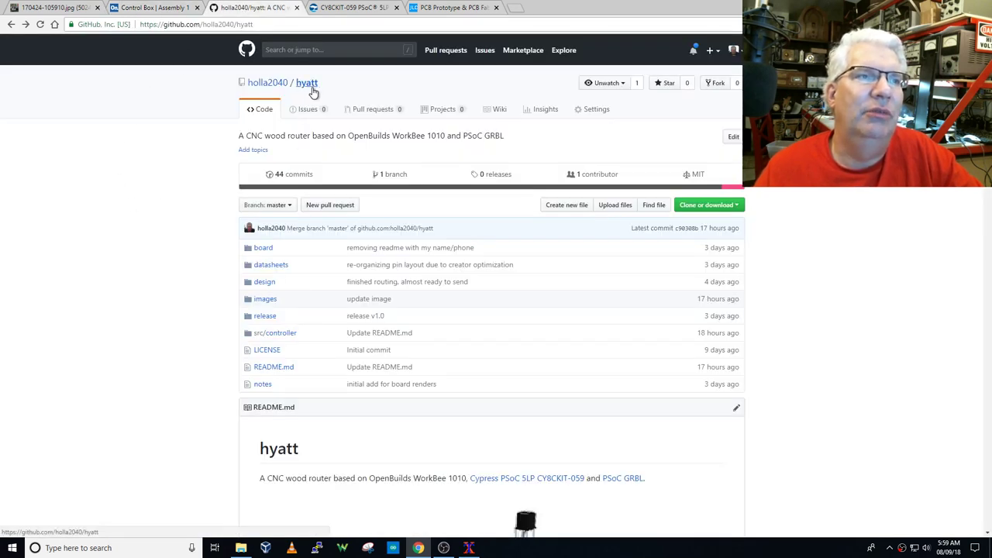
scroll(200, 276, "down", 1)
scroll(200, 276, "down", 4)
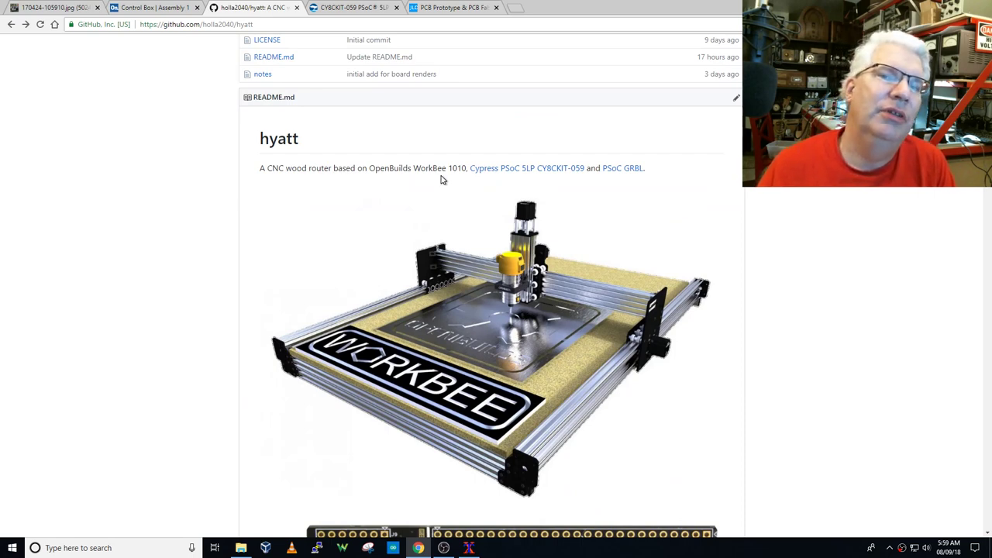
Follow the README's CY8CKIT-059 link and look over the two PSoC 5LP kit tabs.
left_click(505, 168)
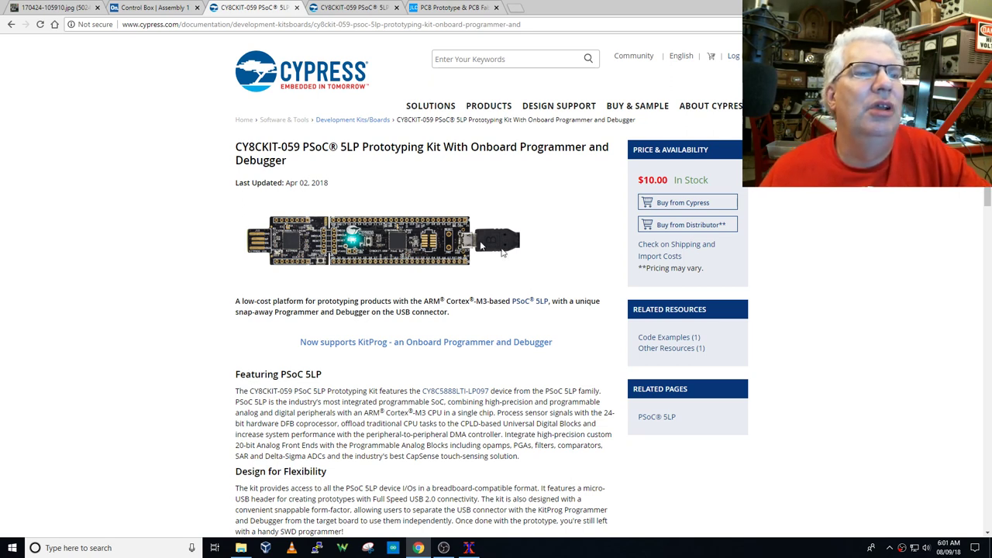
left_click(367, 10)
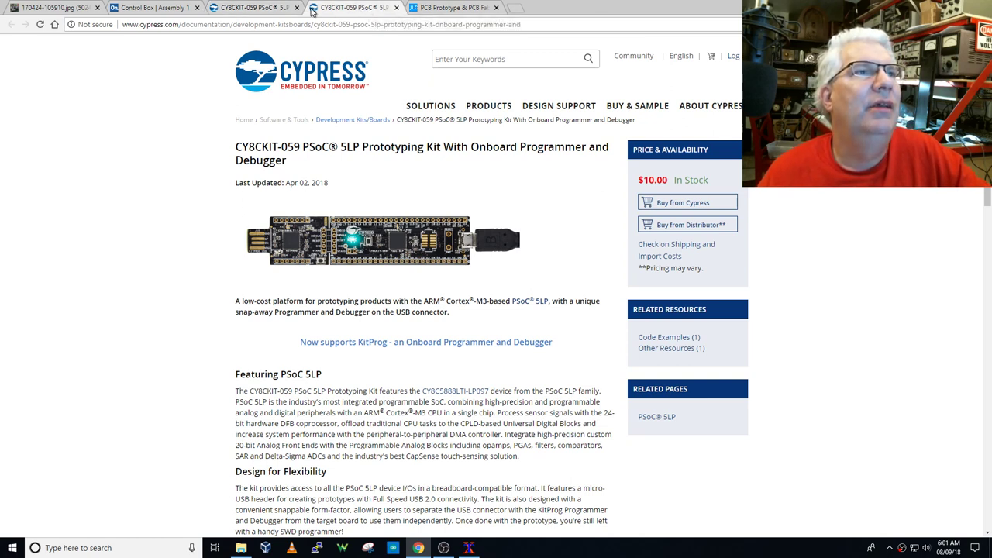
left_click(271, 10)
Go back to the hyatt repository, scroll through the README images and return to the top.
left_click(11, 24)
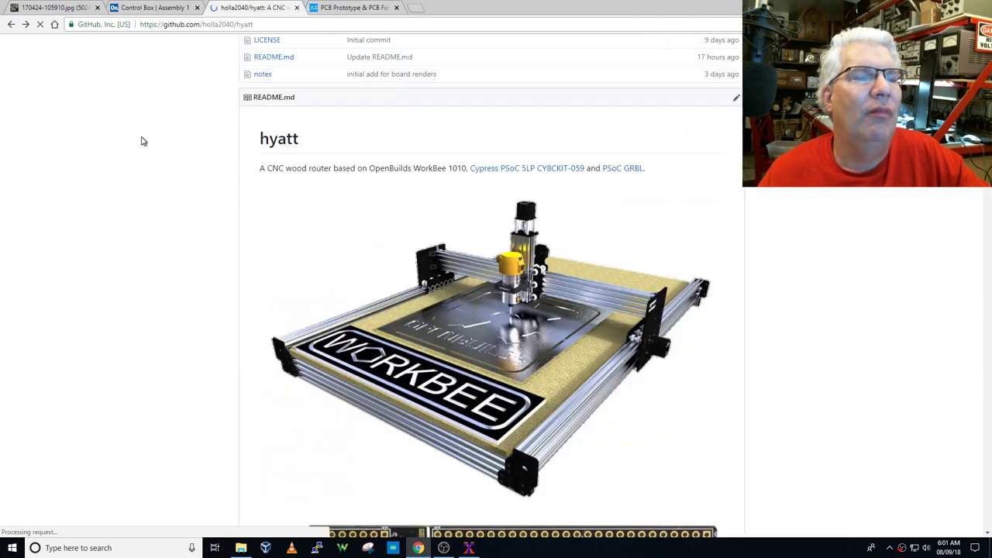
scroll(192, 148, "down", 1)
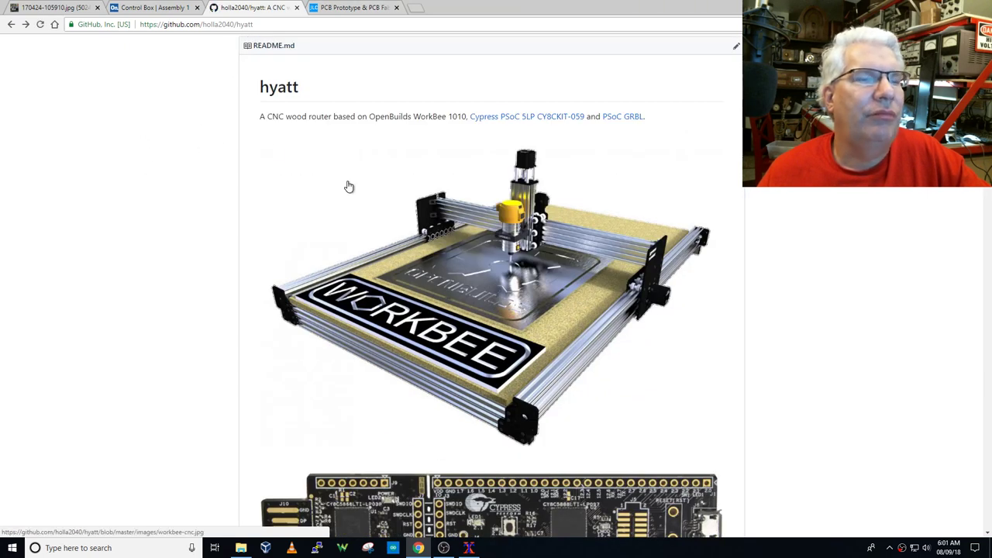
scroll(349, 186, "down", 2)
scroll(349, 187, "down", 4)
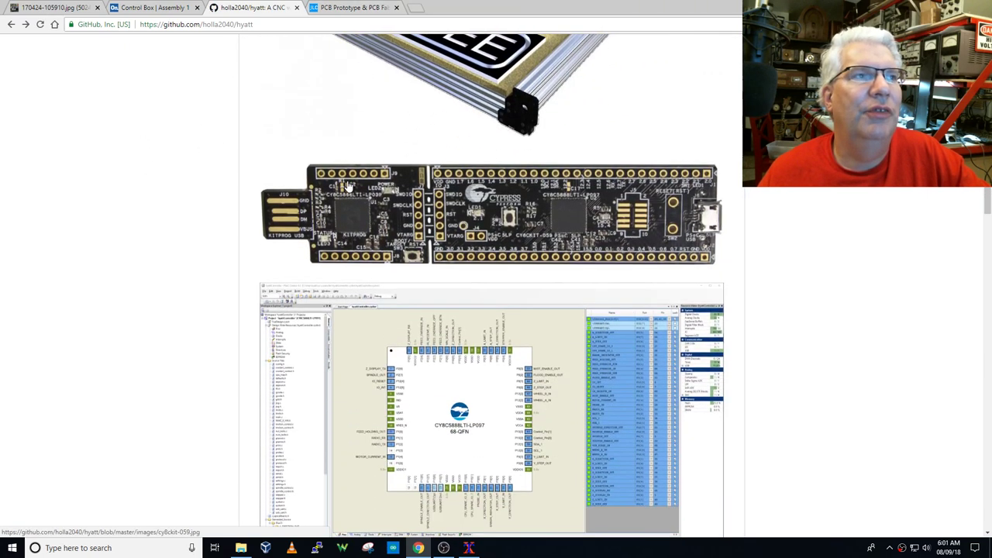
scroll(349, 186, "up", 4)
scroll(349, 186, "up", 3)
scroll(348, 187, "down", 5)
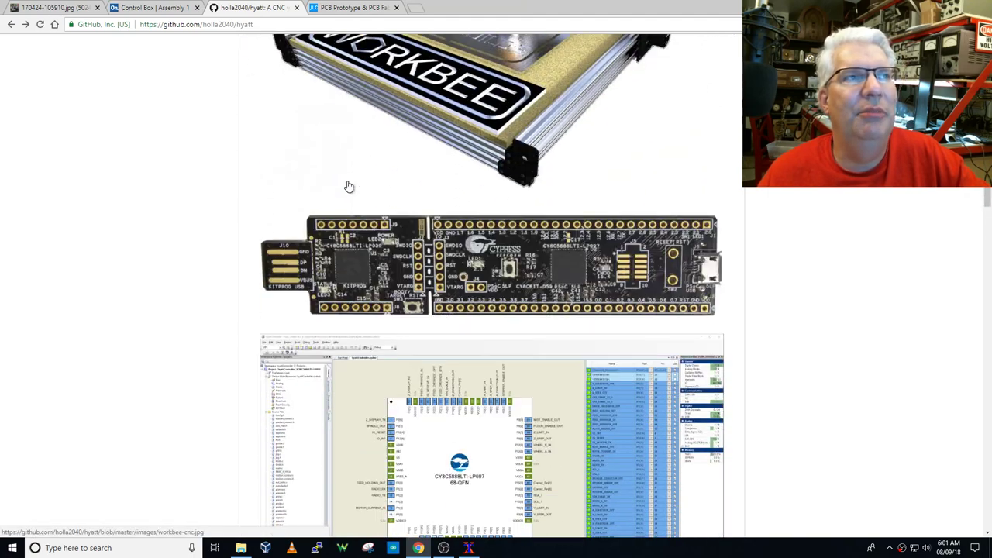
scroll(349, 187, "down", 5)
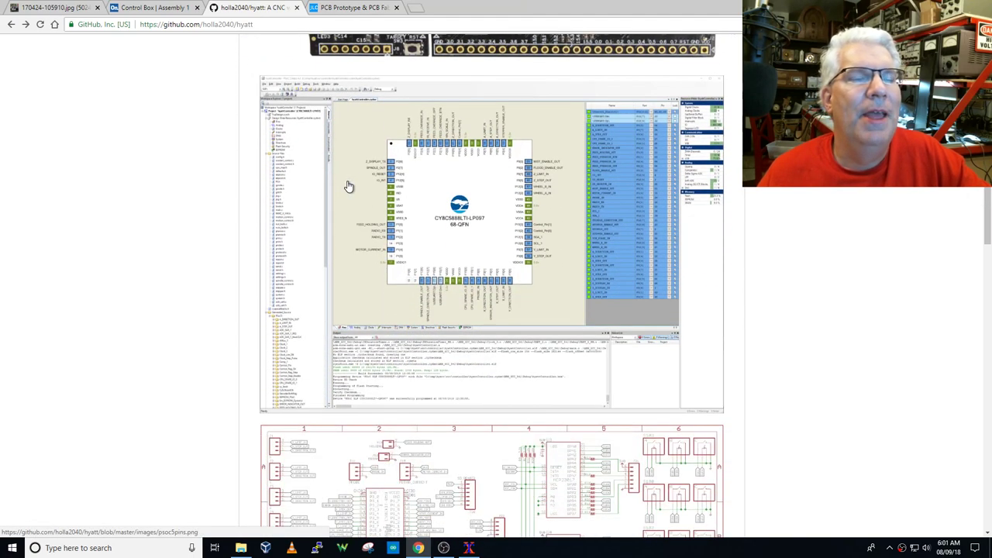
scroll(349, 187, "down", 3)
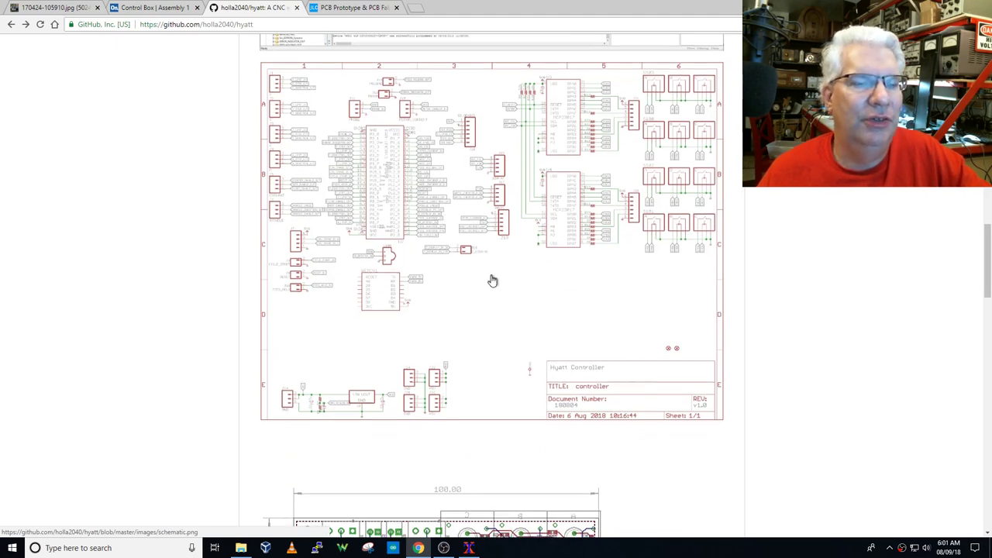
scroll(492, 281, "down", 3)
scroll(492, 280, "down", 5)
scroll(492, 279, "up", 2)
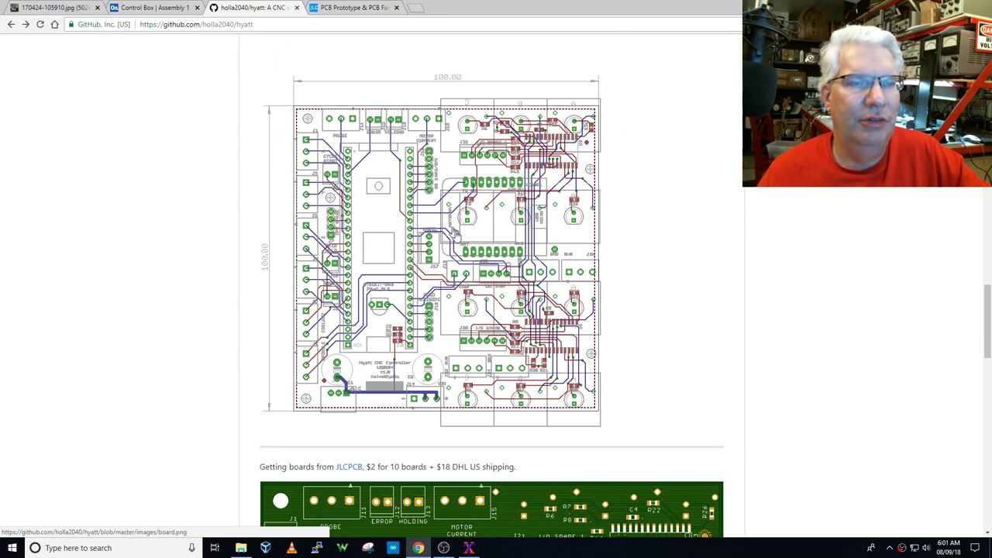
scroll(462, 241, "up", 7)
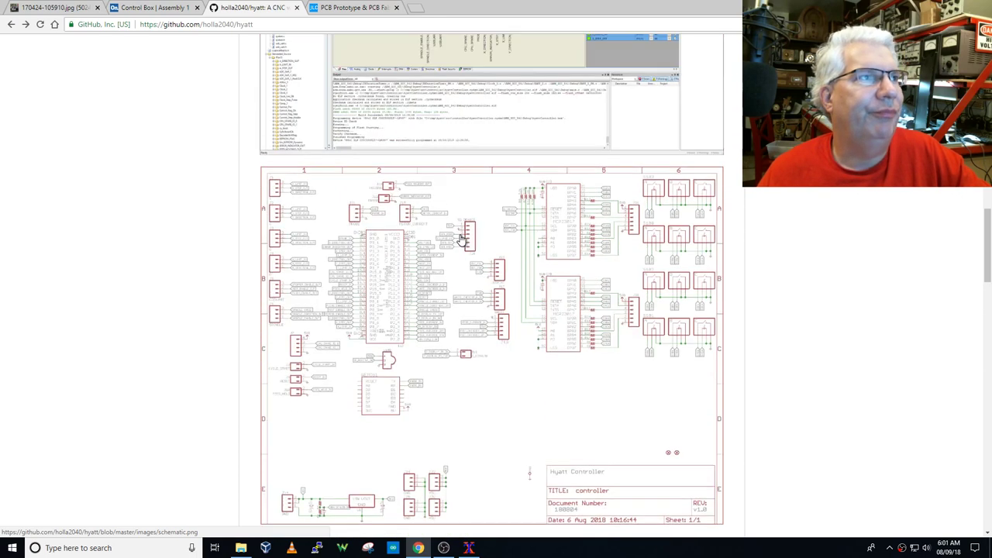
scroll(543, 200, "up", 20)
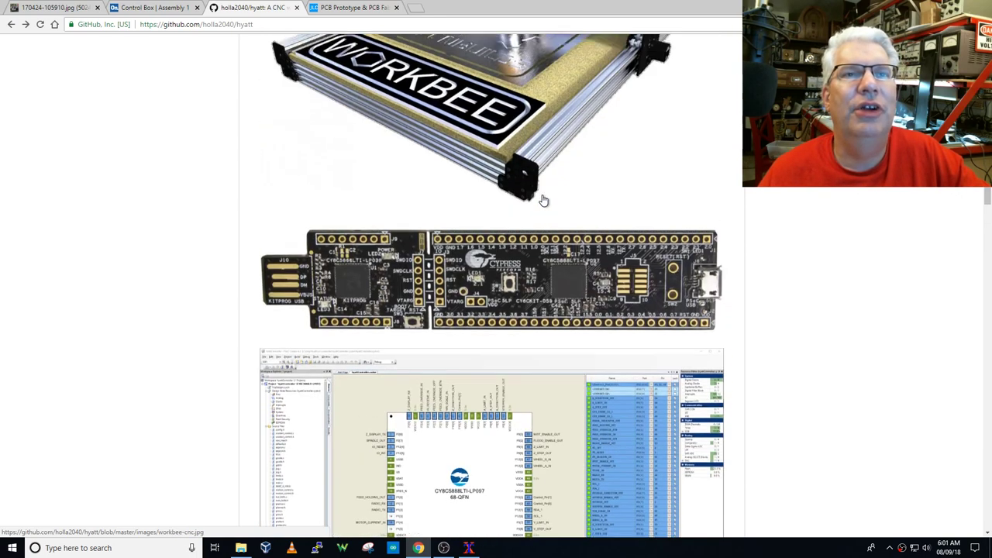
scroll(543, 200, "up", 2)
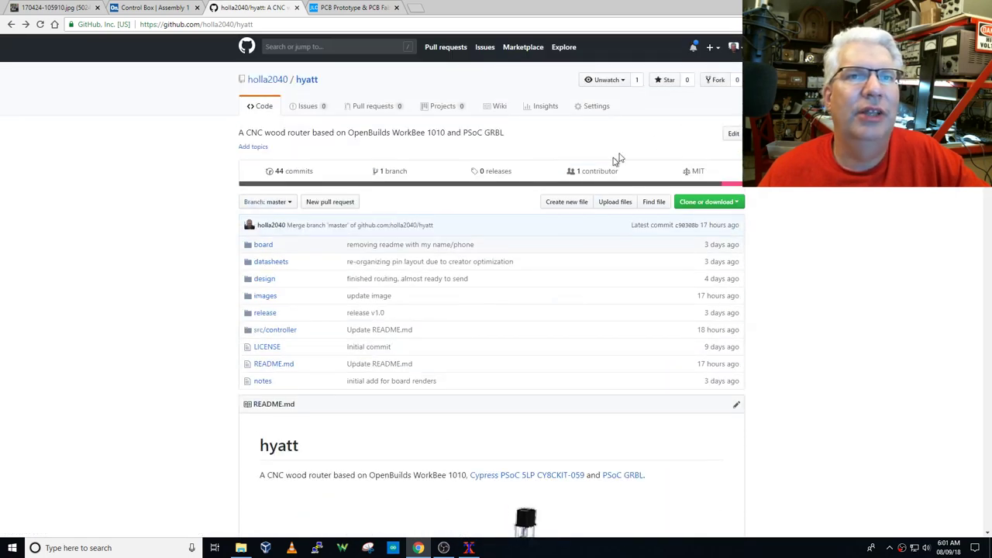
Copy the repository's SSH clone URL, then cd to the home directory in xterm and list it.
left_click(706, 204)
left_click(727, 259)
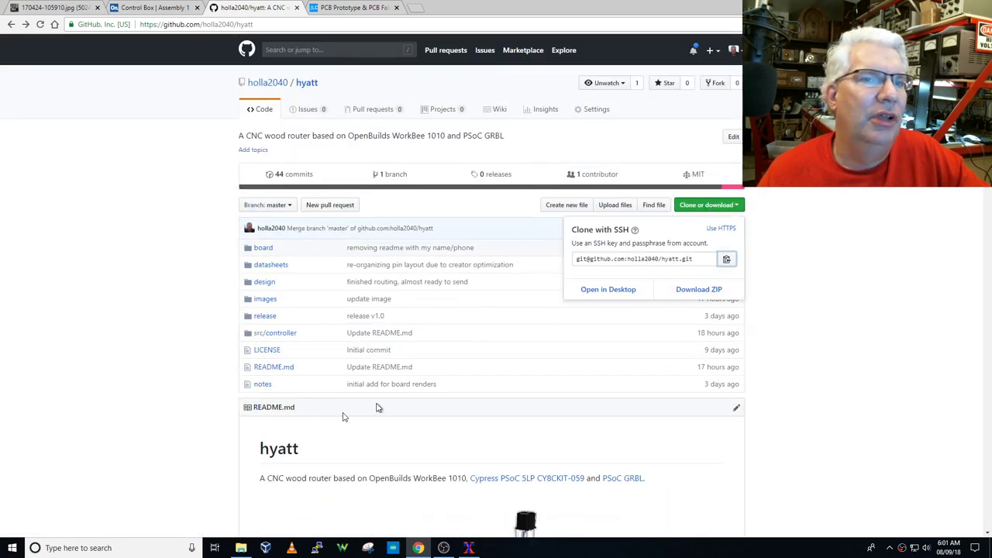
left_click(468, 548)
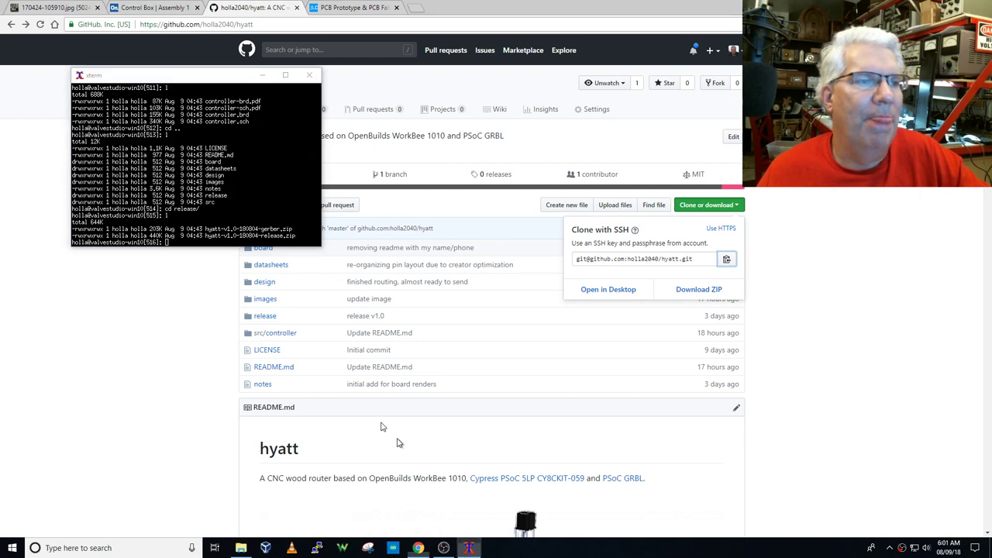
type("cd ")
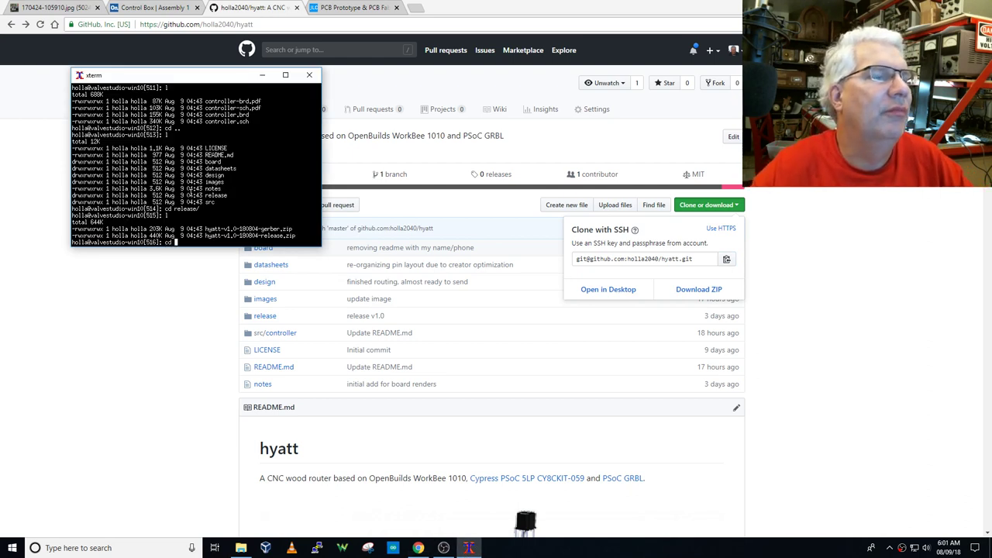
type("~")
key("Return")
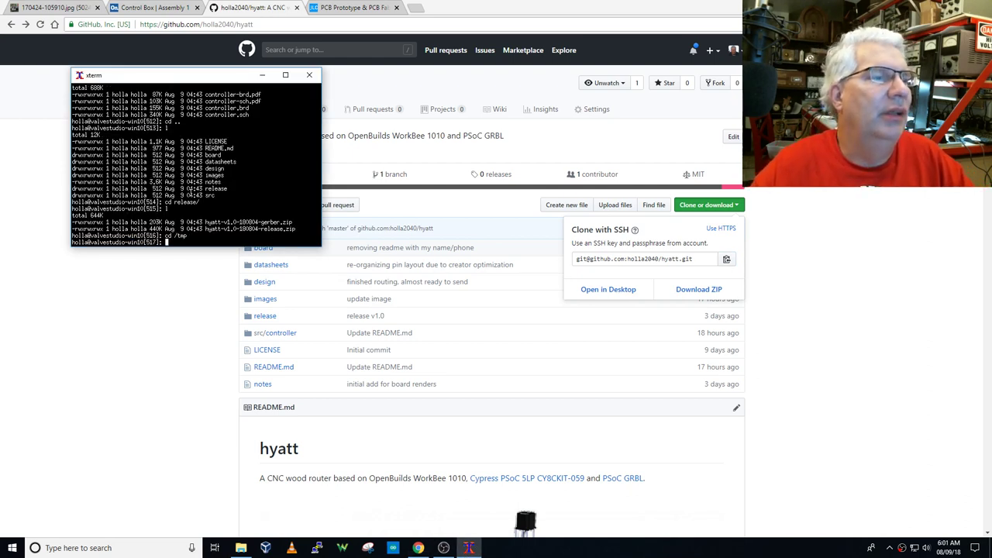
type("l")
key("Return")
Delete the old hyatt folder with rm -rf and git clone the pasted SSH URL.
type("rm -rf h")
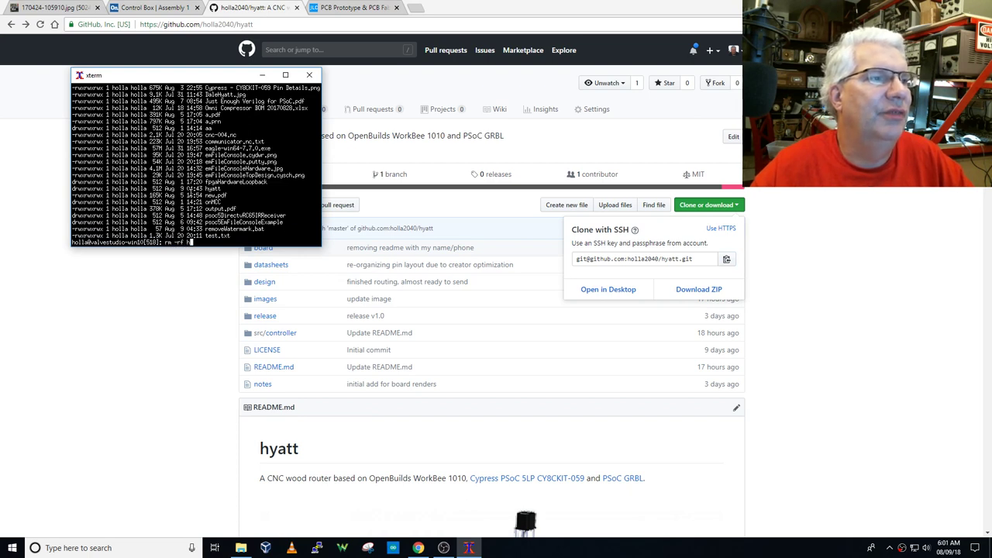
key("Tab")
key("Return")
type("git clone")
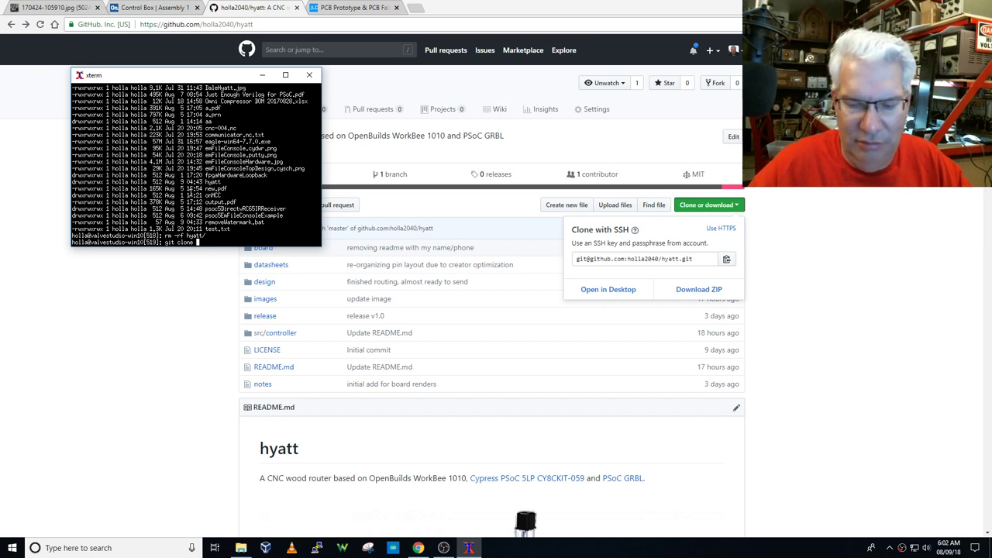
key("shift+Insert")
key("Return")
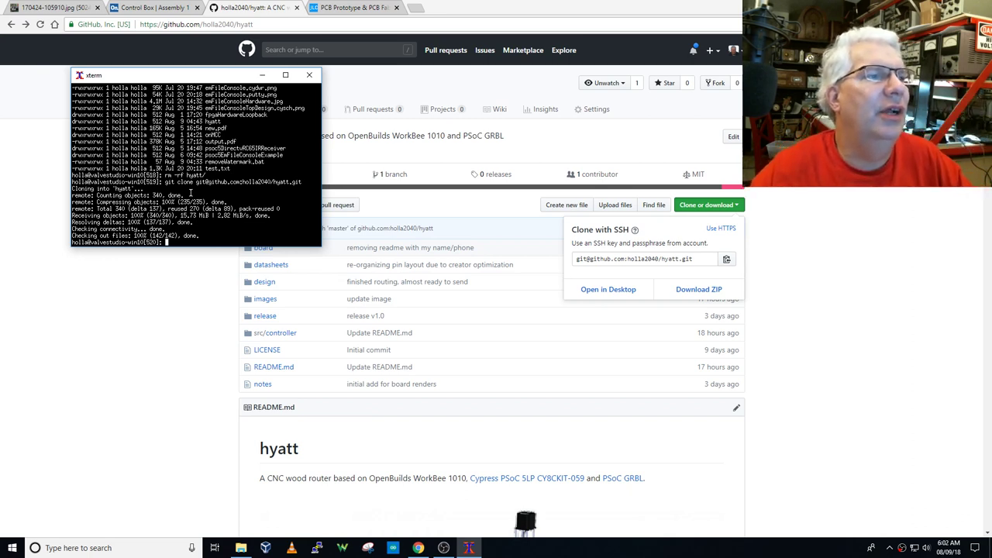
Change into hyatt/board/ and list its four controller files.
type("cd hyatt/")
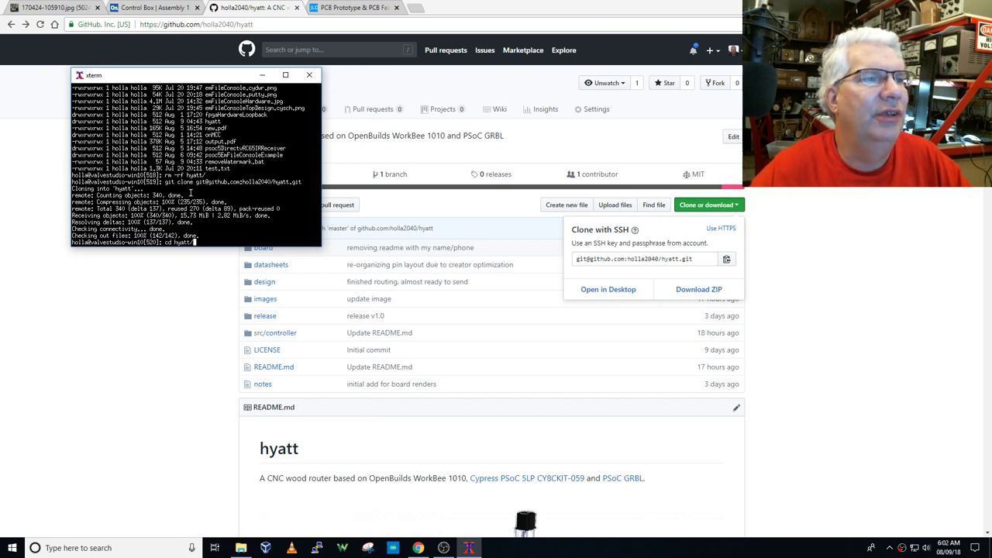
key("Return")
type("cd board/")
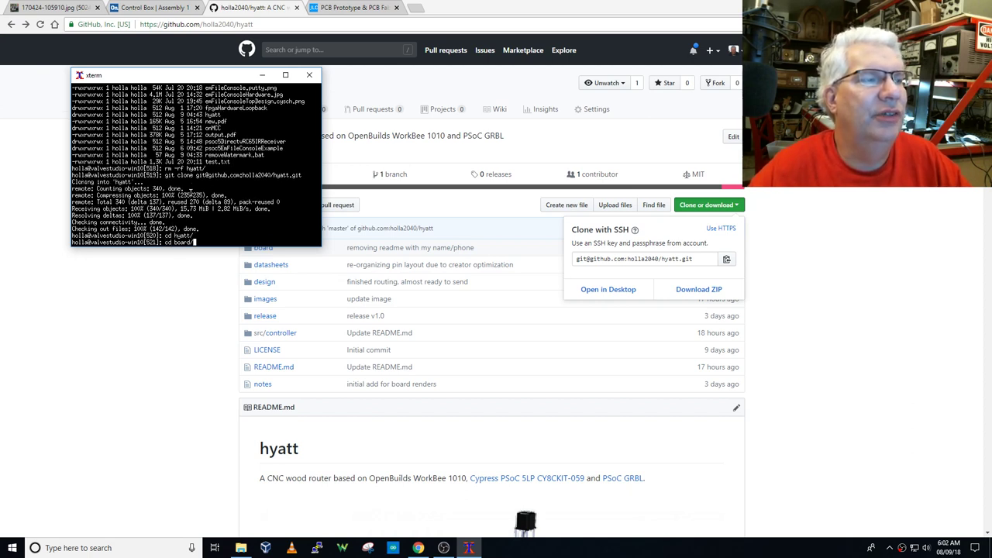
key("Return")
type("l")
key("Return")
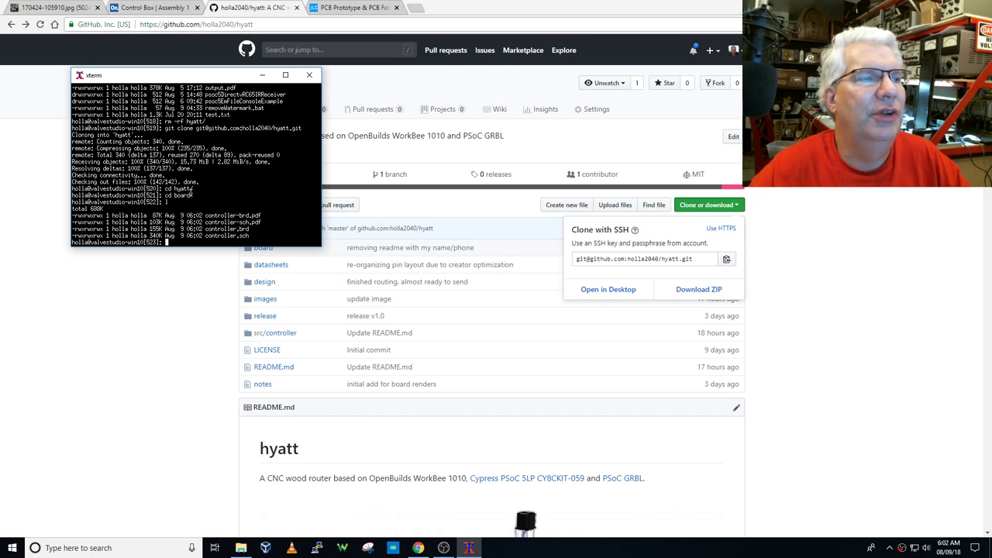
left_click(243, 548)
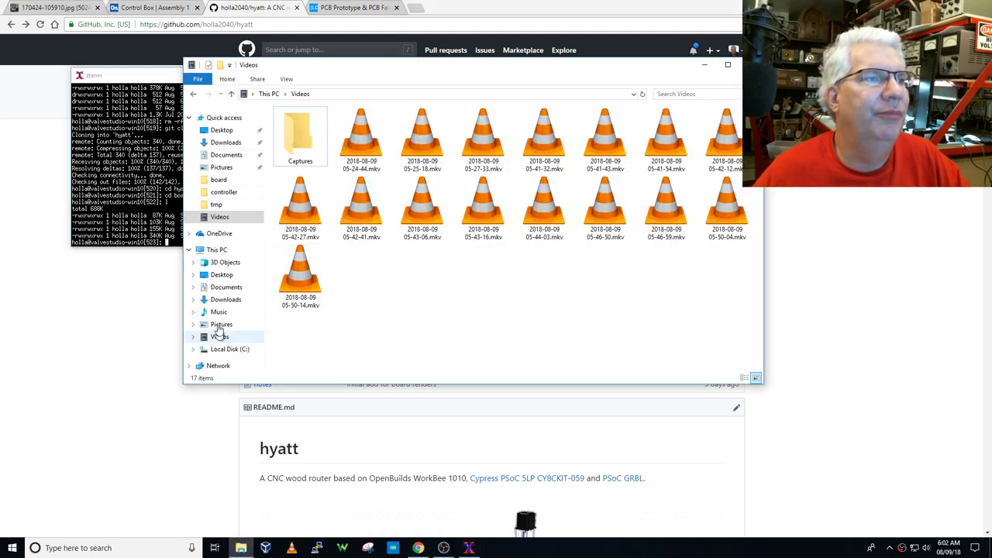
Open C:\tmp\hyatt\board\controller.sch in EAGLE and maximize the schematic window.
left_click(222, 192)
left_click(216, 204)
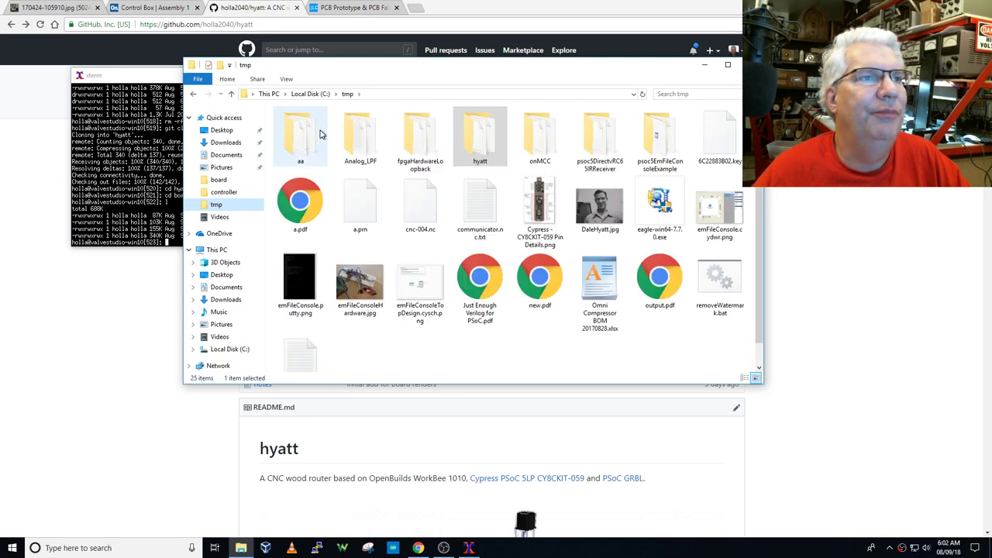
double_click(482, 137)
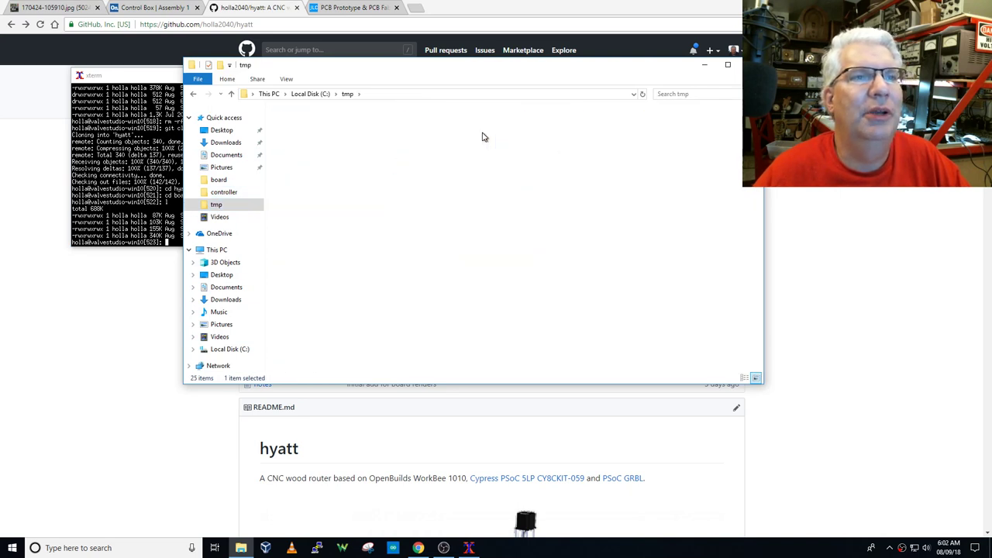
double_click(299, 136)
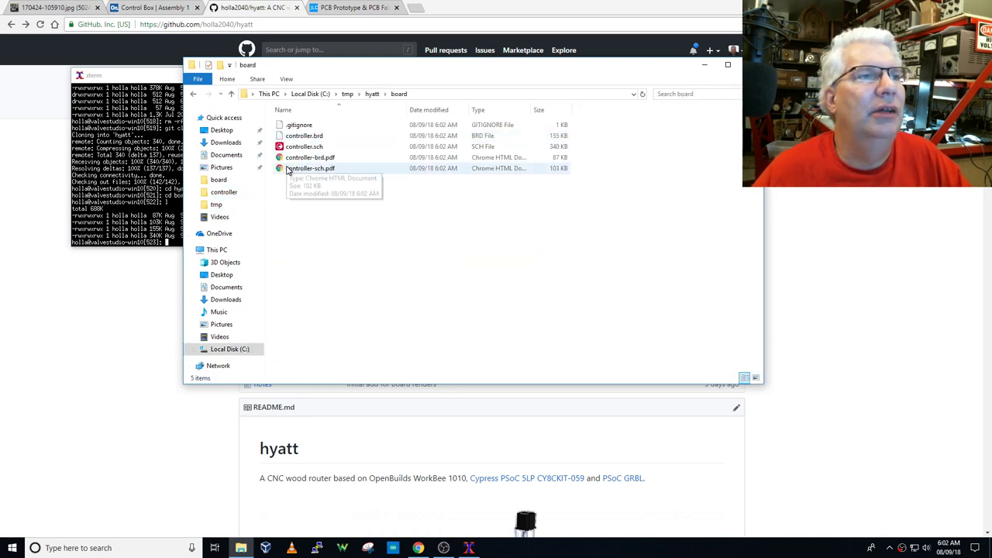
double_click(295, 147)
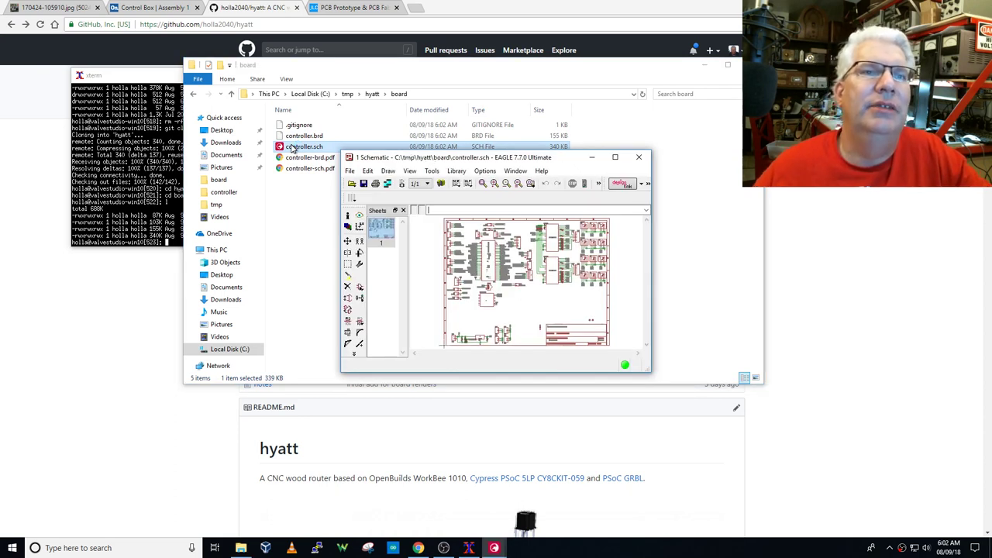
left_click(628, 157)
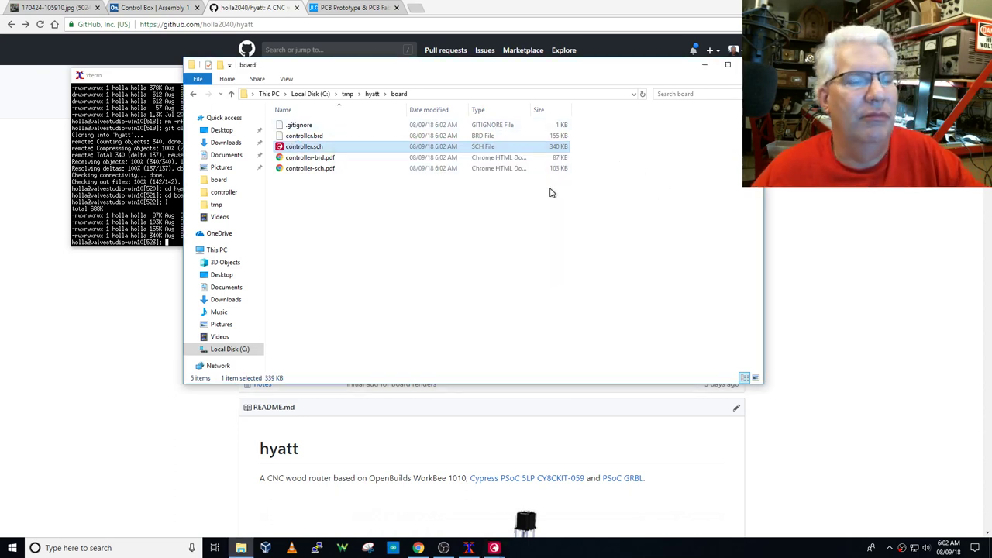
key("Return")
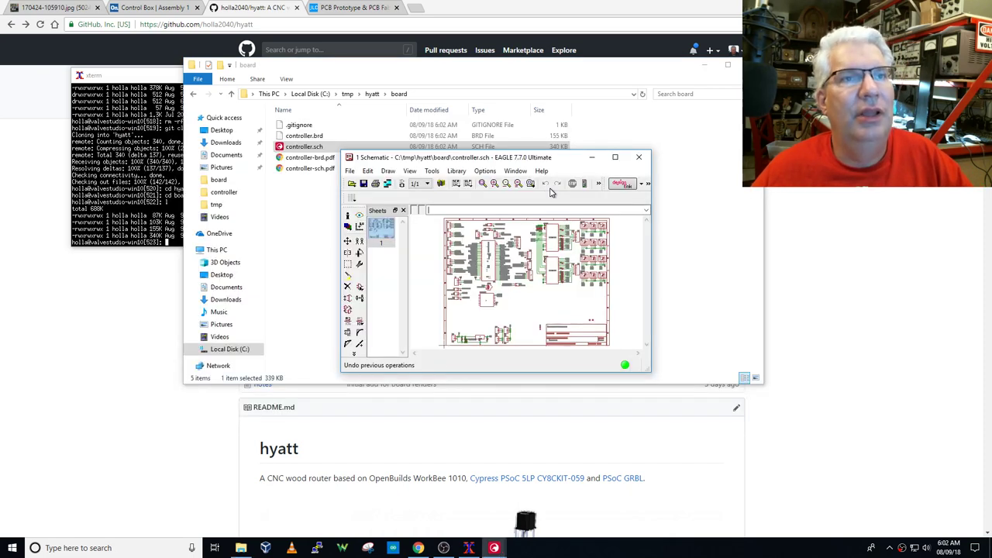
left_click(615, 157)
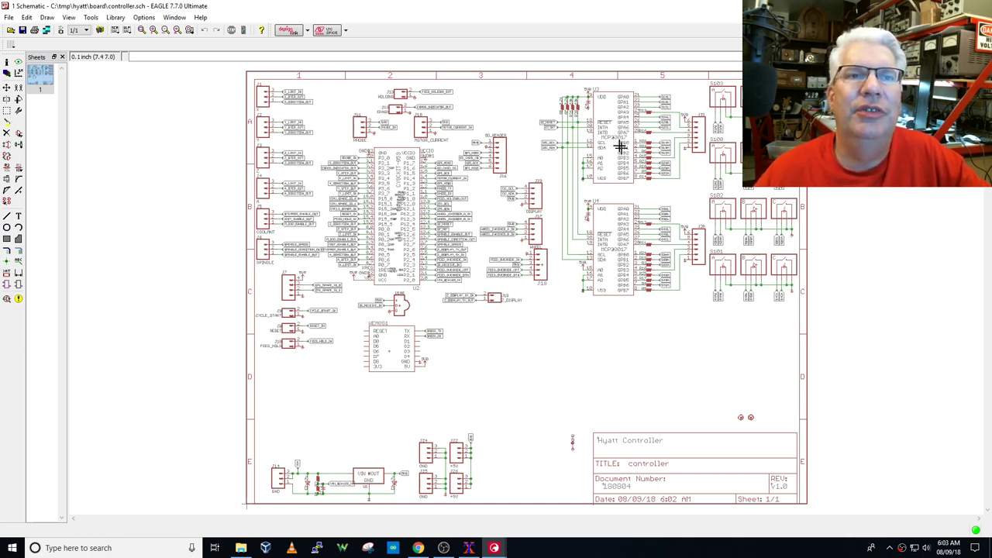
Zoom in and out around the two MCP23017 expanders in the controller schematic.
scroll(618, 143, "up", 5)
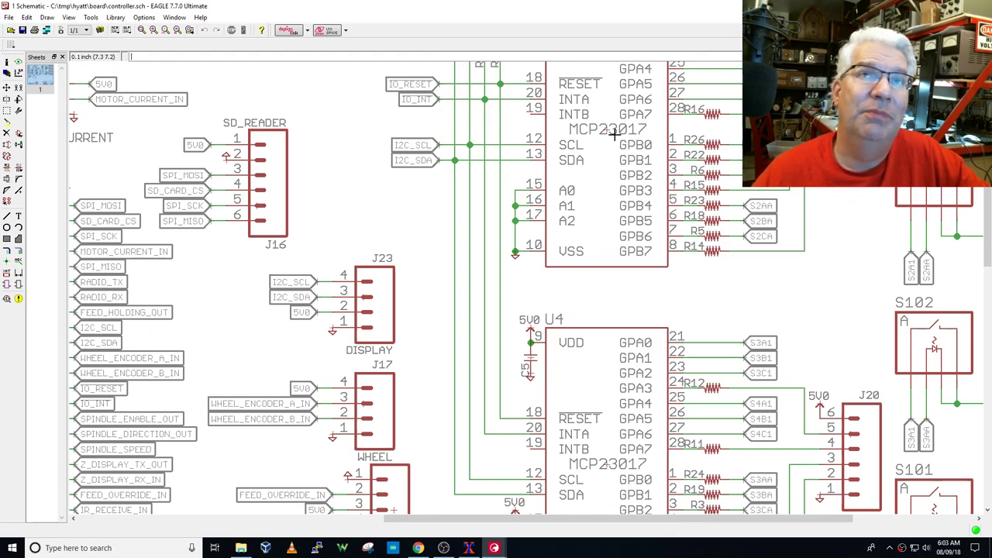
scroll(614, 134, "down", 2)
scroll(615, 135, "up", 1)
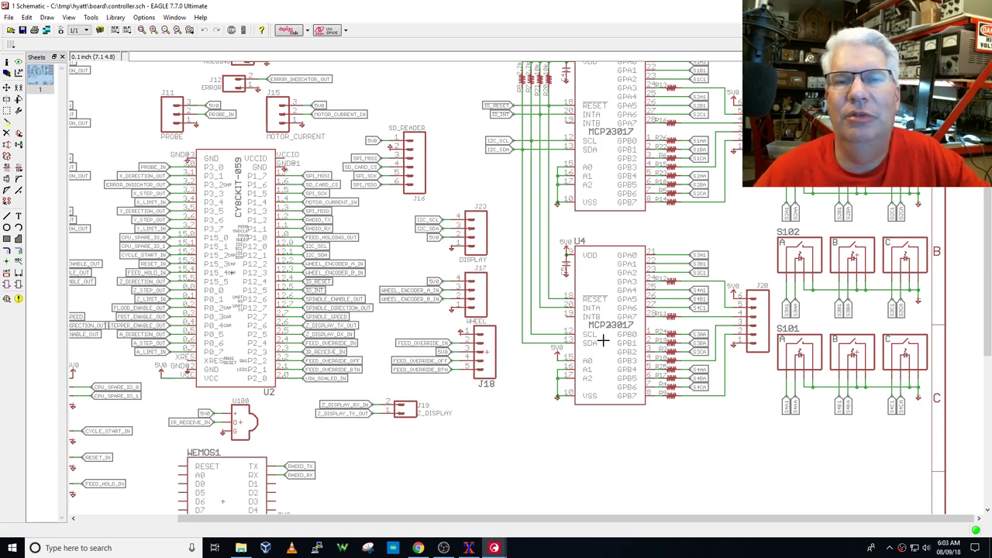
scroll(548, 262, "down", 1)
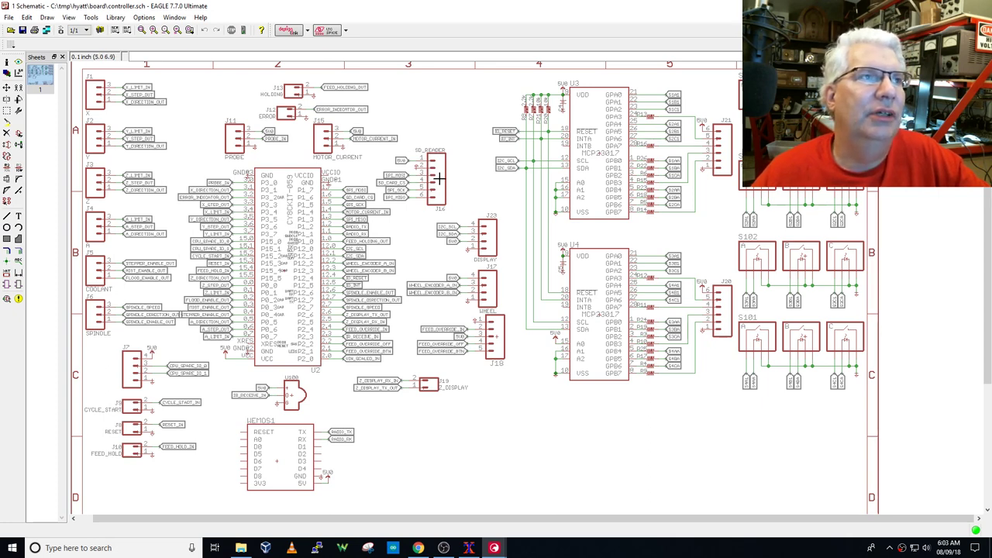
Browse to C:\tmp\hyatt\design and open workbee wire routing.pdf in Chrome.
left_click(241, 548)
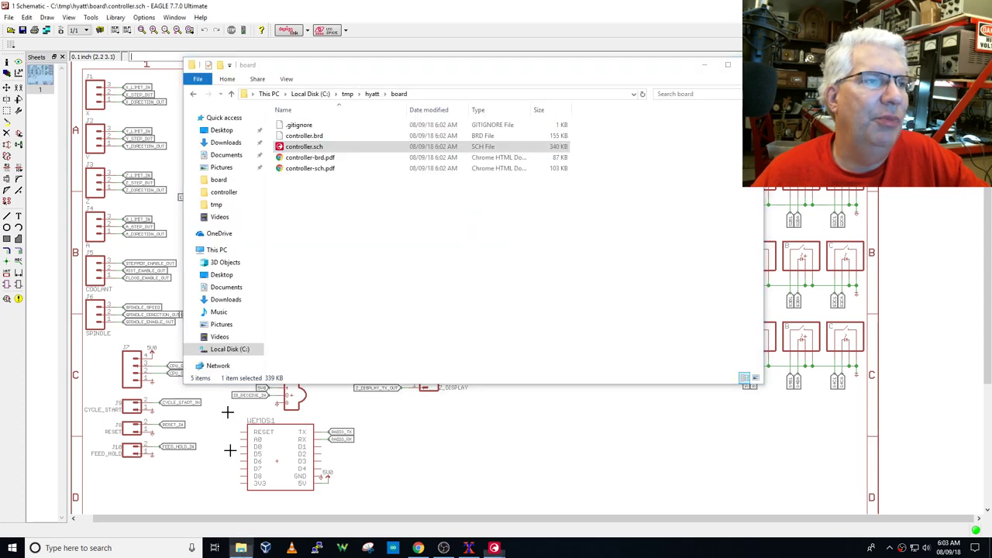
left_click(216, 205)
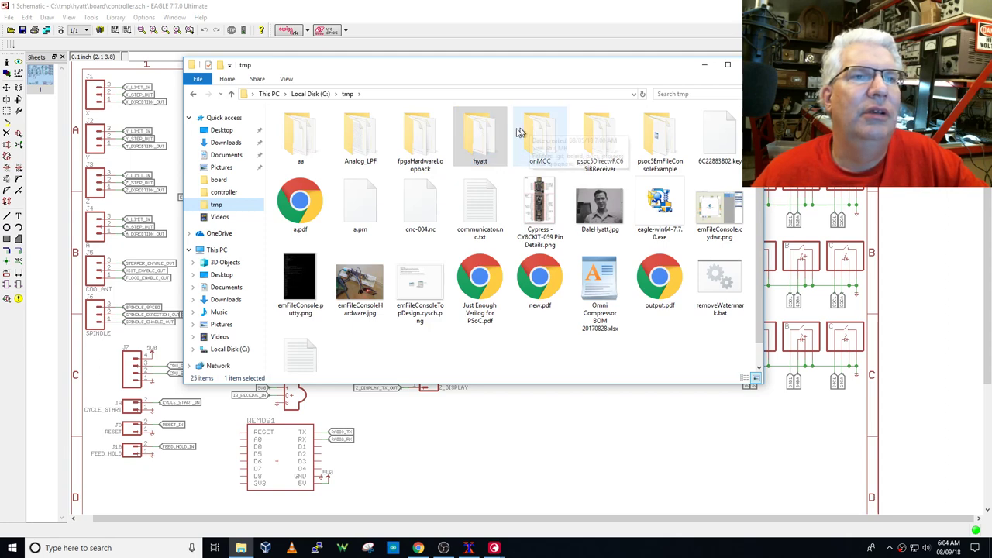
double_click(479, 133)
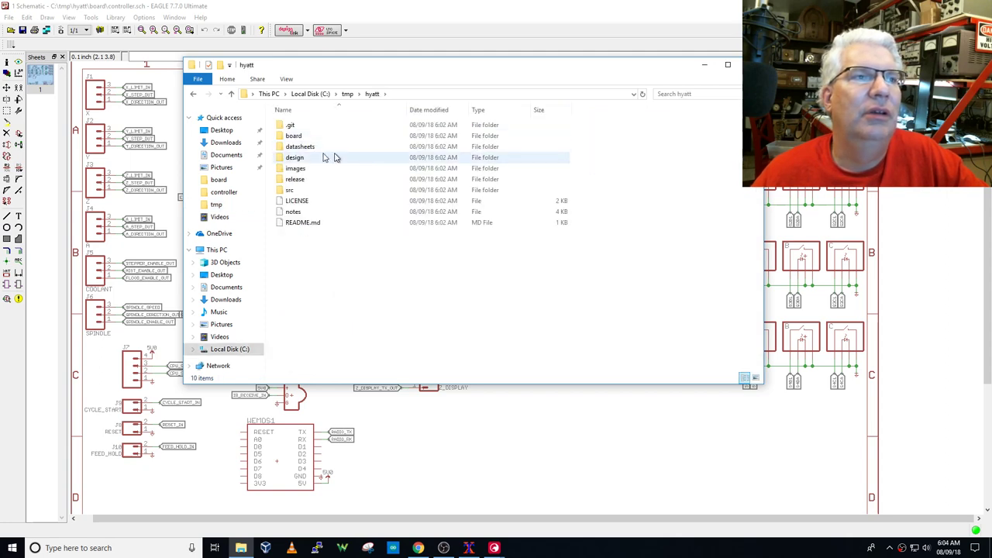
double_click(281, 157)
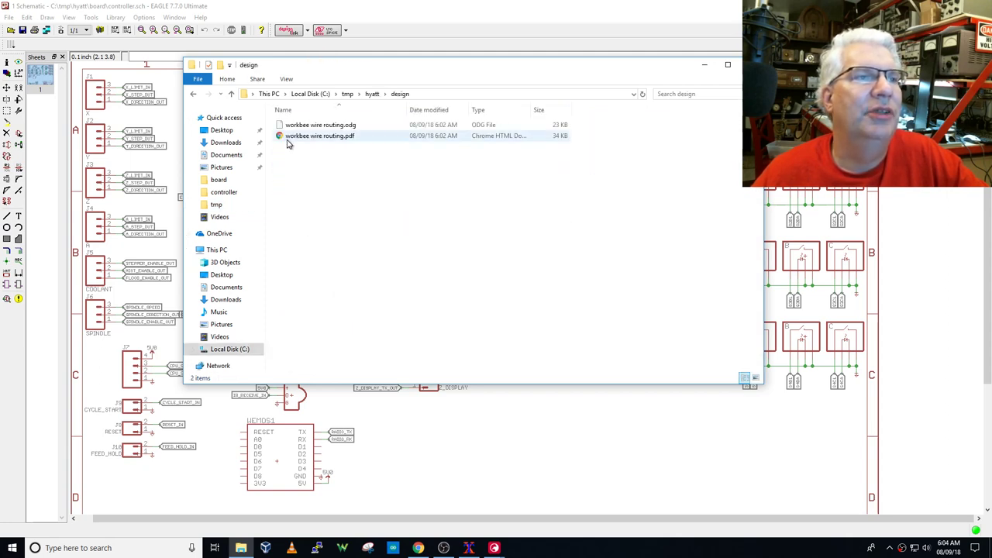
double_click(287, 138)
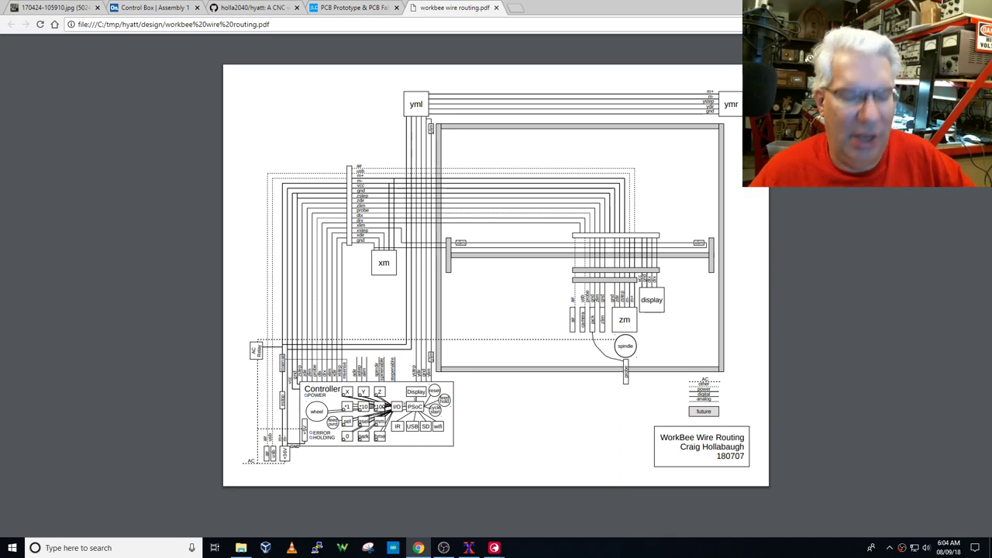
Zoom and scroll the WorkBee wire routing PDF to show the Controller block up close.
scroll(384, 411, "up", 1, "ctrl")
scroll(384, 412, "up", 4, "ctrl")
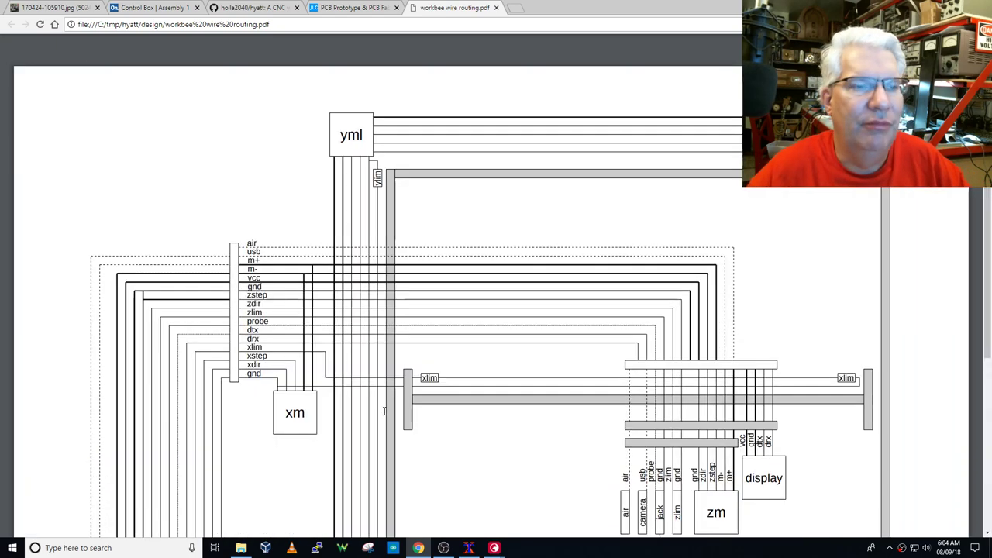
scroll(384, 411, "down", 3)
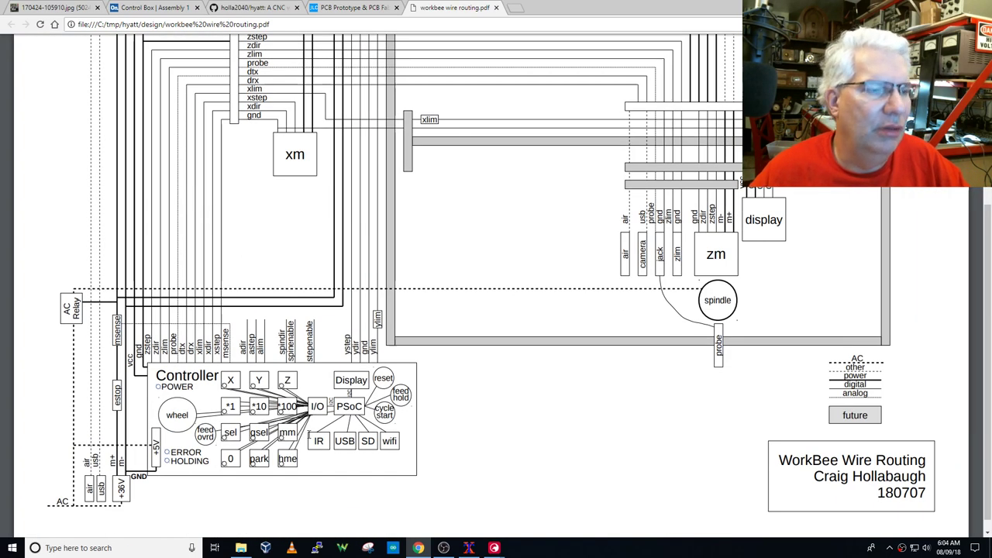
scroll(309, 436, "up", 1, "ctrl")
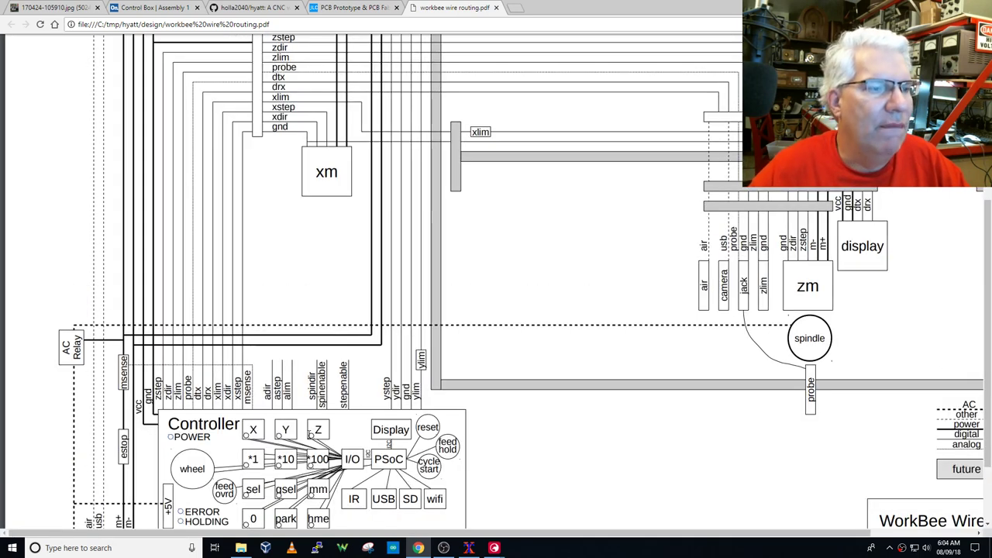
scroll(309, 436, "down", 3)
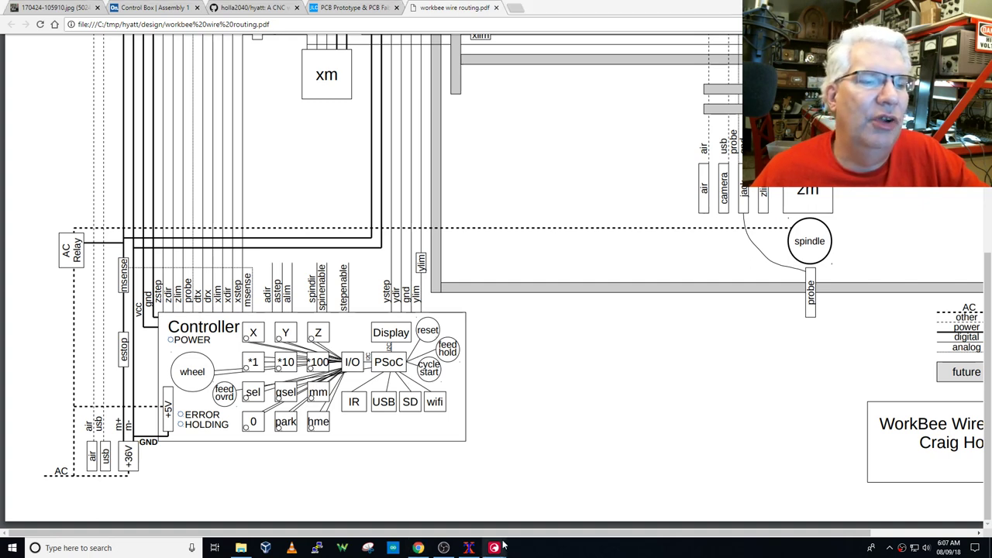
Bring the EAGLE controller schematic forward and open its controller.brd board layout.
mouse_move(494, 548)
left_click(544, 496)
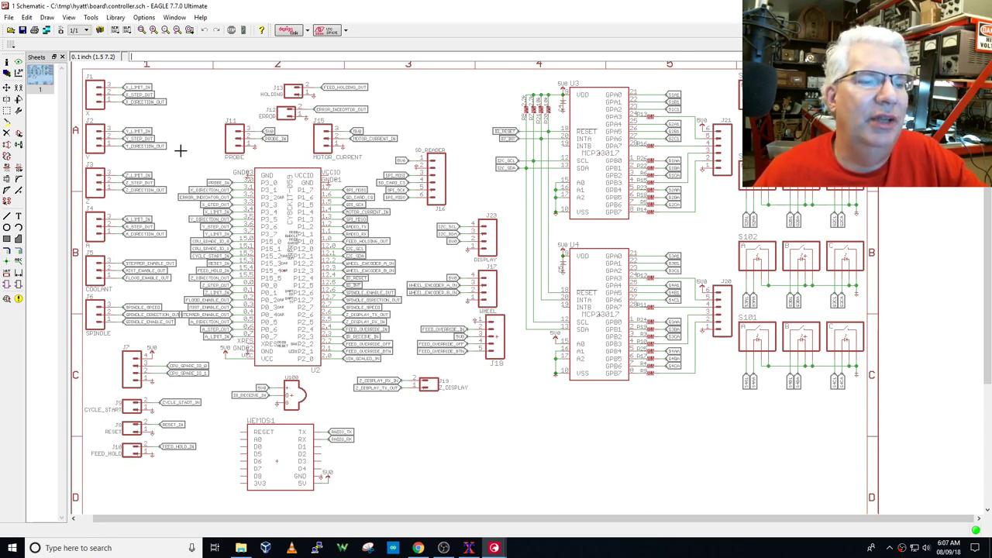
left_click(60, 30)
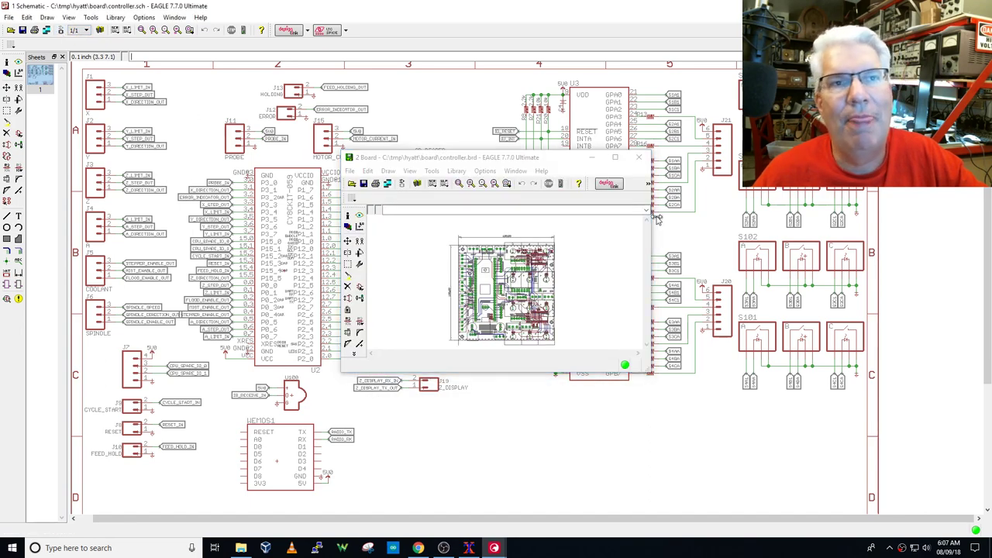
Maximize the controller.brd board window, zoom around the layout, then return to Chrome.
left_click(614, 158)
scroll(485, 321, "up", 1)
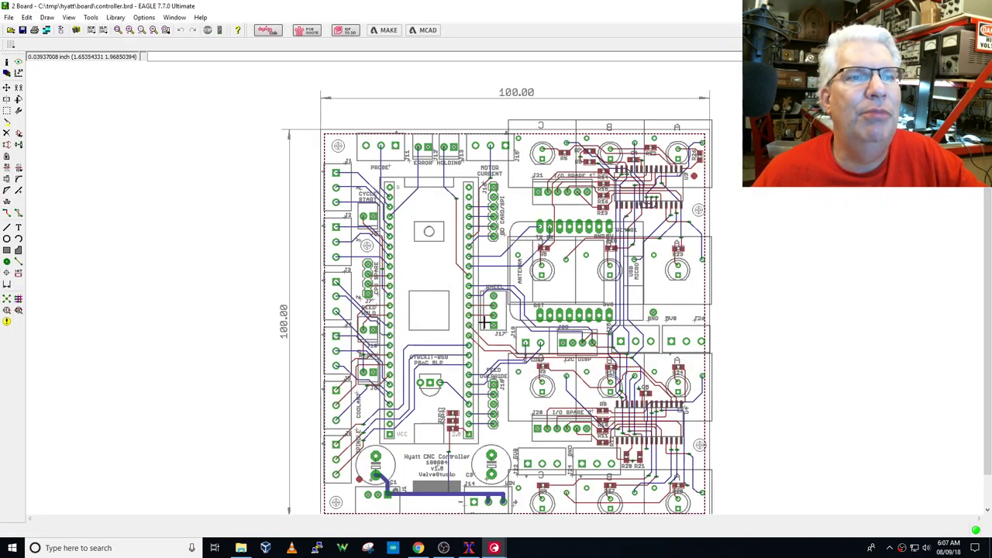
scroll(485, 322, "up", 1)
scroll(484, 321, "down", 1)
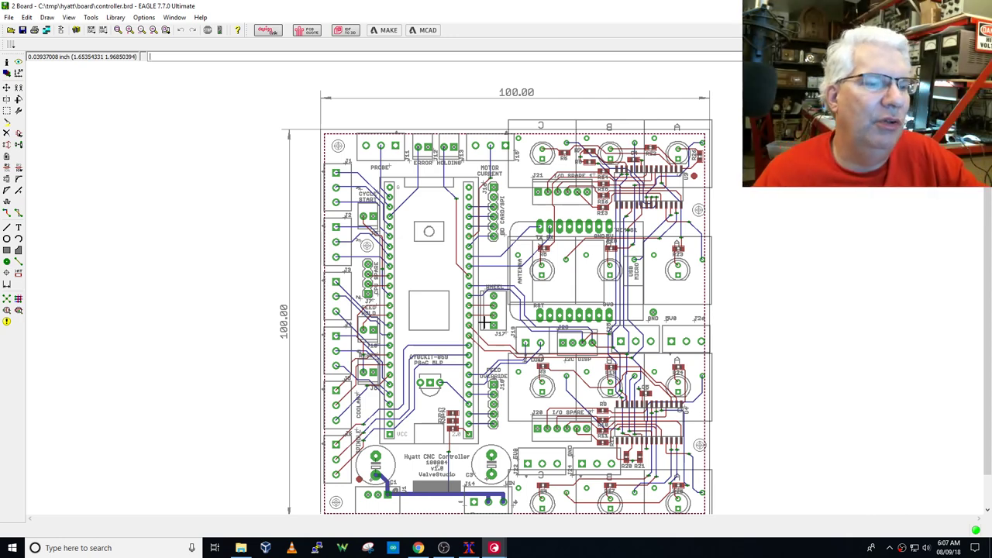
left_click(468, 548)
Switch to the Onshape Control Box assembly and orbit it to a side view and back to front.
left_click(418, 548)
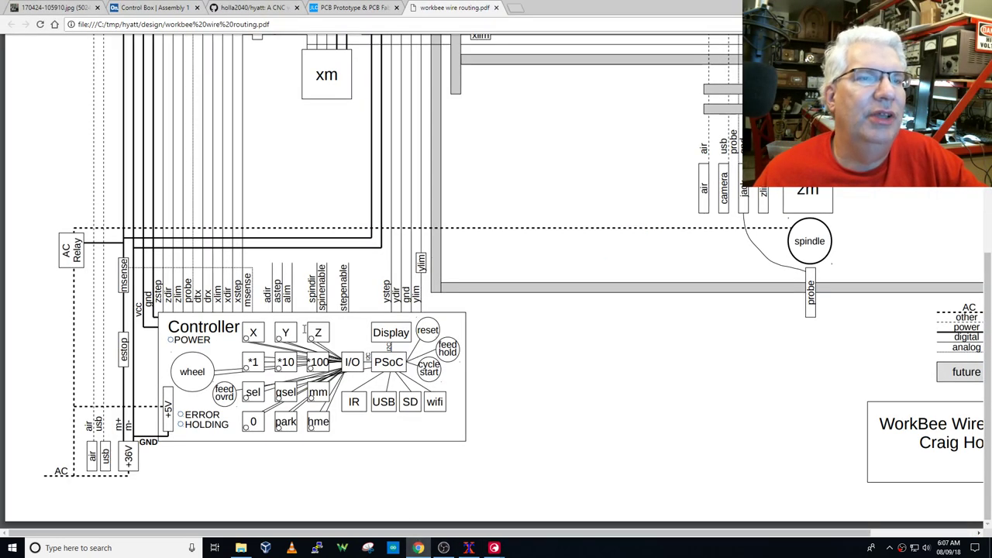
left_click(137, 10)
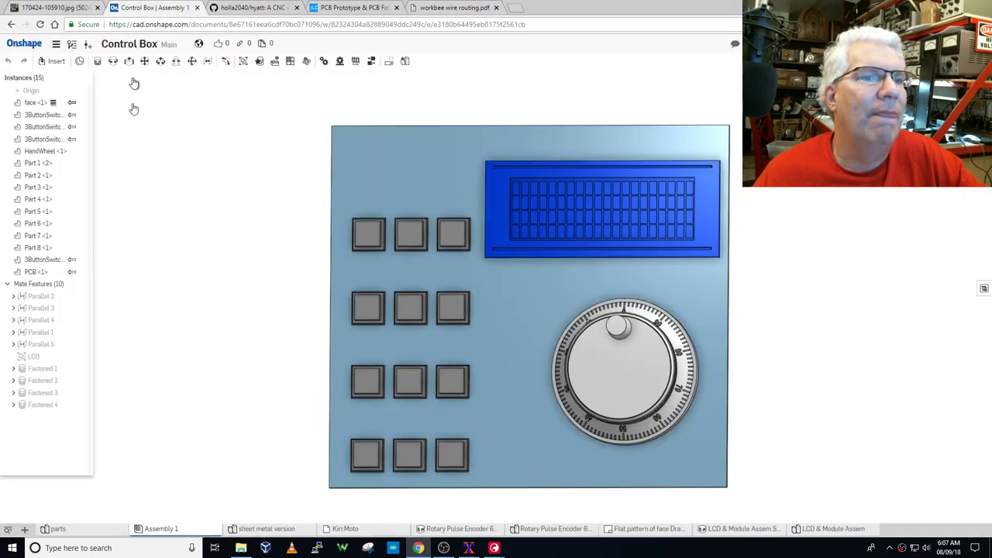
right_click_drag(144, 248, 241, 261)
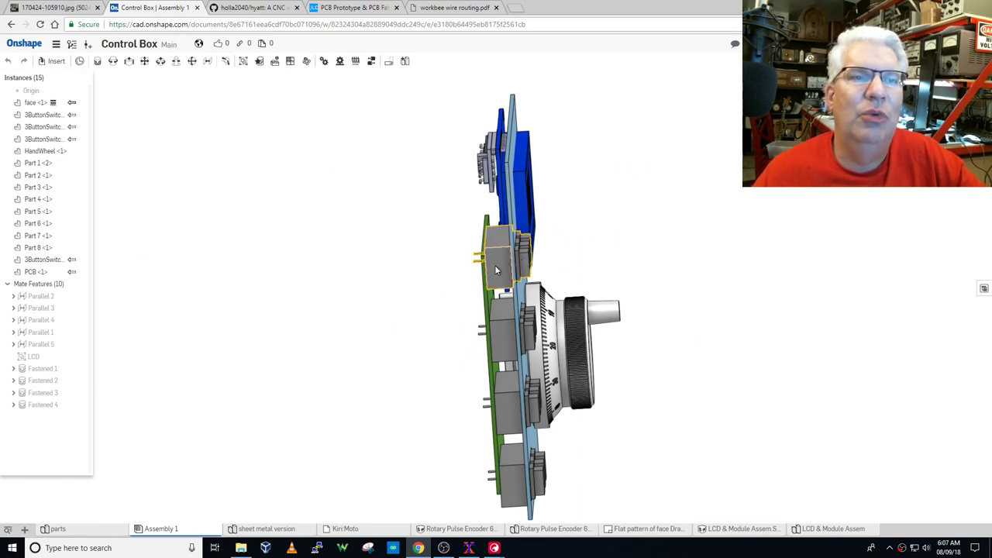
right_click_drag(504, 268, 466, 302)
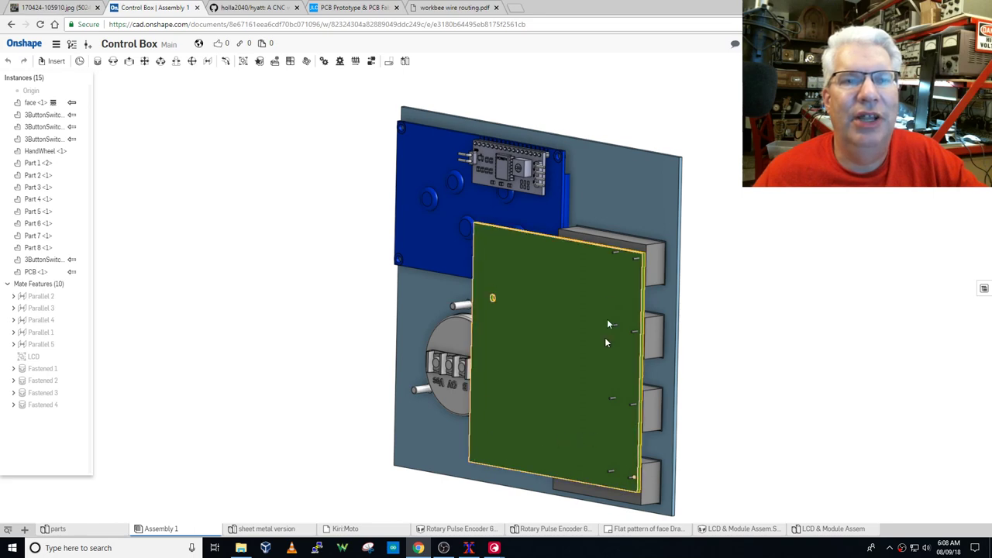
right_click_drag(561, 344, 438, 345)
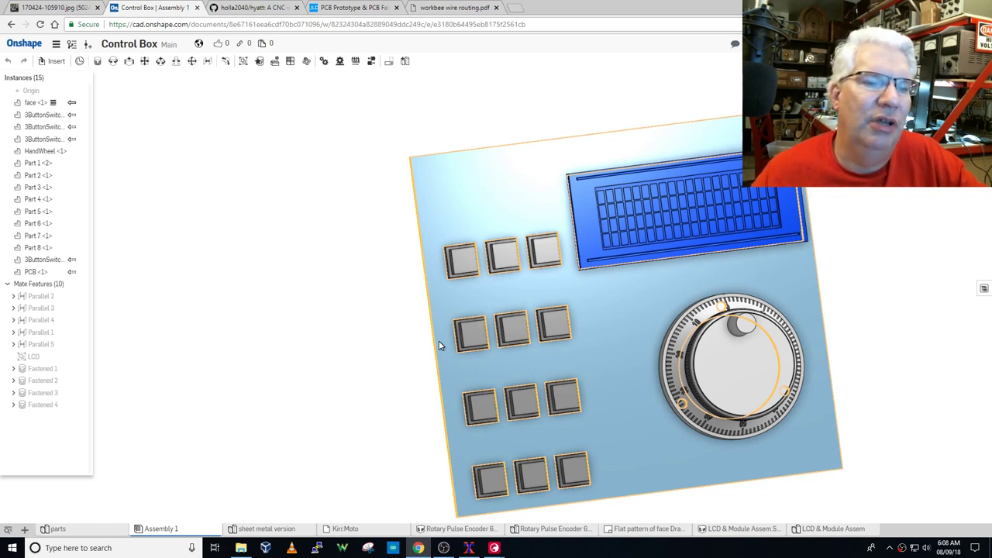
Show the hyatt GitHub repository page and close its Clone dropdown.
left_click(250, 8)
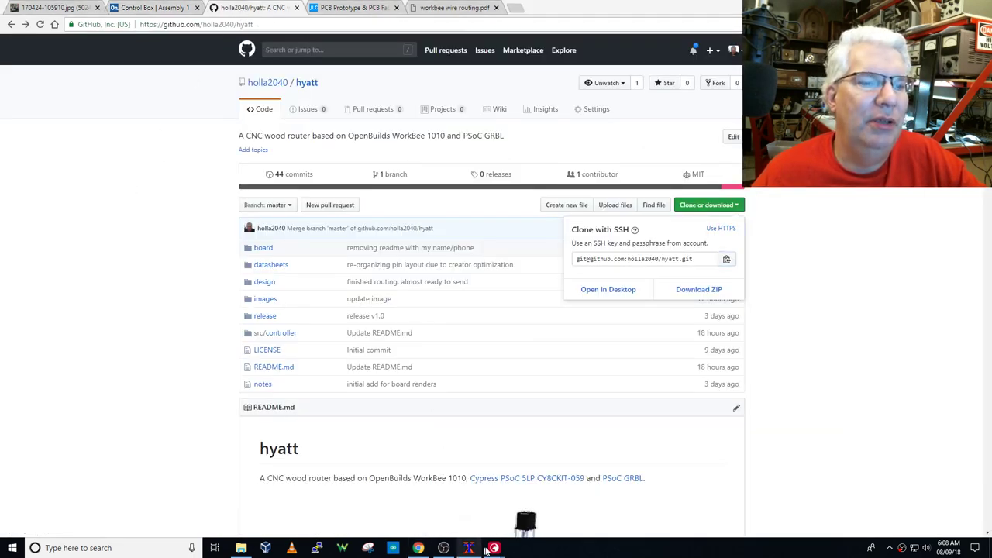
left_click(196, 126)
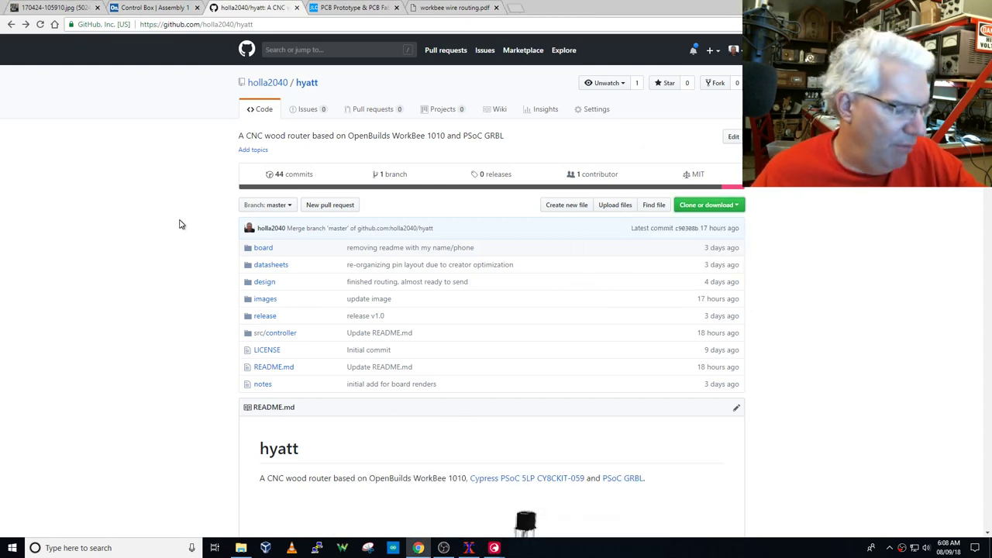
left_click(351, 9)
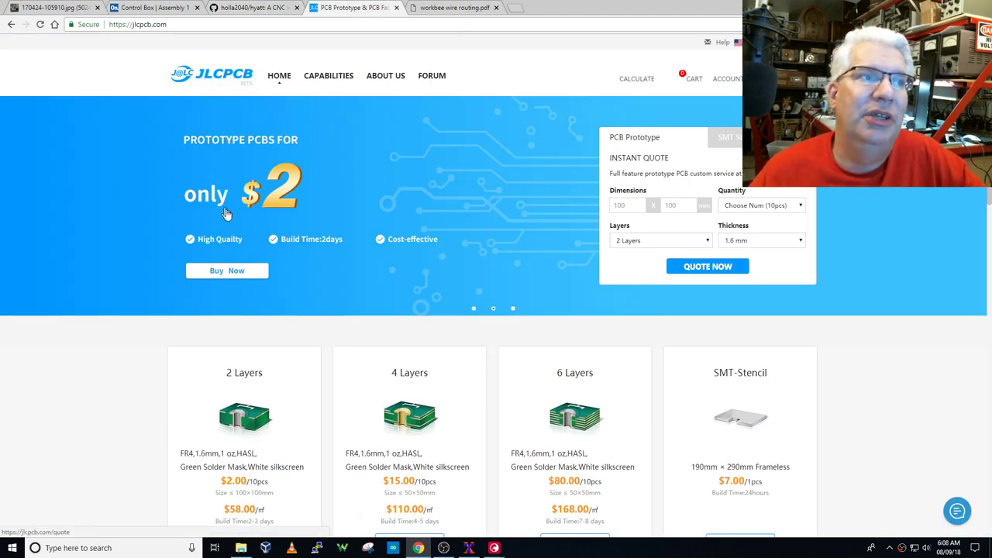
scroll(126, 422, "down", 2)
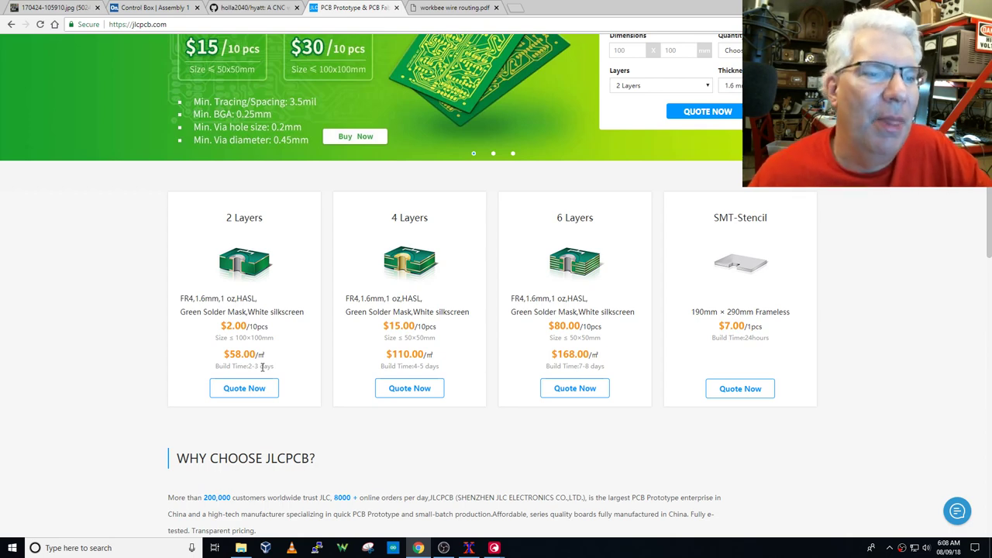
scroll(264, 368, "down", 2)
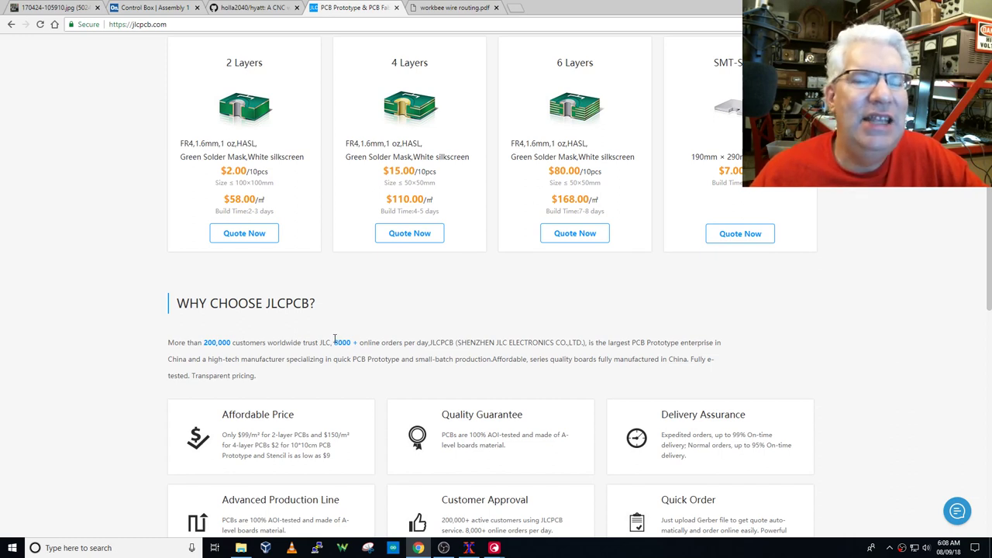
scroll(334, 339, "up", 2)
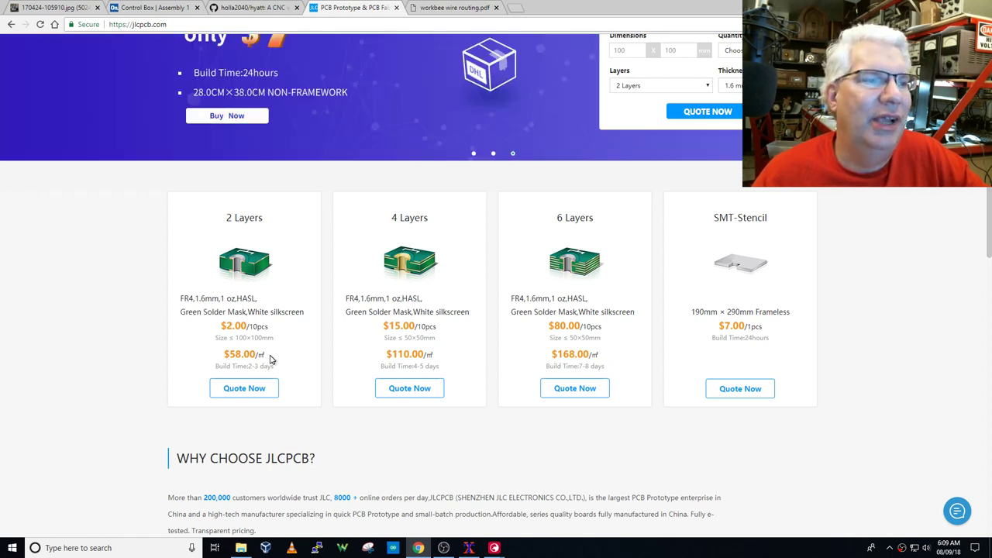
scroll(248, 352, "up", 2)
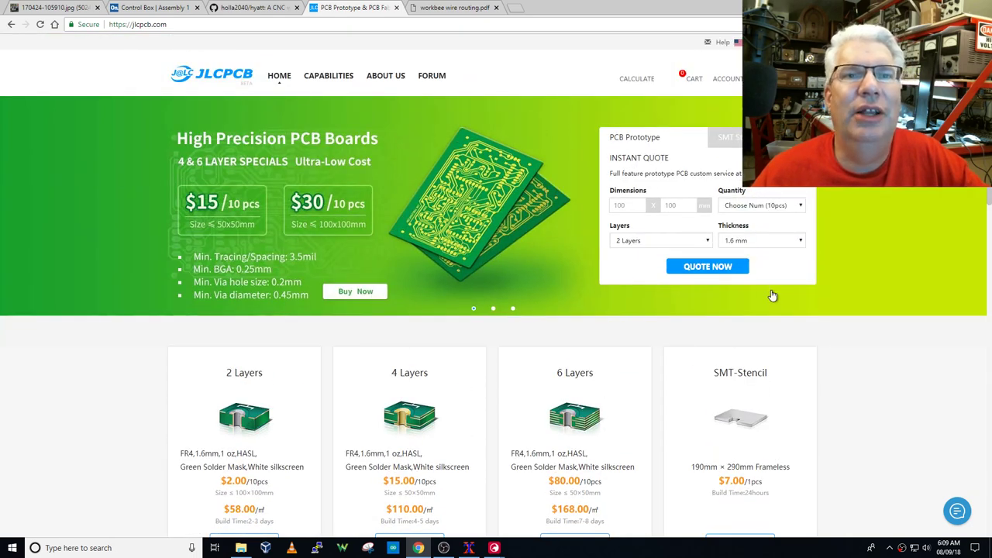
Start a JLCPCB instant quote and upload hyatt-v1.0-180804-gerber.zip from the hyatt release folder.
left_click(713, 268)
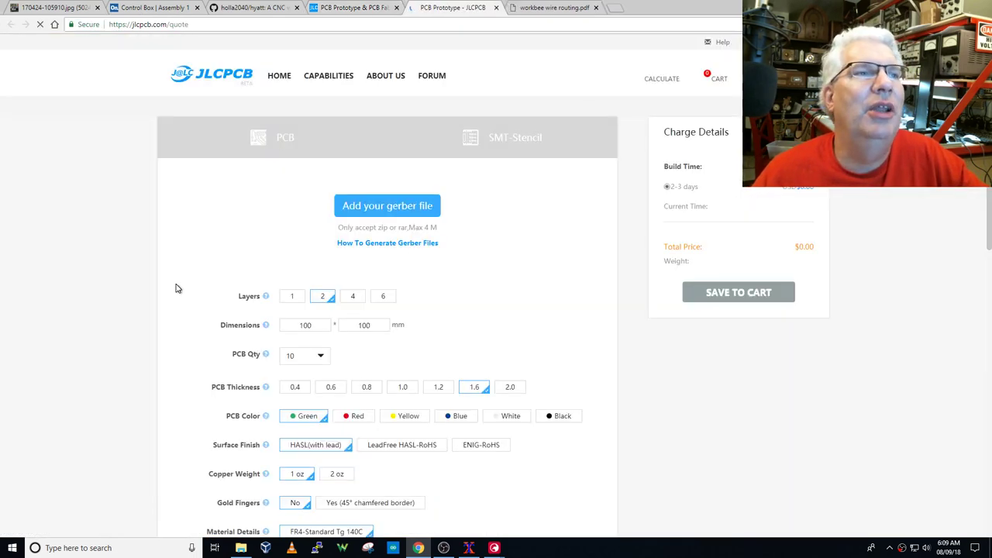
left_click(392, 206)
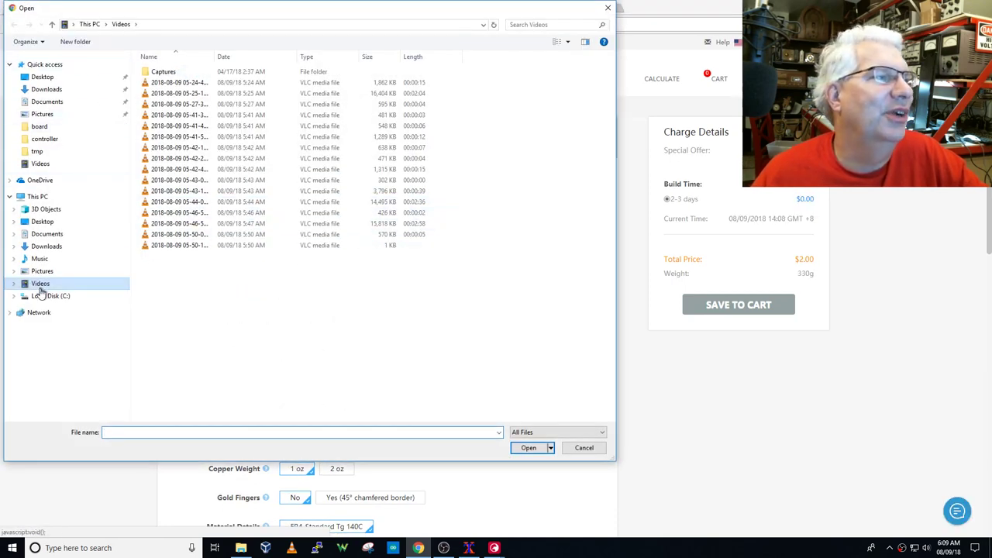
left_click(34, 152)
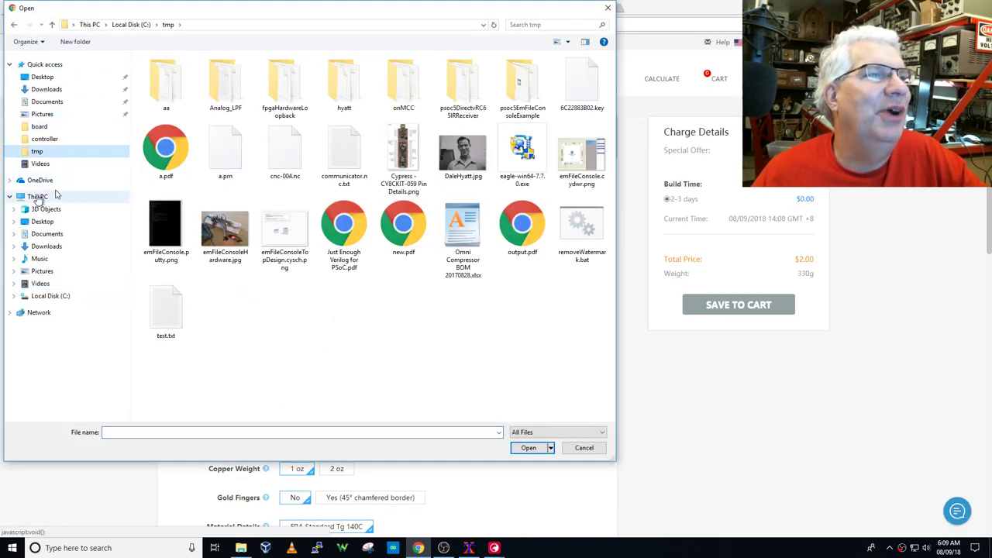
double_click(343, 76)
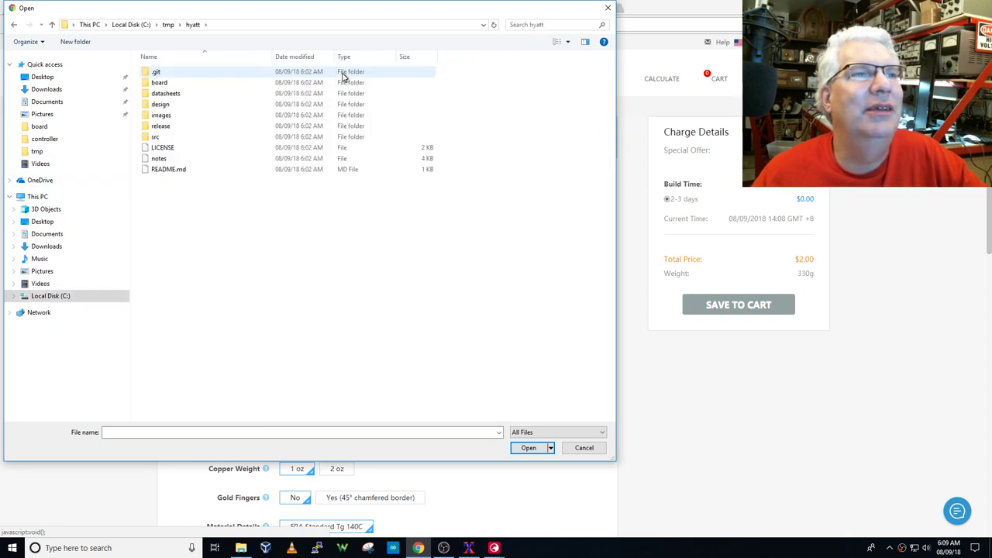
double_click(161, 83)
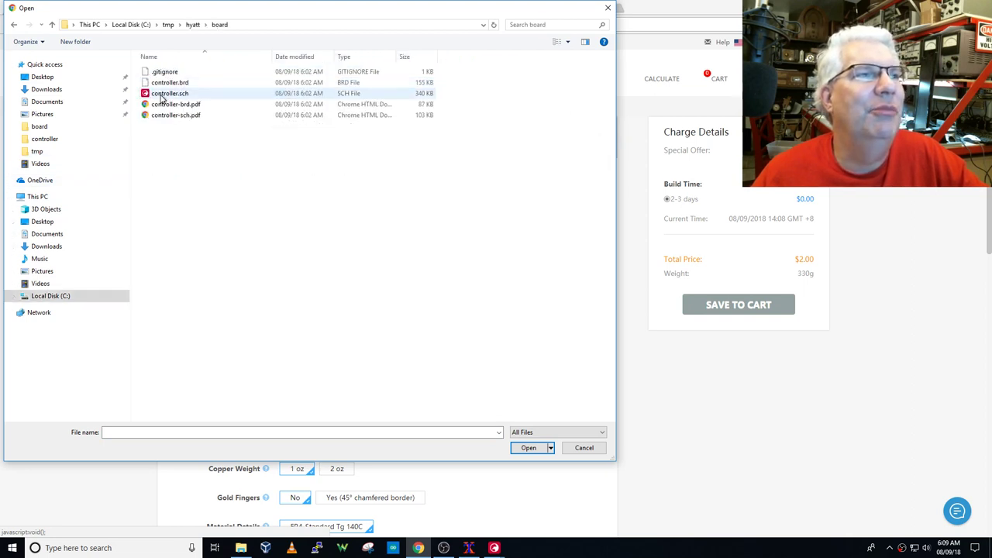
left_click(192, 24)
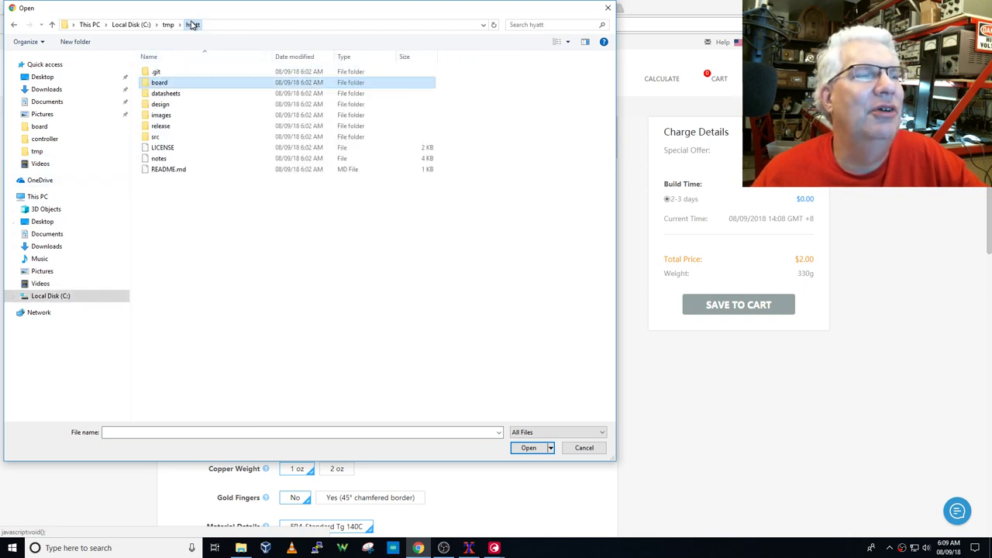
double_click(161, 126)
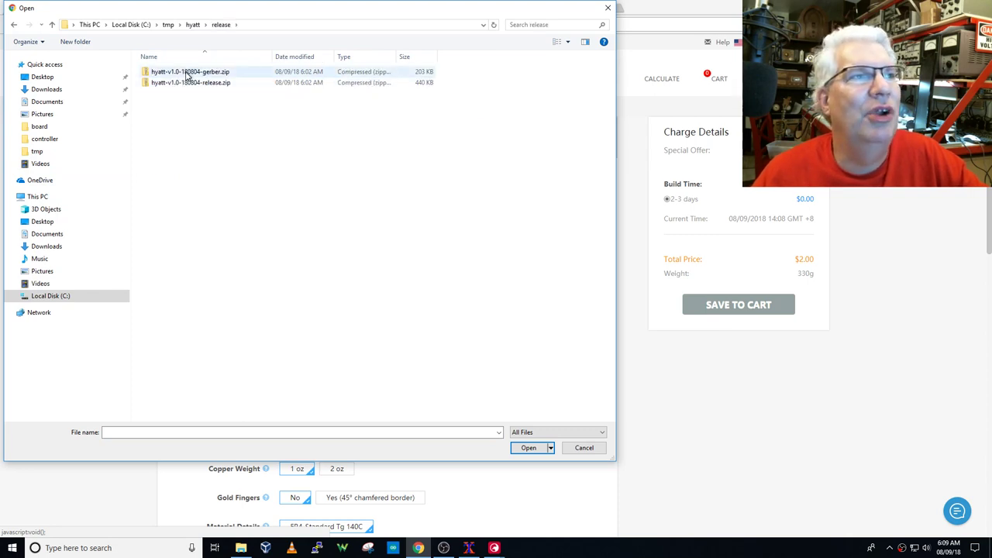
left_click(187, 73)
double_click(187, 73)
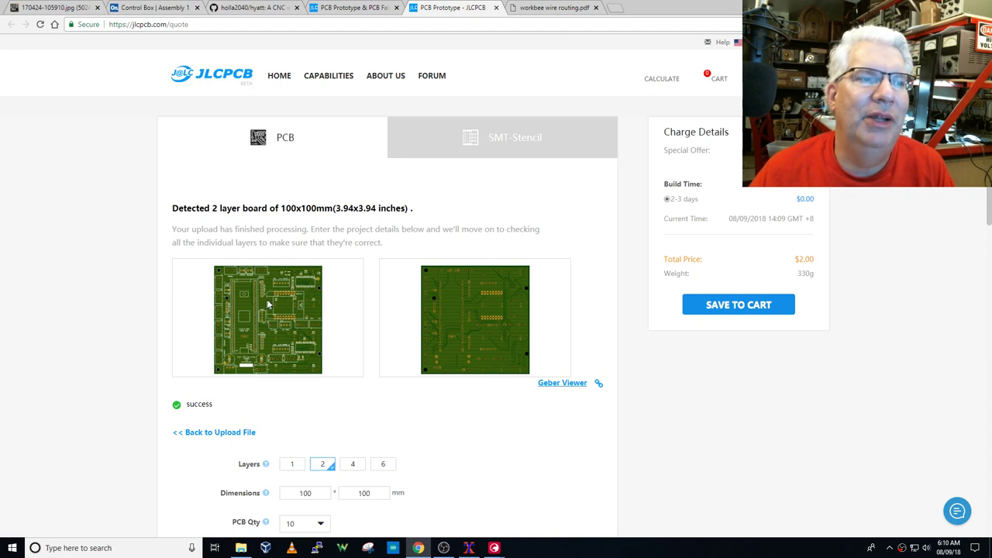
Open the uploaded board in the Gerber viewer and zoom in on the PROBE connector area.
left_click(567, 383)
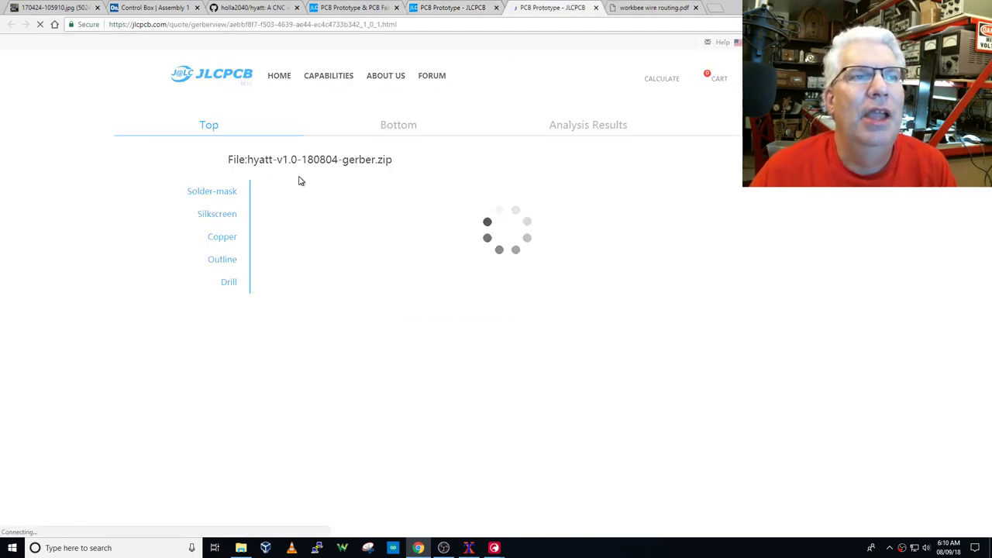
scroll(463, 246, "up", 3)
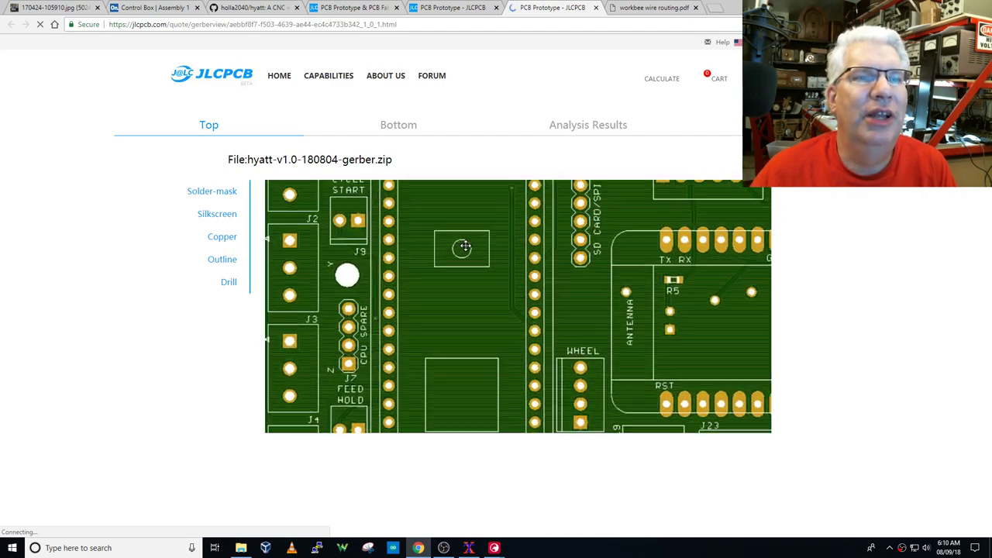
scroll(464, 246, "up", 3)
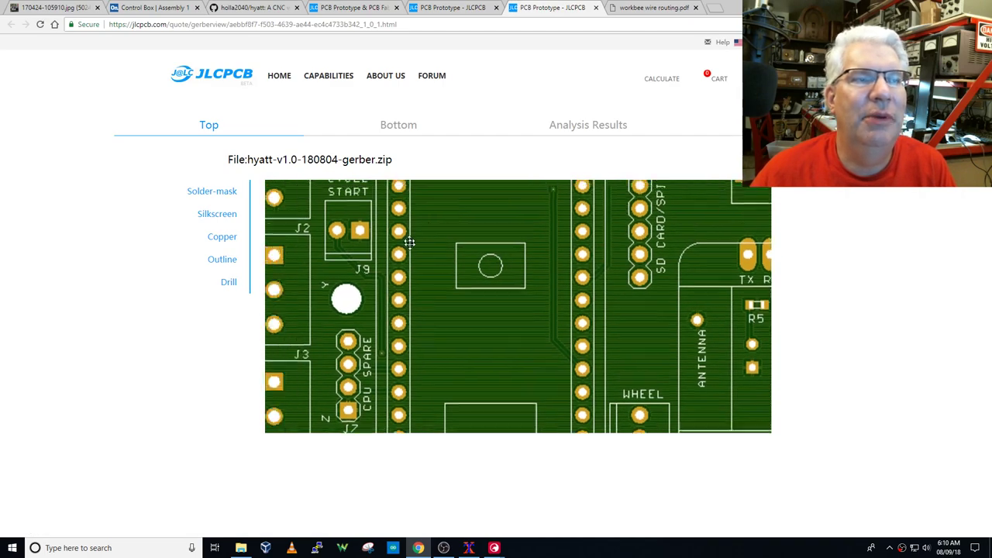
left_click_drag(414, 255, 560, 357)
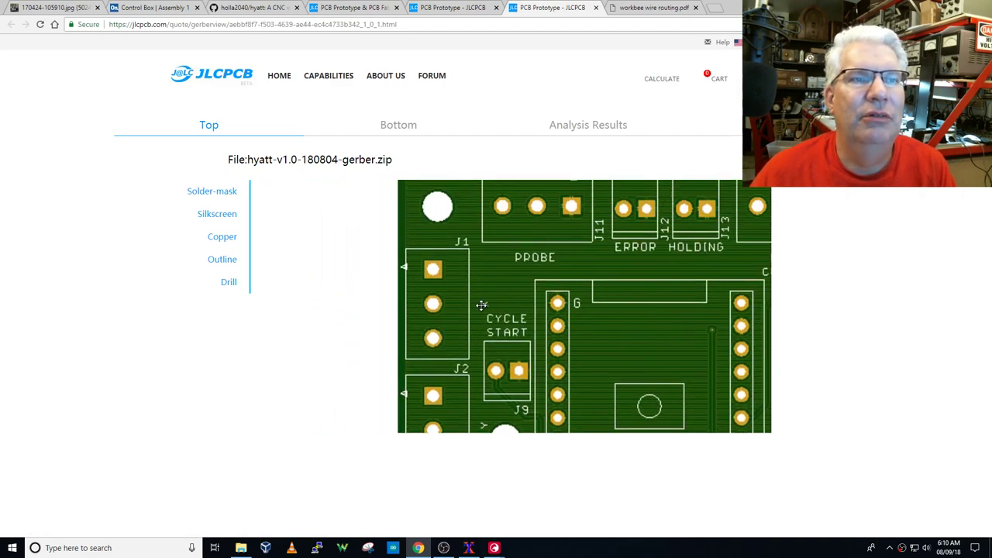
left_click_drag(481, 305, 482, 315)
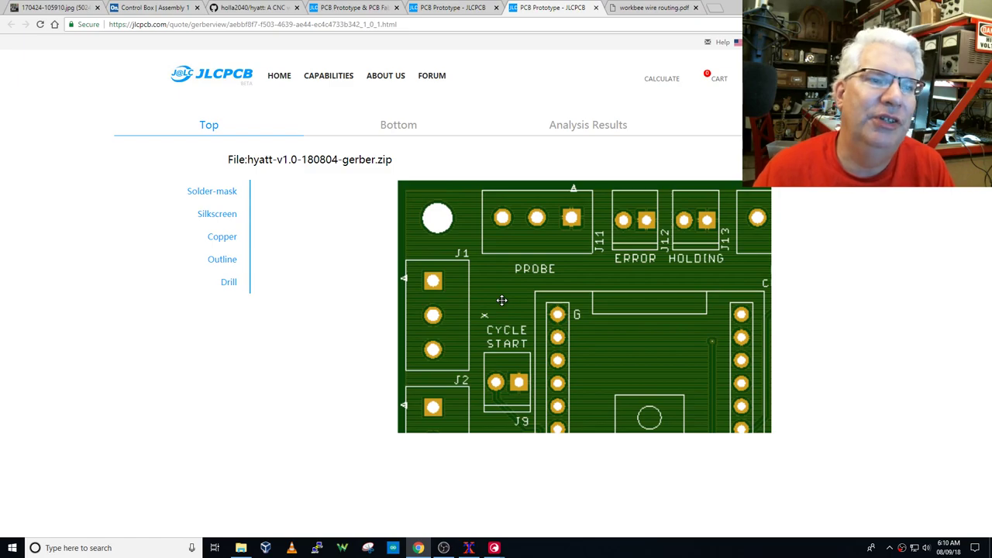
Zoom around the top view, show the board's bottom side, then return to the hyatt GitHub page.
scroll(501, 301, "down", 5)
scroll(501, 303, "down", 1)
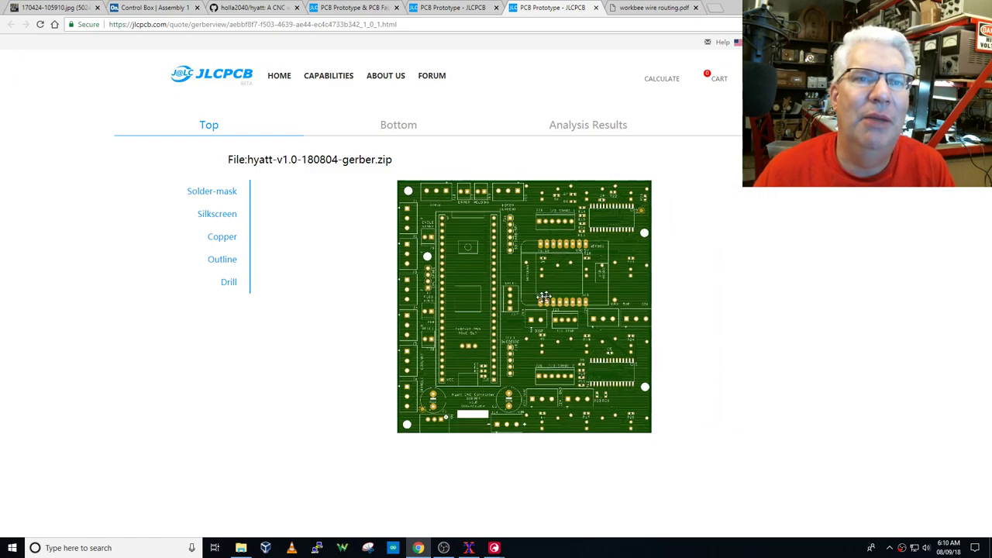
scroll(605, 326, "up", 4)
scroll(605, 326, "up", 3)
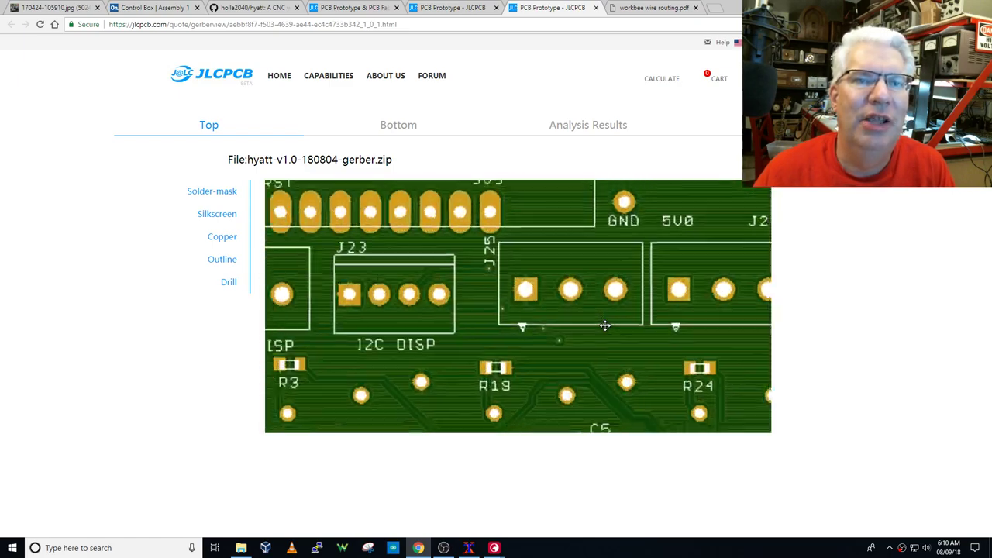
scroll(605, 326, "down", 7)
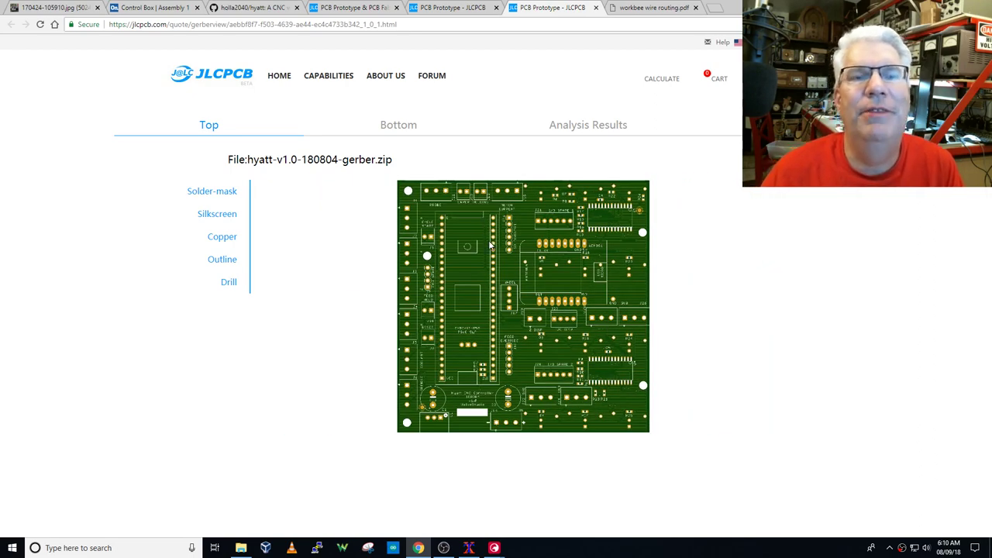
left_click(395, 127)
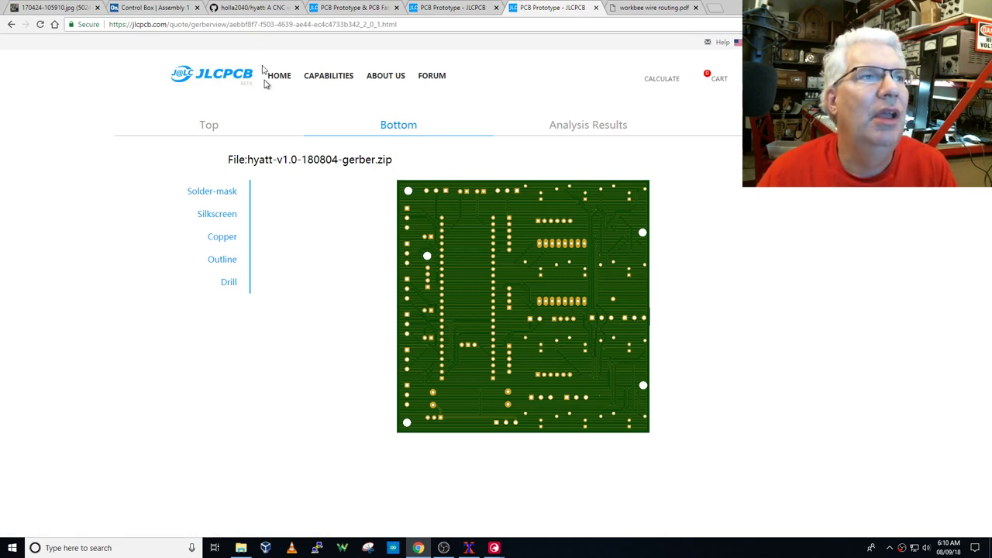
left_click(260, 8)
Scroll through the hyatt README's schematic and PCB images, then switch back to EAGLE's controller.brd.
scroll(184, 321, "down", 5)
scroll(183, 321, "down", 6)
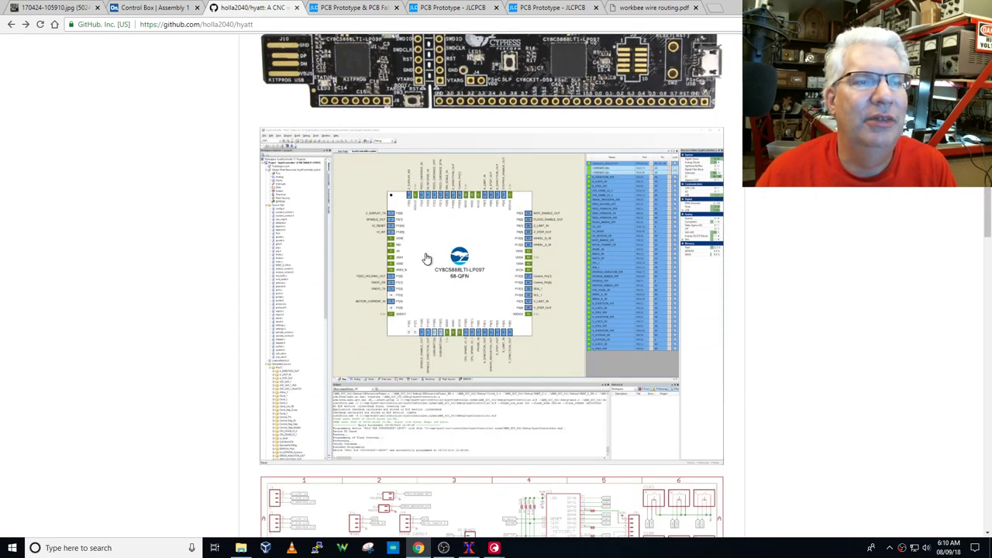
scroll(426, 263, "down", 3)
scroll(422, 279, "down", 5)
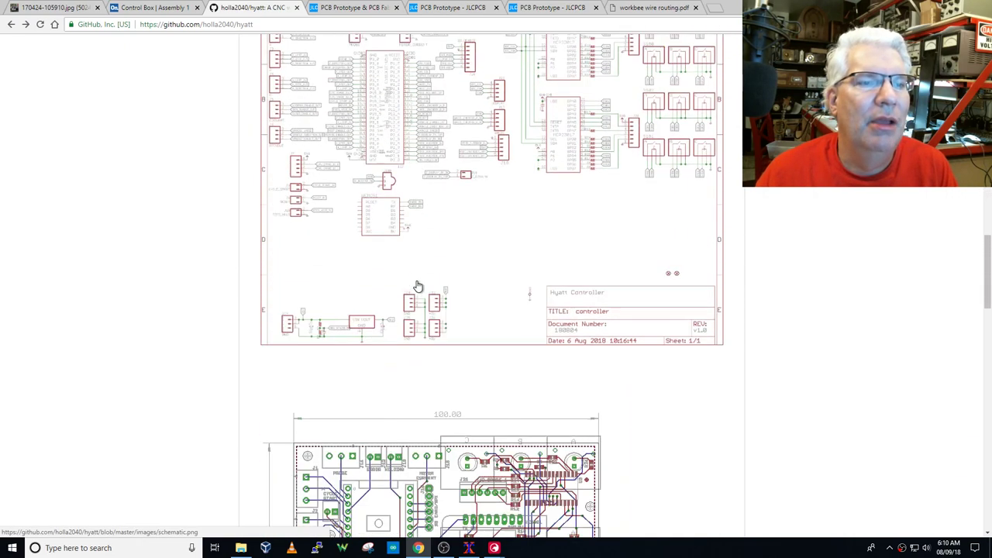
scroll(435, 225, "down", 3)
scroll(425, 310, "down", 7)
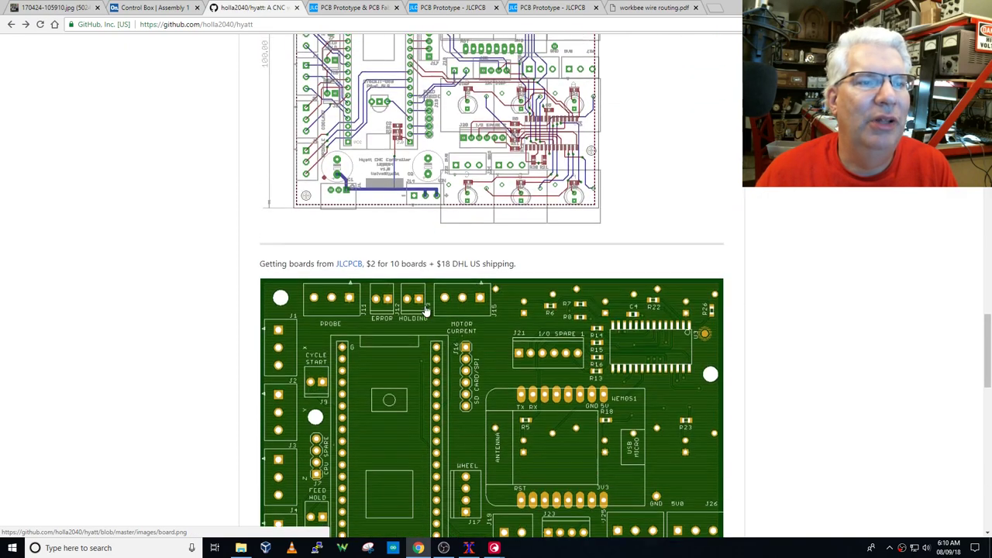
scroll(425, 310, "down", 3)
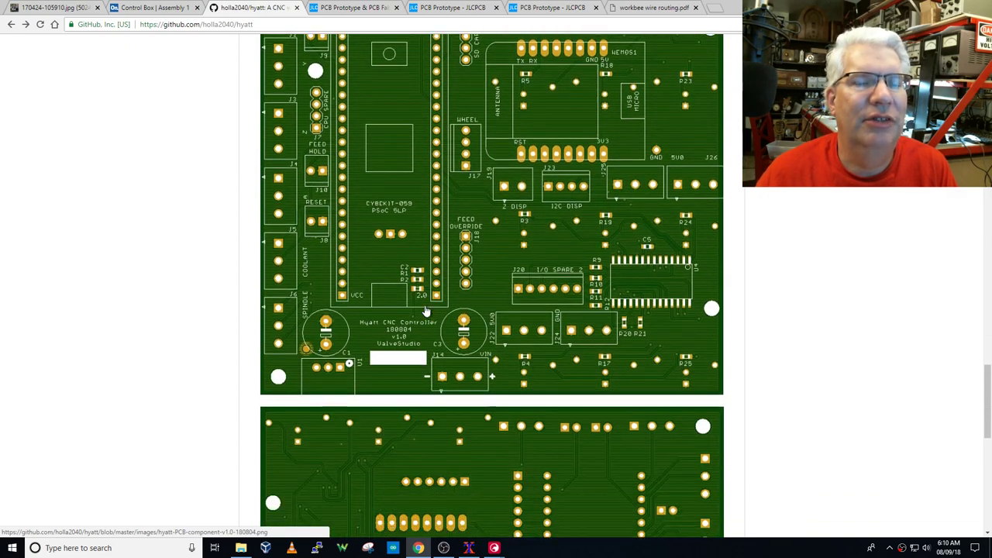
scroll(425, 311, "up", 6)
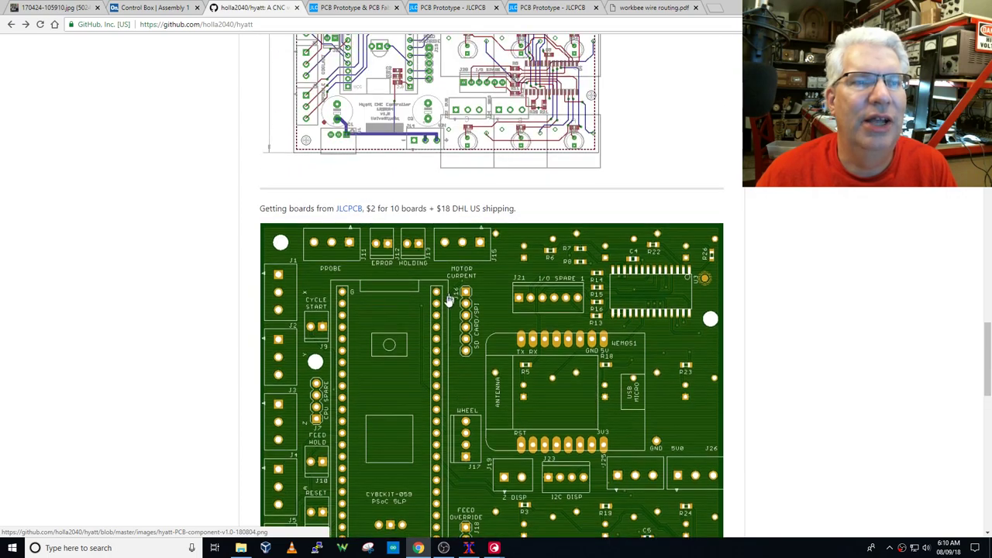
scroll(445, 327, "down", 3)
scroll(445, 328, "down", 7)
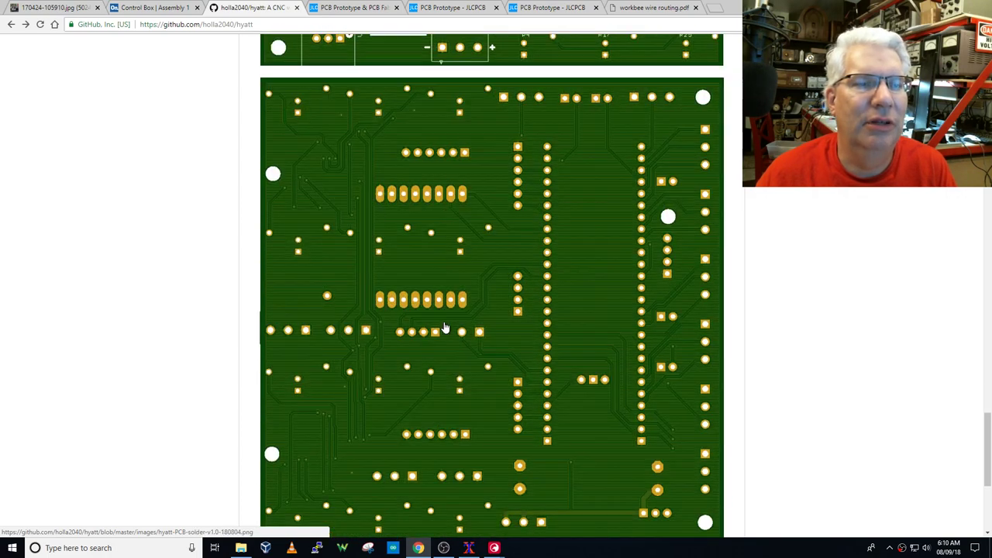
scroll(445, 328, "up", 17)
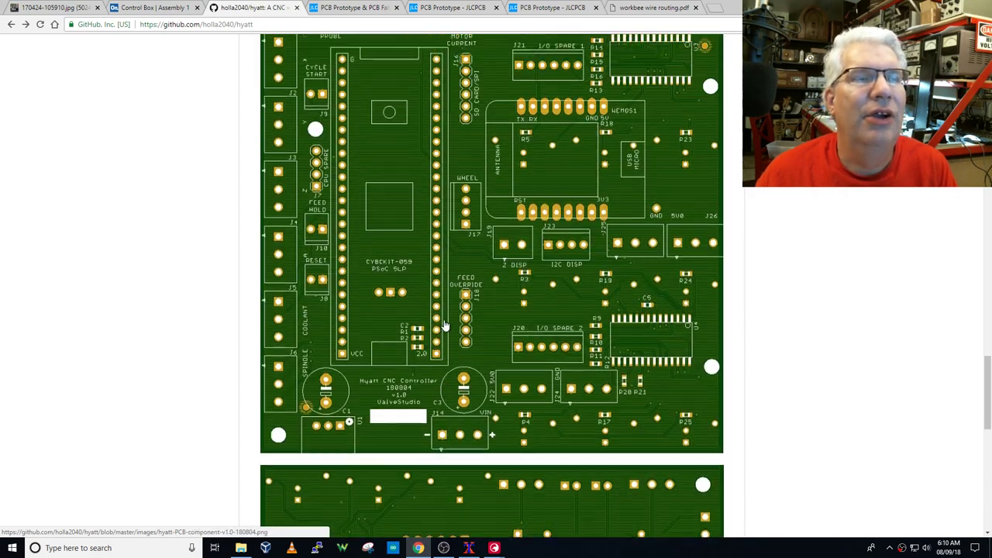
scroll(445, 323, "up", 11)
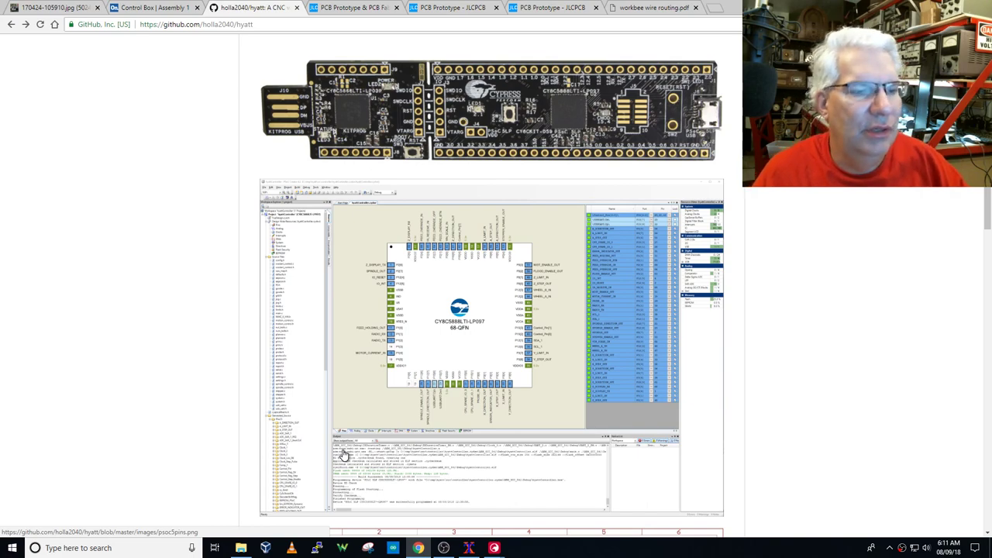
key("alt+Tab")
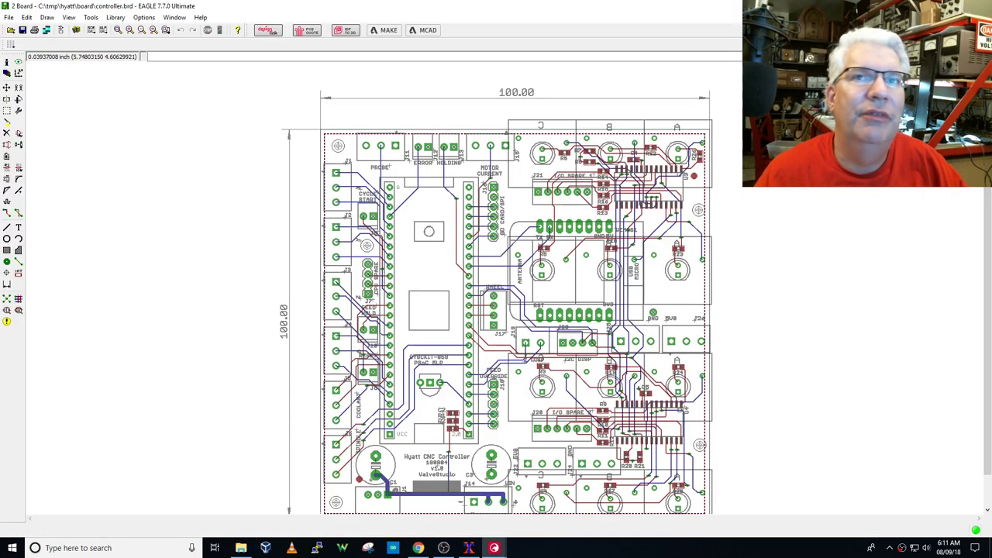
Switch from EAGLE to the PSoC Creator 4.2 Start Page.
key("alt+Tab")
key("alt+Tab")
key("alt+Tab")
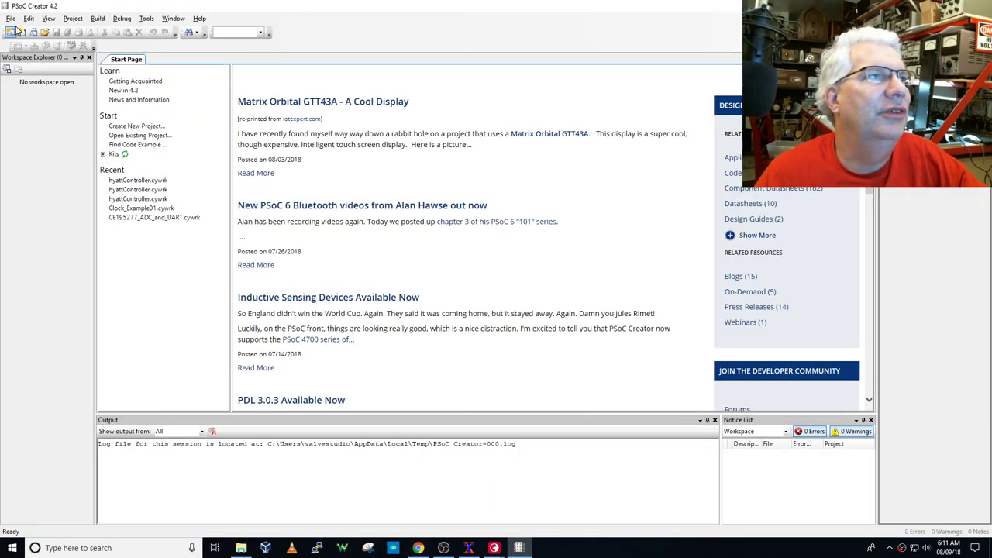
Open hyattController.cywrk from the hyatt src/controller folder and widen the project file list.
left_click(10, 17)
mouse_move(71, 47)
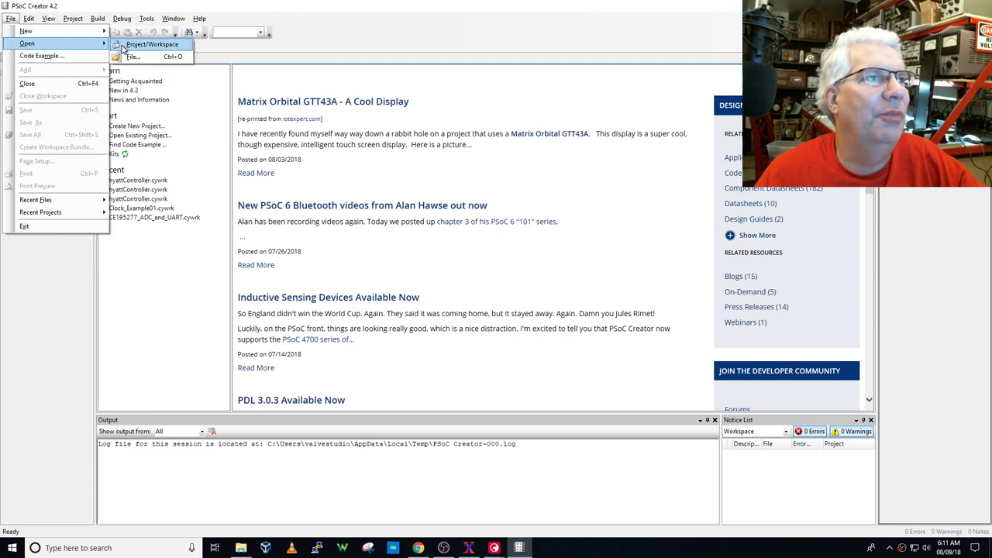
left_click(122, 48)
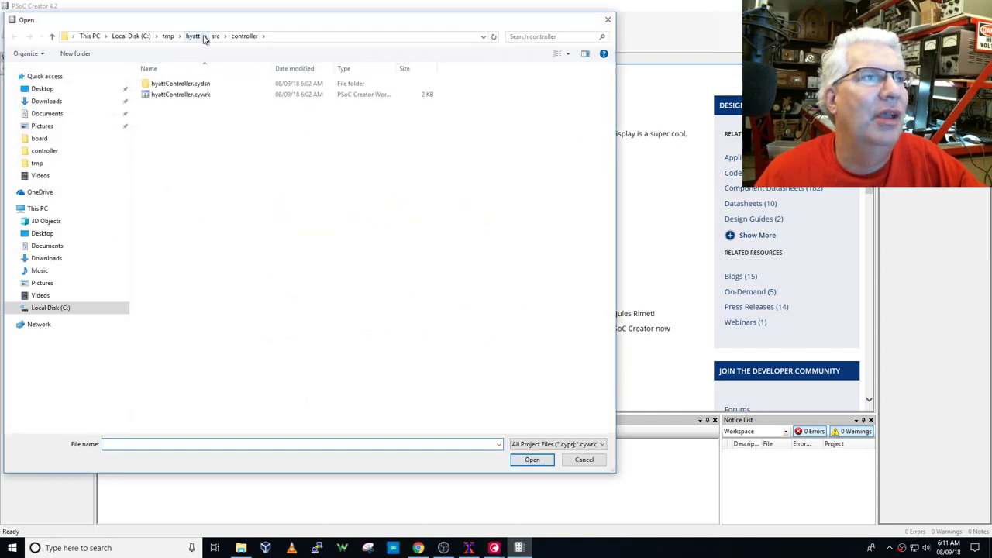
left_click(201, 36)
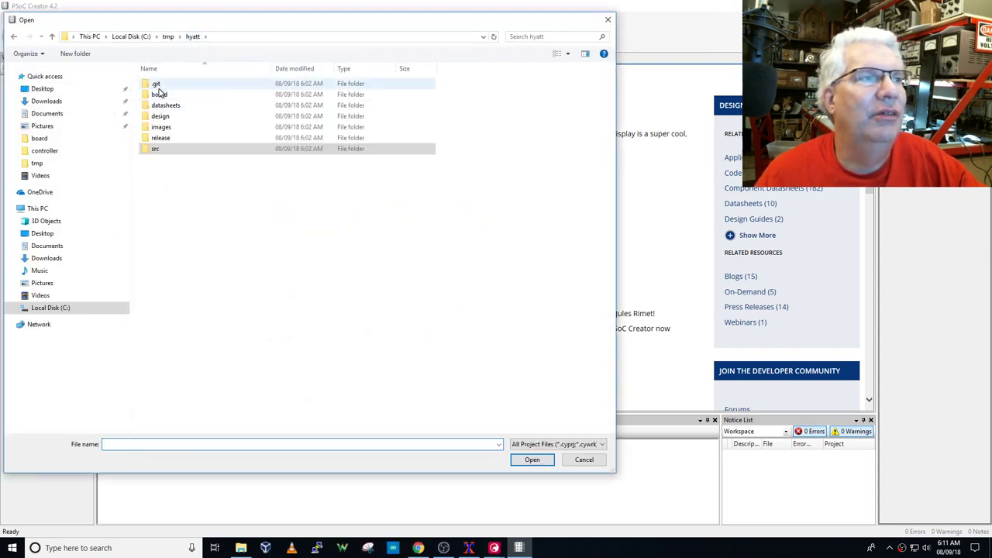
double_click(157, 150)
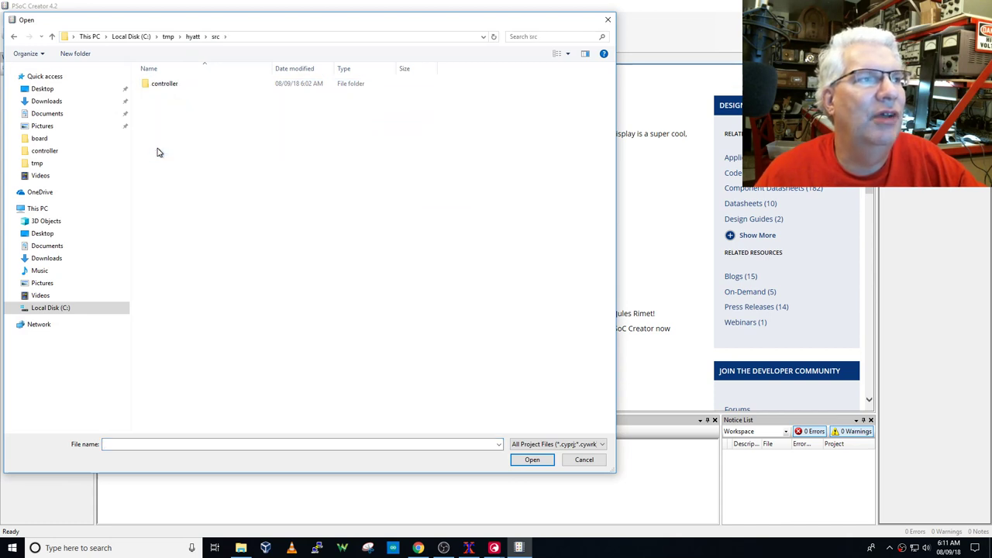
double_click(159, 84)
left_click(158, 96)
double_click(158, 96)
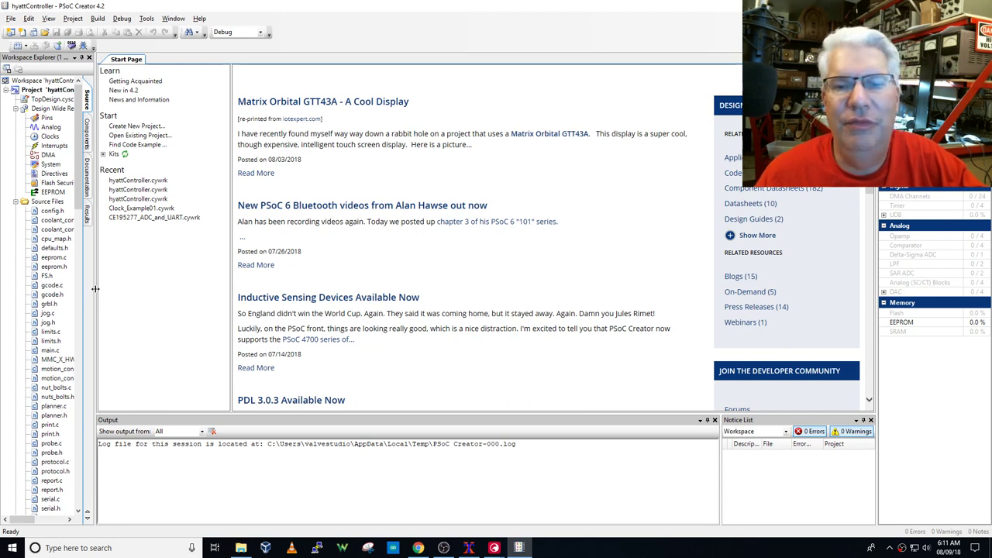
left_click_drag(96, 289, 123, 289)
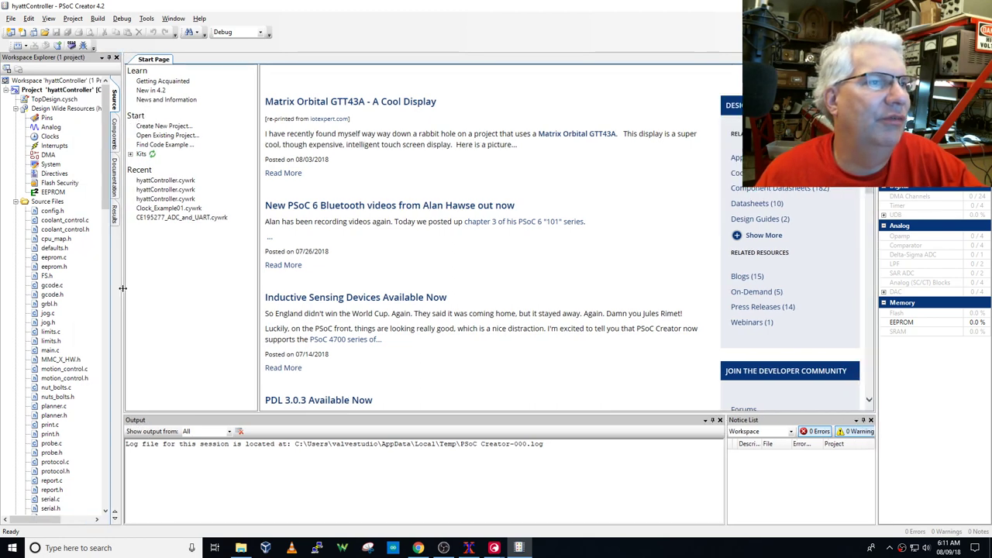
Open TopDesign.cysch on its Communications sheet, then return to the hyatt GitHub page in Chrome.
double_click(54, 100)
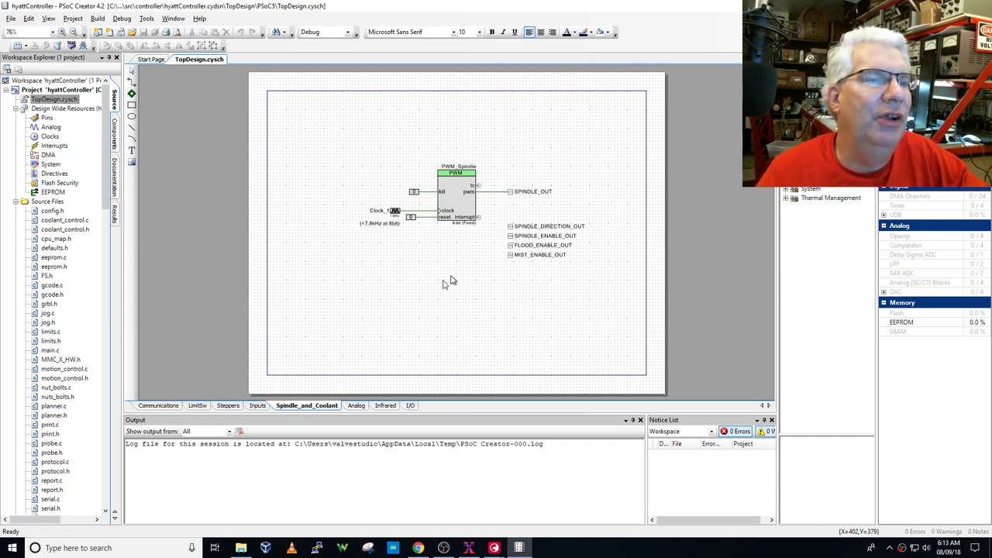
left_click(154, 408)
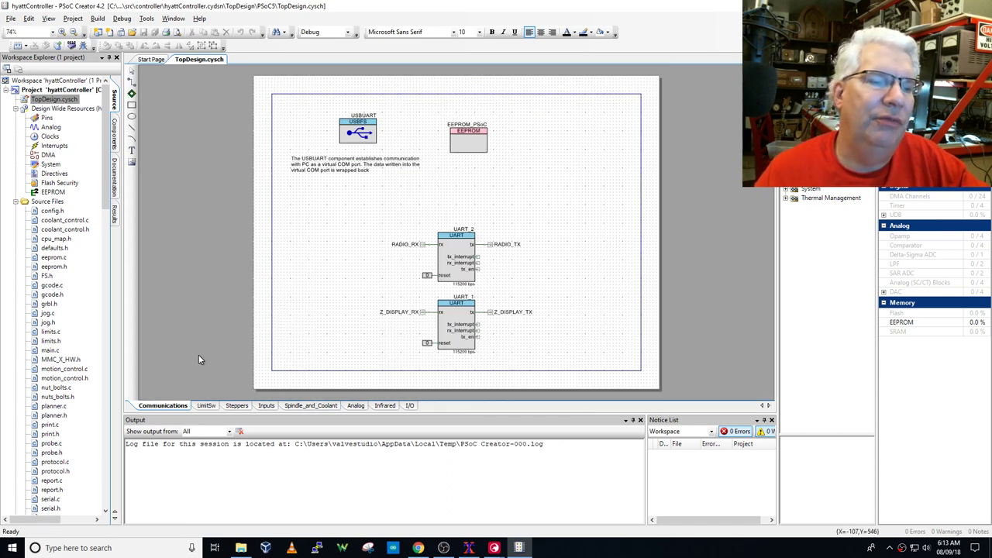
left_click(418, 548)
Open the PSoC GRBL link as Grbl_USB_Native in a new tab and browse its README.
scroll(403, 281, "up", 10)
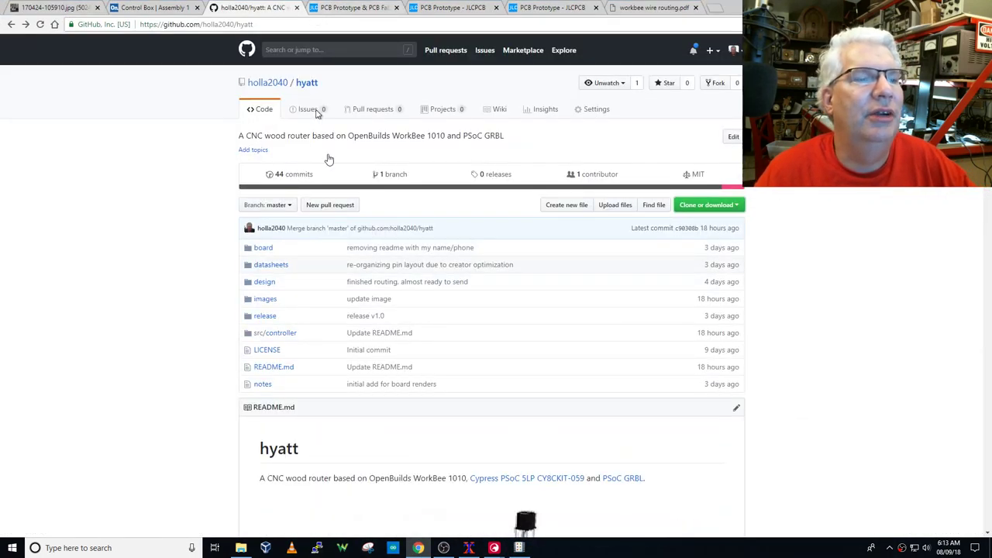
scroll(364, 272, "down", 2)
middle_click(615, 328)
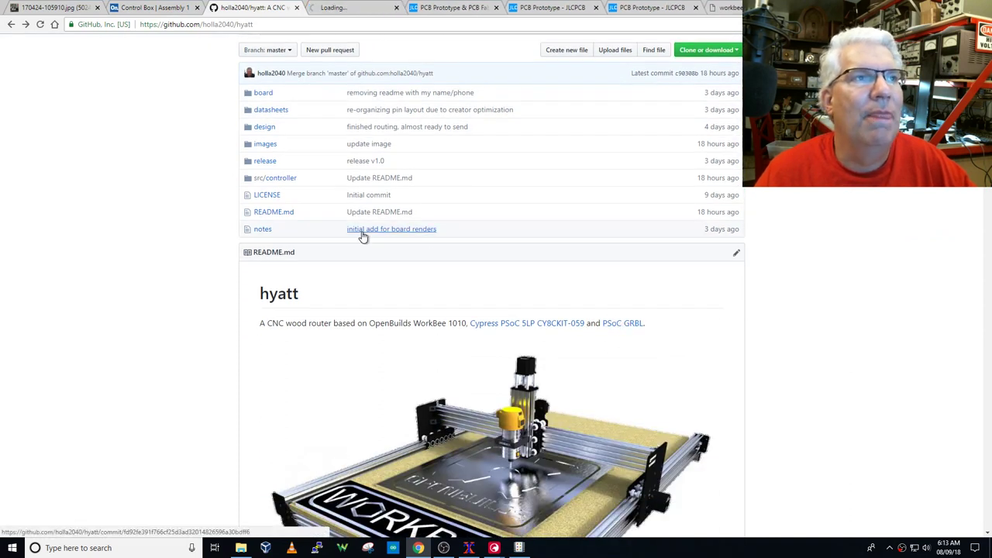
left_click(345, 9)
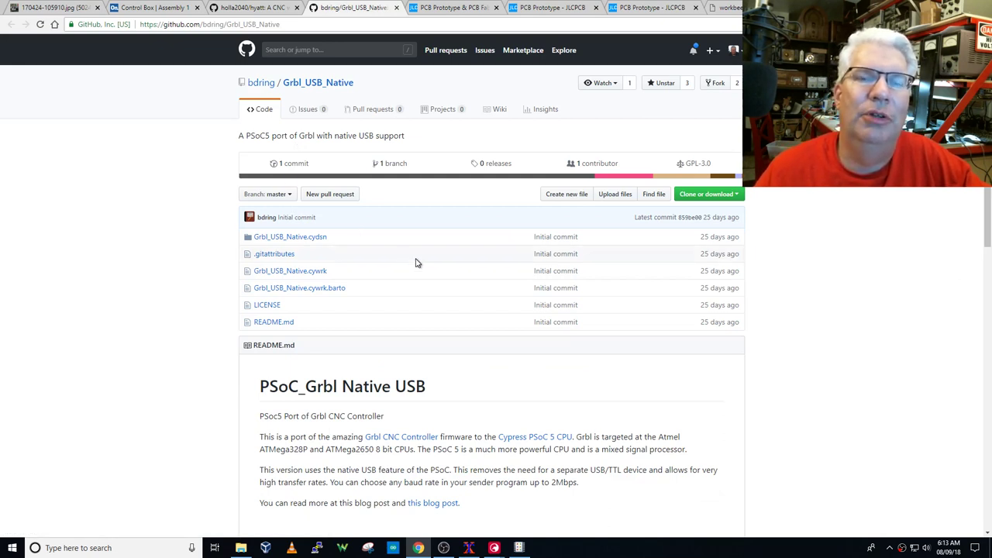
scroll(403, 261, "down", 8)
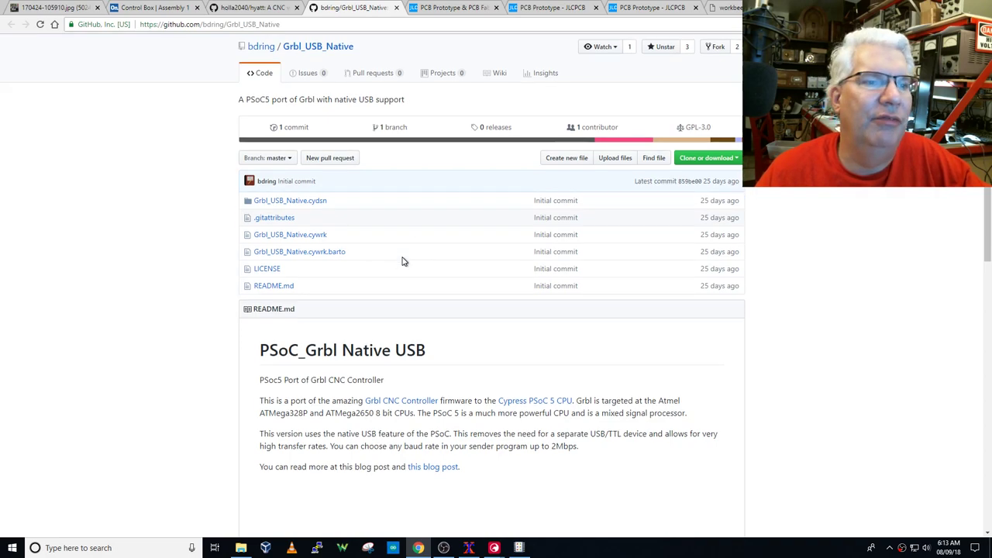
scroll(403, 261, "down", 2)
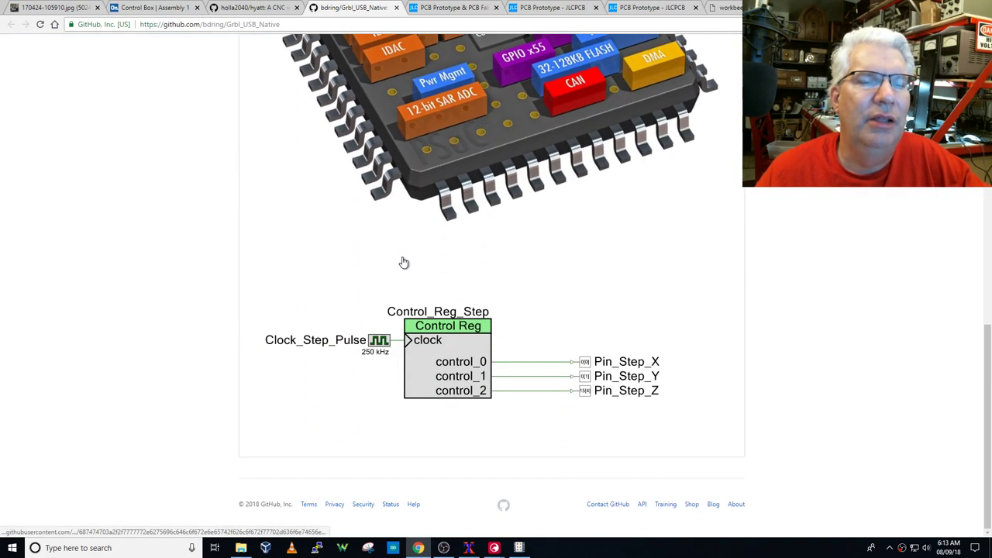
scroll(403, 262, "up", 10)
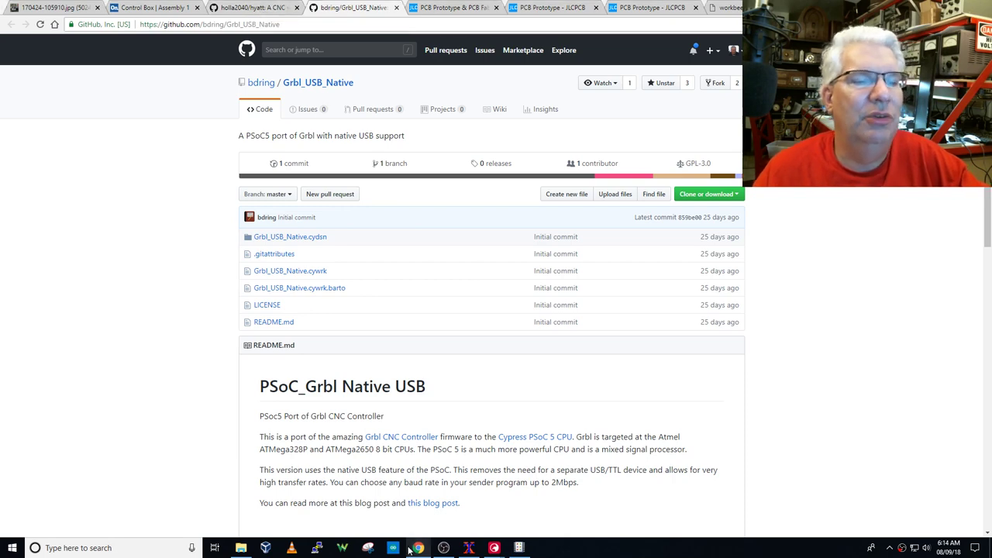
Back in PSoC Creator, view the LimitSw sheet, then the Steppers sheet with its registers and timer.
left_click(518, 548)
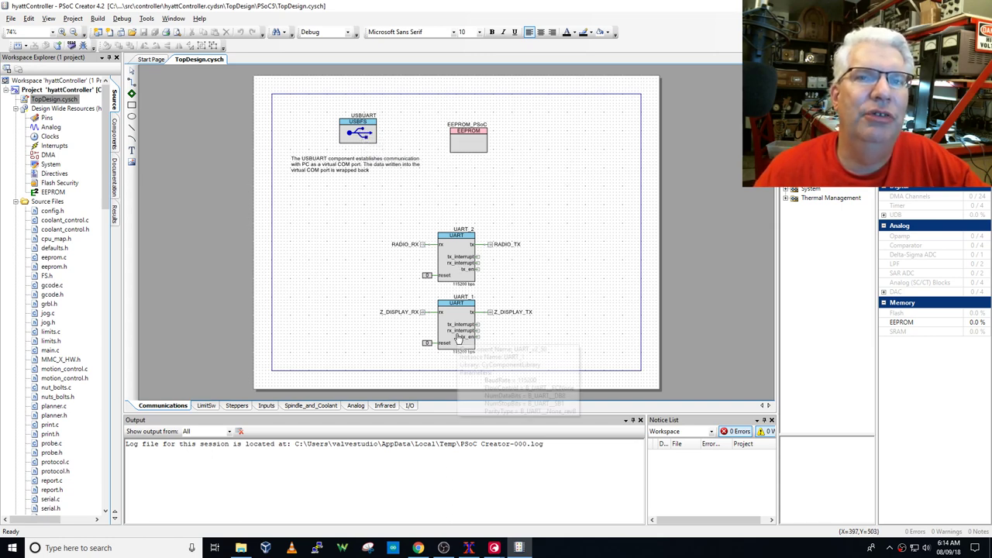
left_click(208, 405)
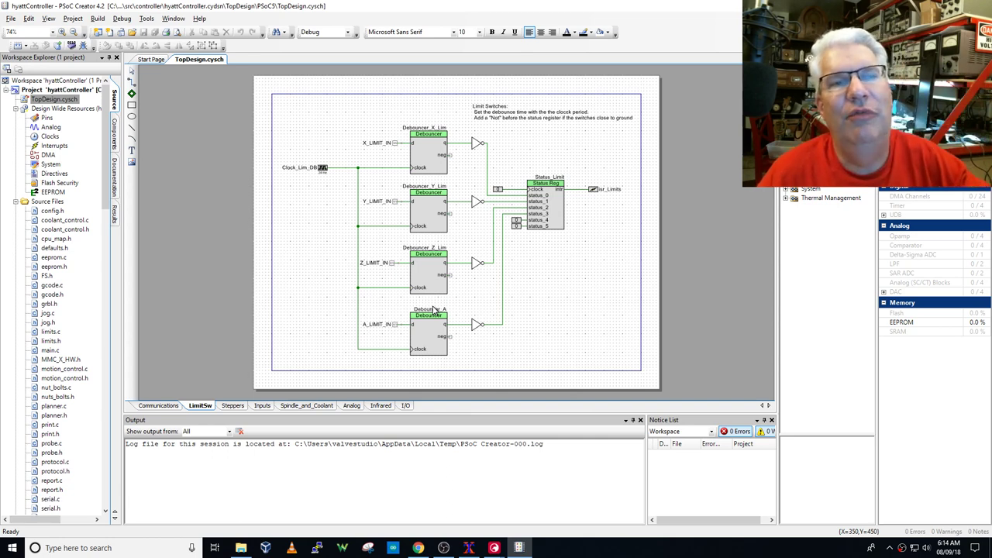
left_click(233, 405)
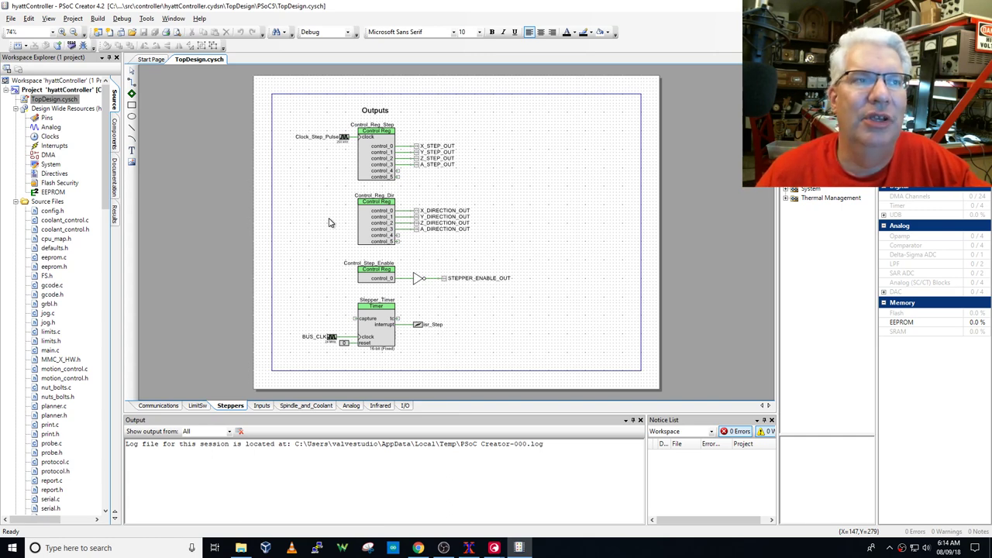
double_click(372, 158)
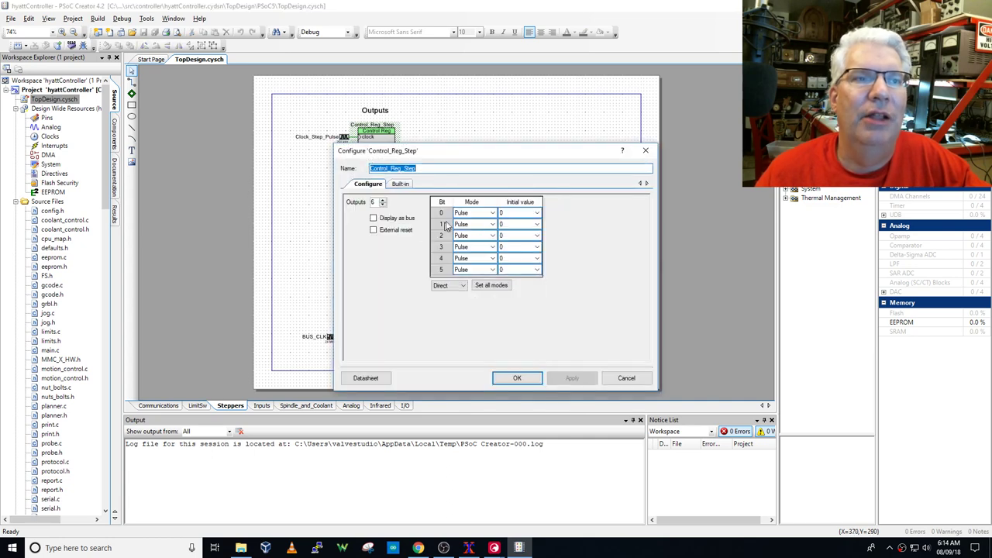
left_click(625, 378)
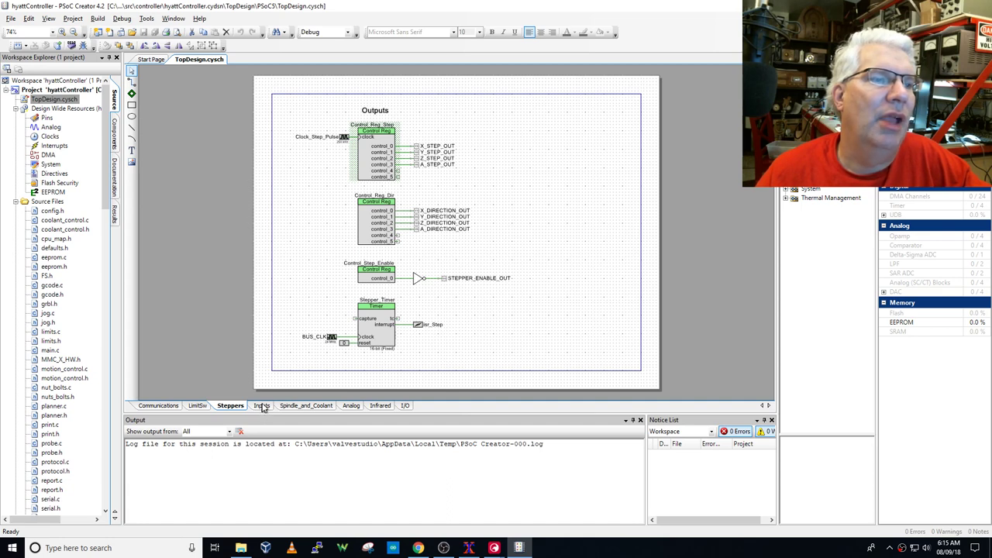
mouse_move(378, 334)
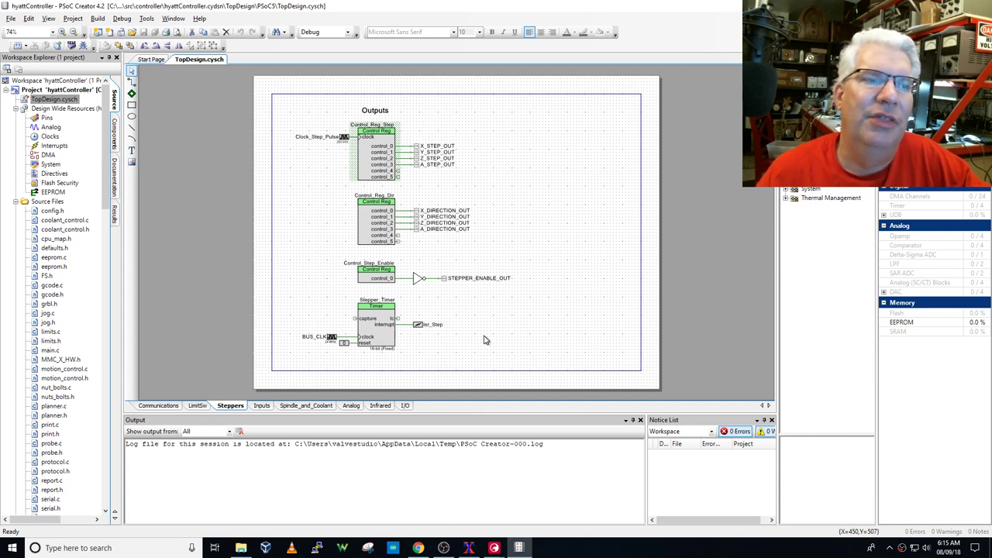
Review the Inputs, Spindle_and_Coolant, Analog, Infrared and I/O schematic sheets in turn.
left_click(263, 409)
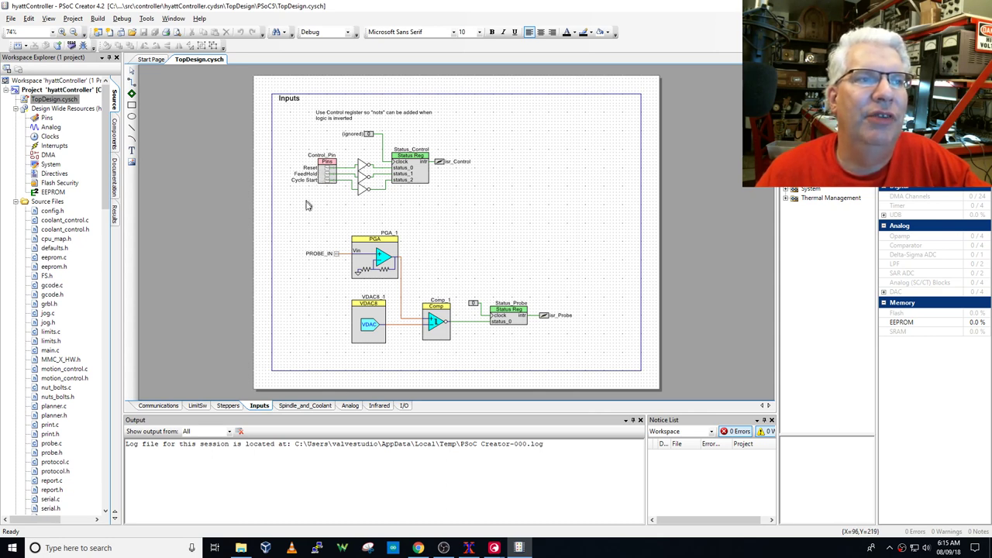
left_click(299, 406)
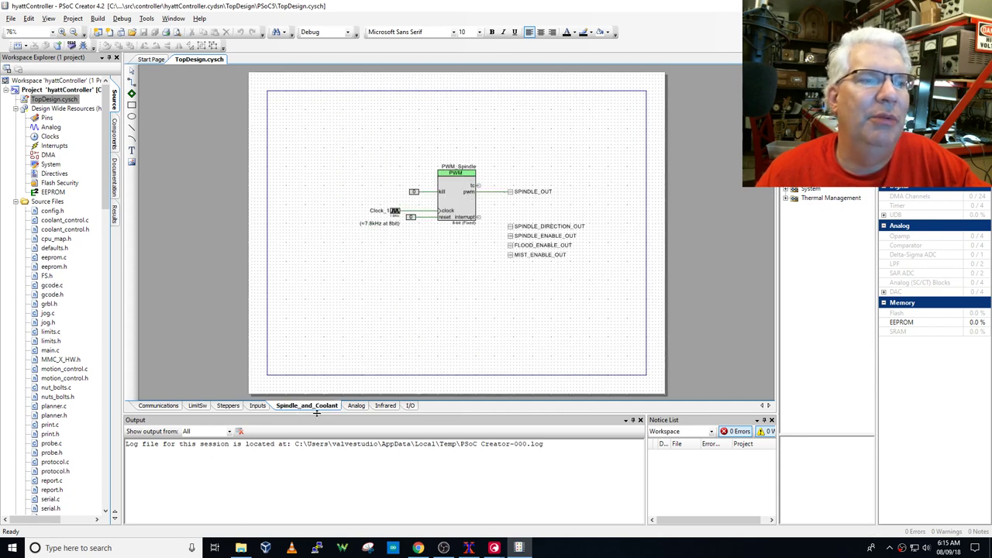
left_click(356, 406)
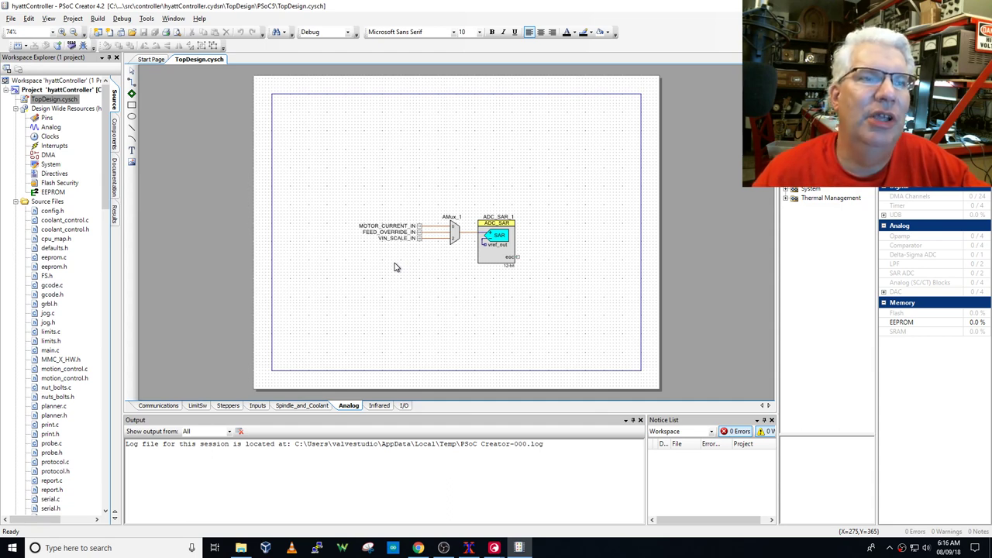
left_click(379, 406)
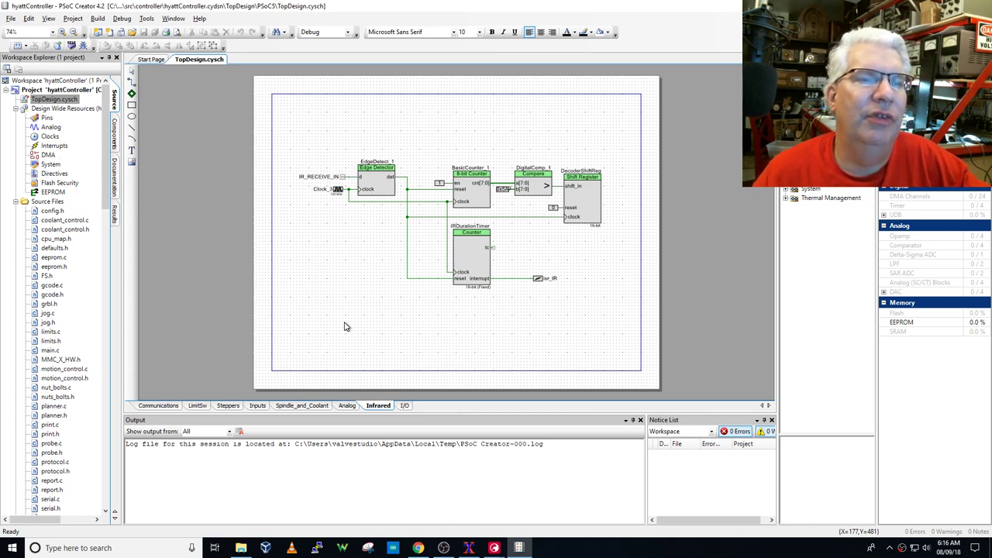
left_click(404, 405)
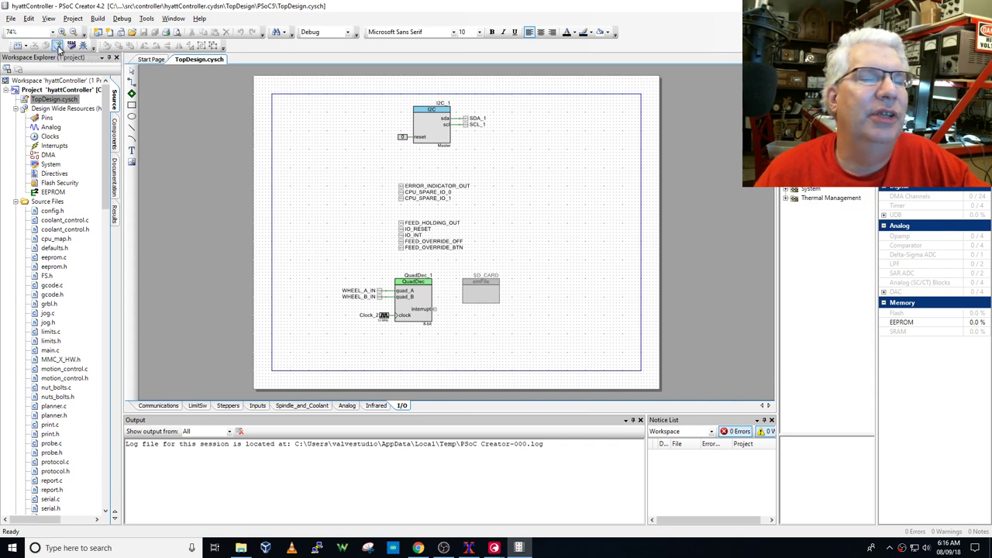
Start a build of the hyattController project from the toolbar.
left_click(58, 47)
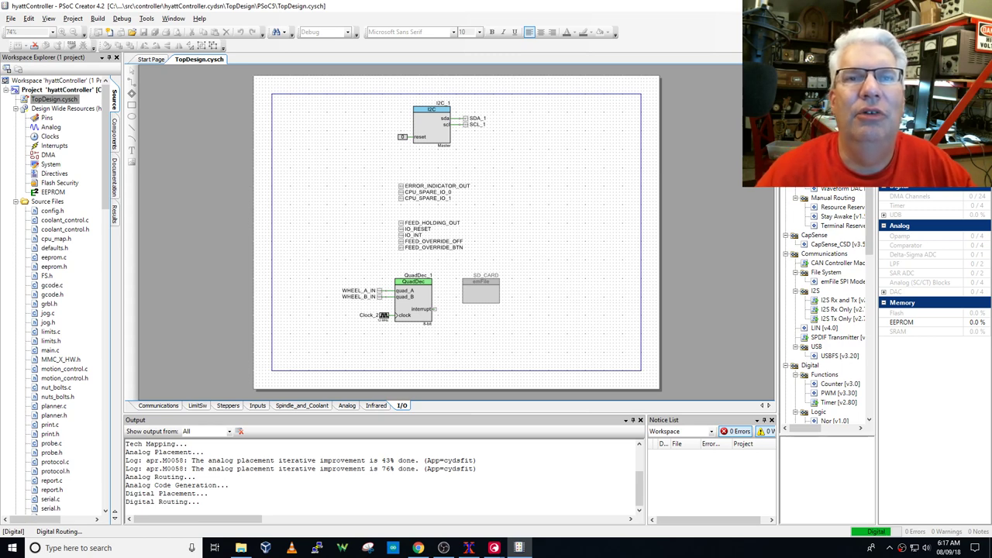
Place a trial Or gate on the I/O sheet and delete it while the build completes.
scroll(843, 302, "down", 4)
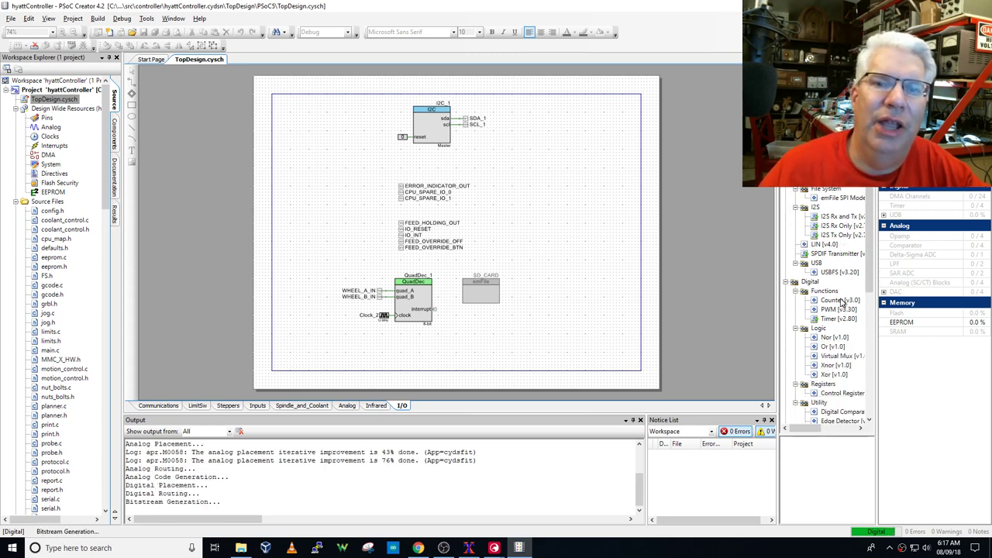
left_click_drag(816, 320, 573, 219)
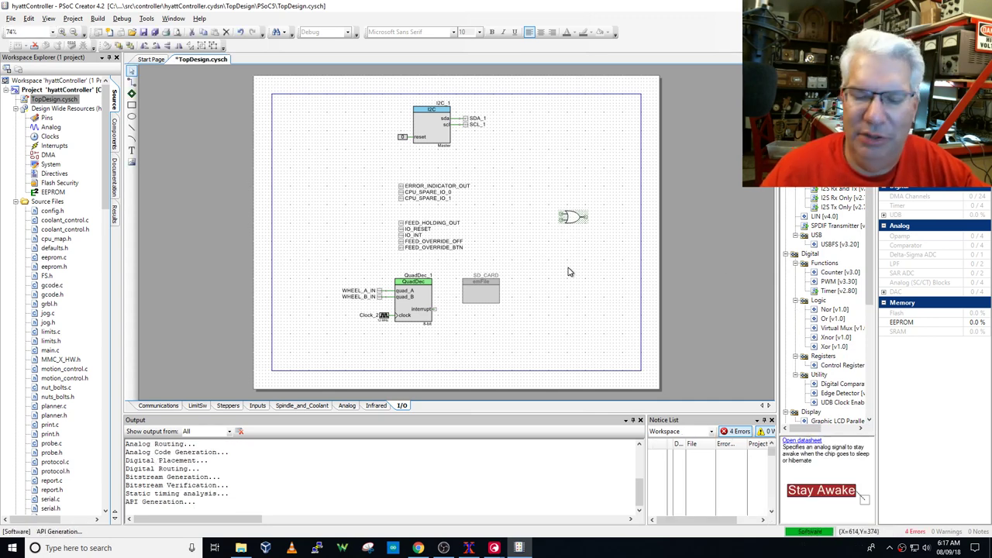
key("Delete")
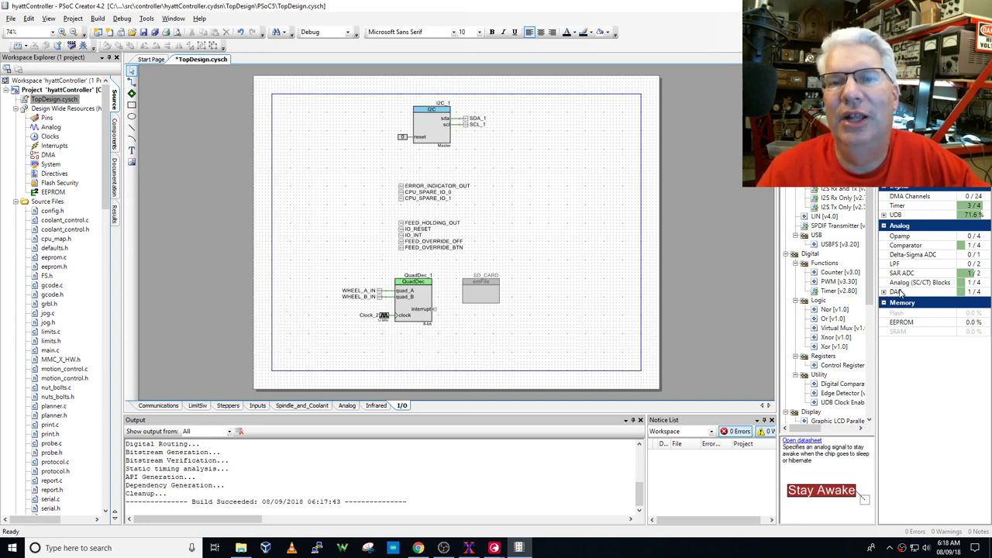
left_click(51, 128)
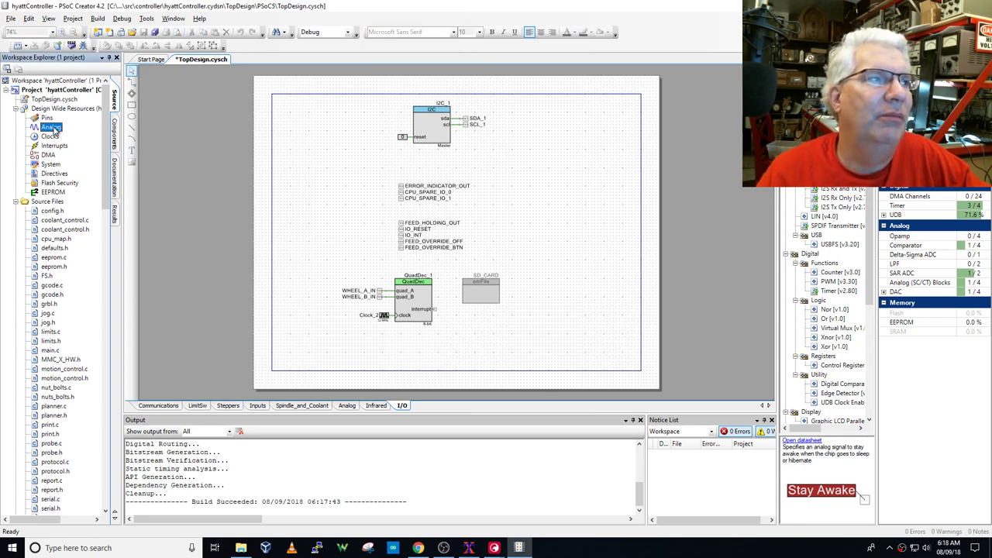
Open hyattController.cydwr's analog routing, inspect AMux_1's net, then switch to the Pins view.
double_click(53, 128)
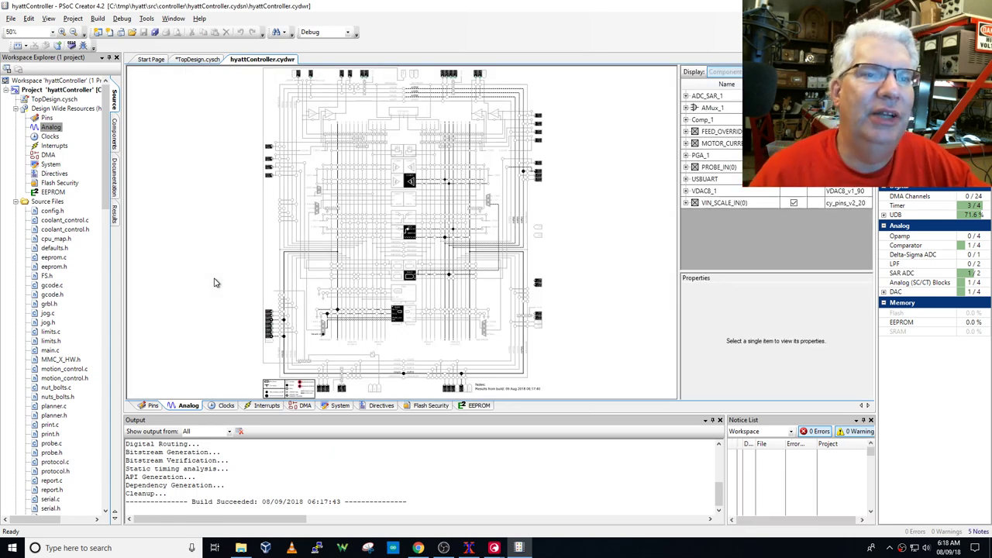
left_click(284, 349)
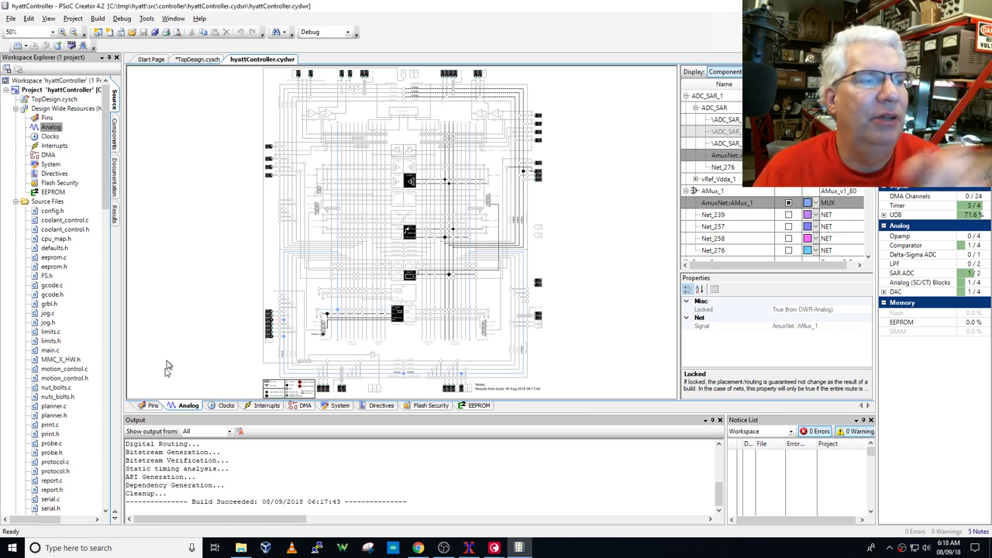
left_click(153, 406)
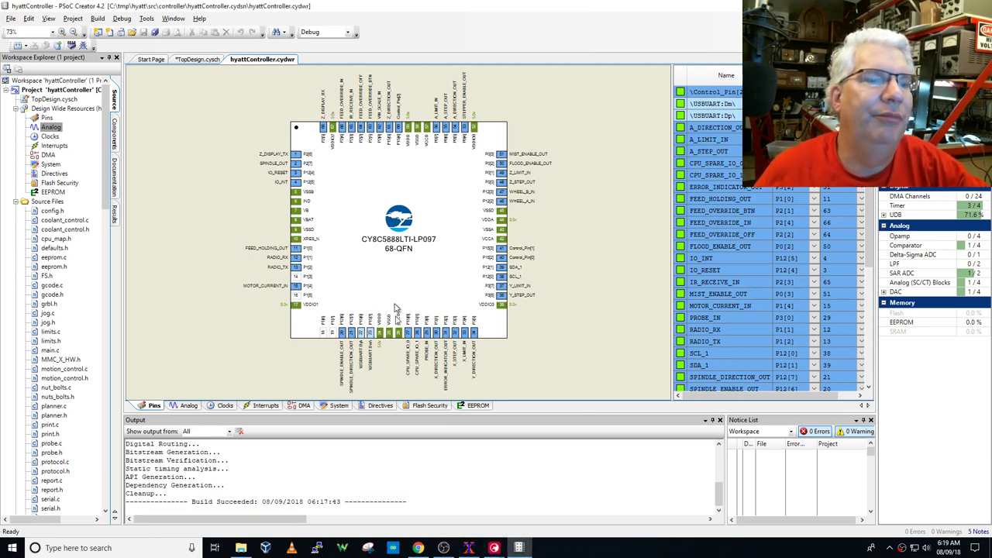
mouse_move(496, 547)
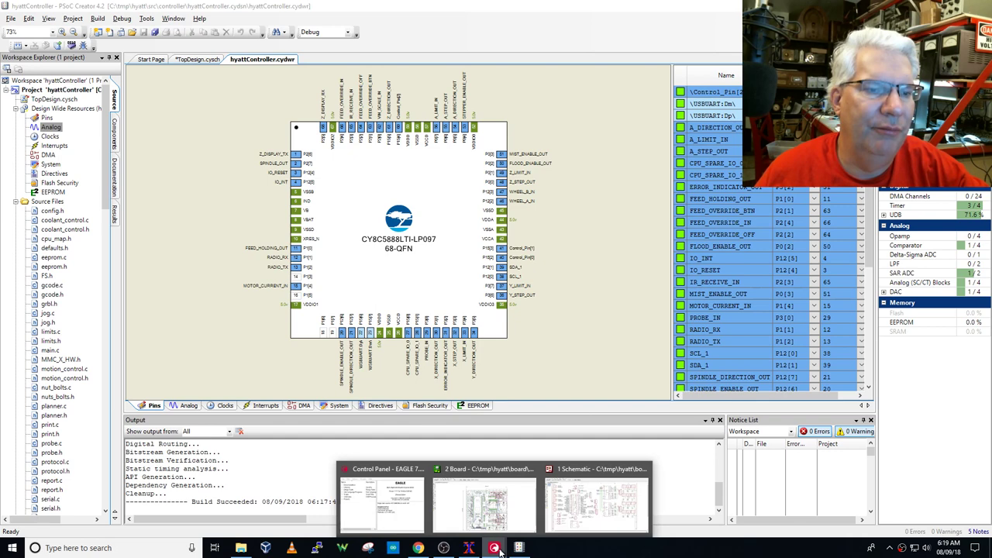
Review the EAGLE board layout, then switch to the controller.sch schematic.
left_click(541, 502)
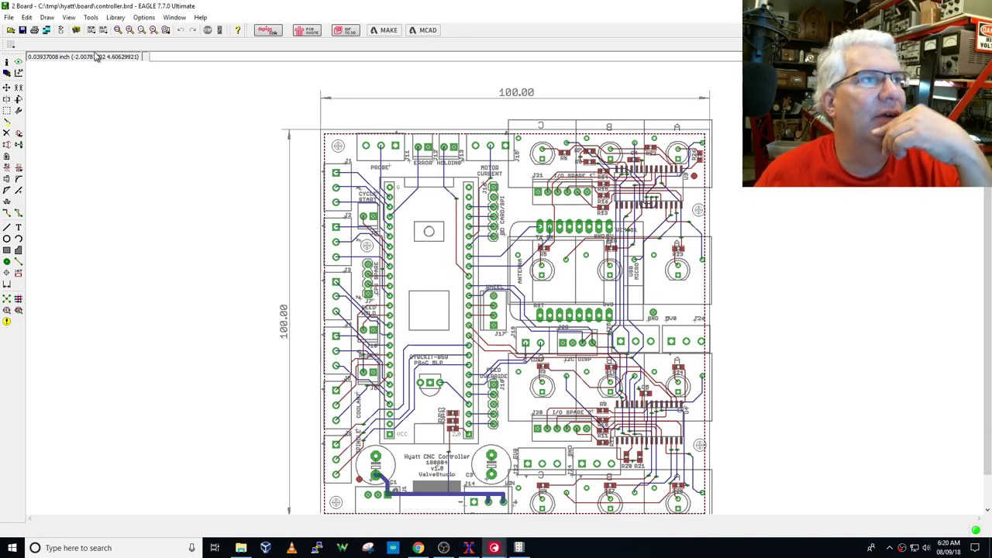
left_click(60, 30)
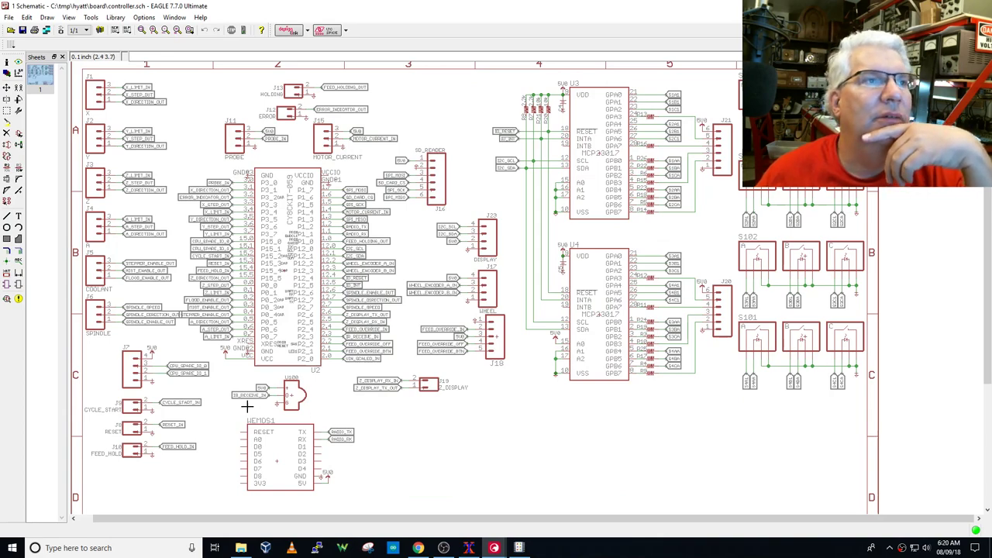
scroll(246, 405, "down", 2)
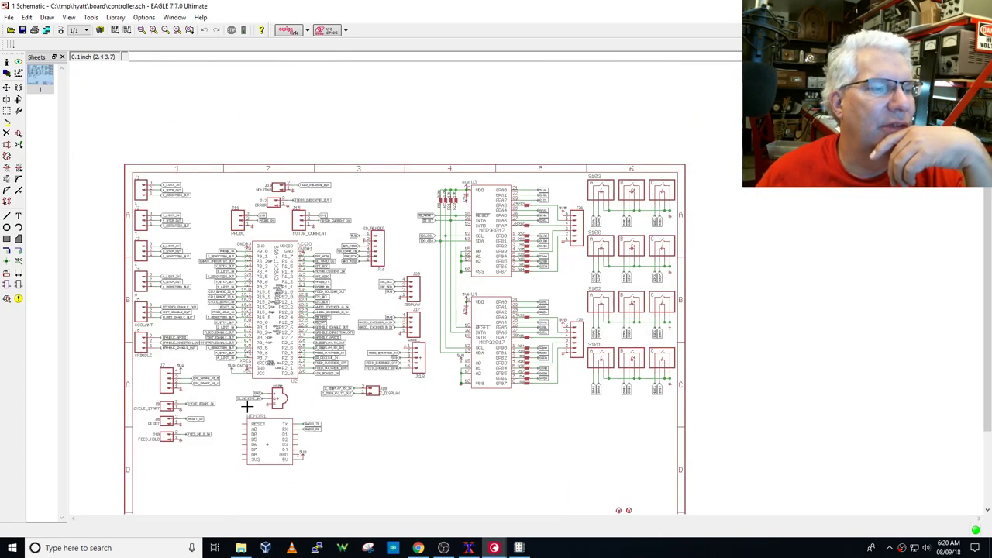
scroll(246, 405, "down", 3)
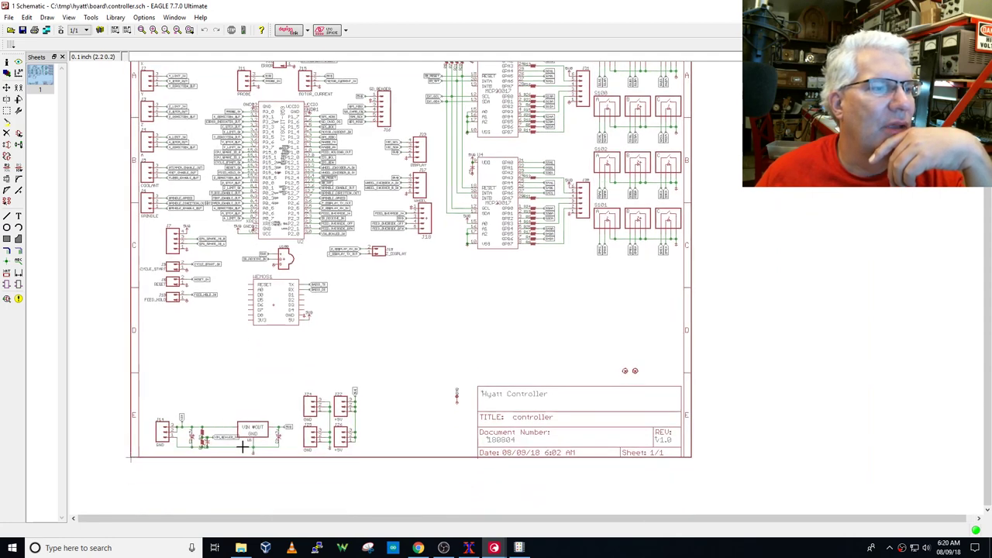
scroll(242, 447, "up", 1)
scroll(242, 447, "up", 3)
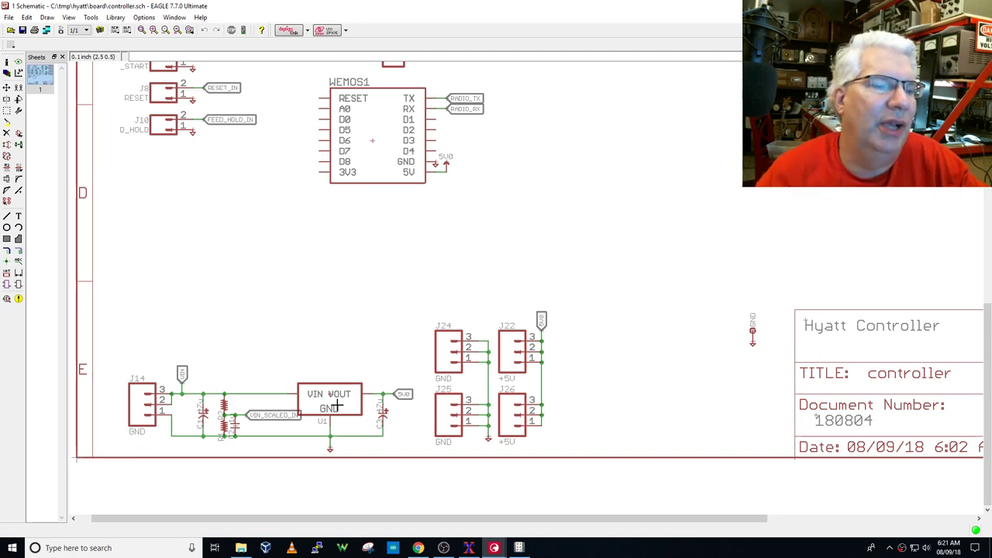
Go through PSoC Creator back to Chrome and scroll the Grbl_USB_Native README.
left_click(520, 548)
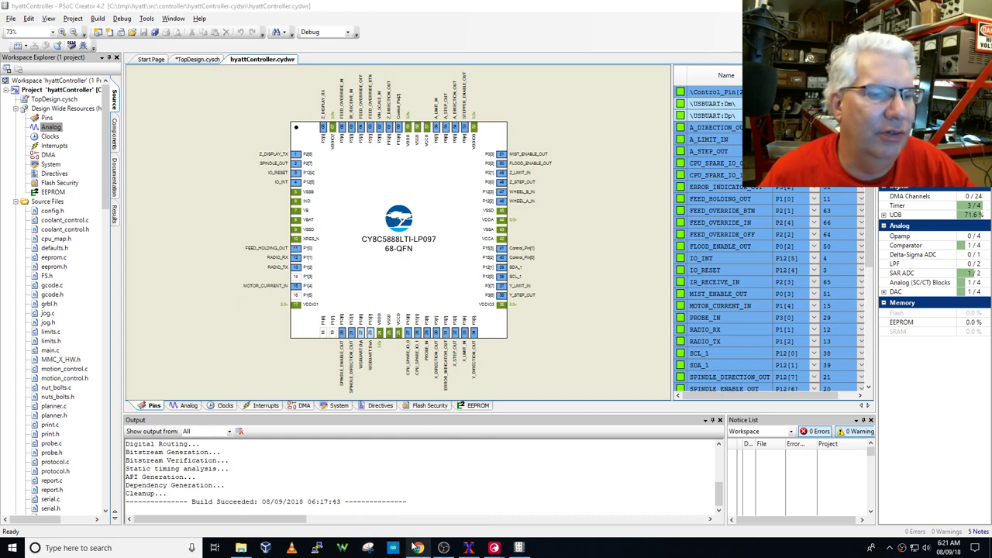
left_click(419, 548)
scroll(329, 291, "down", 4)
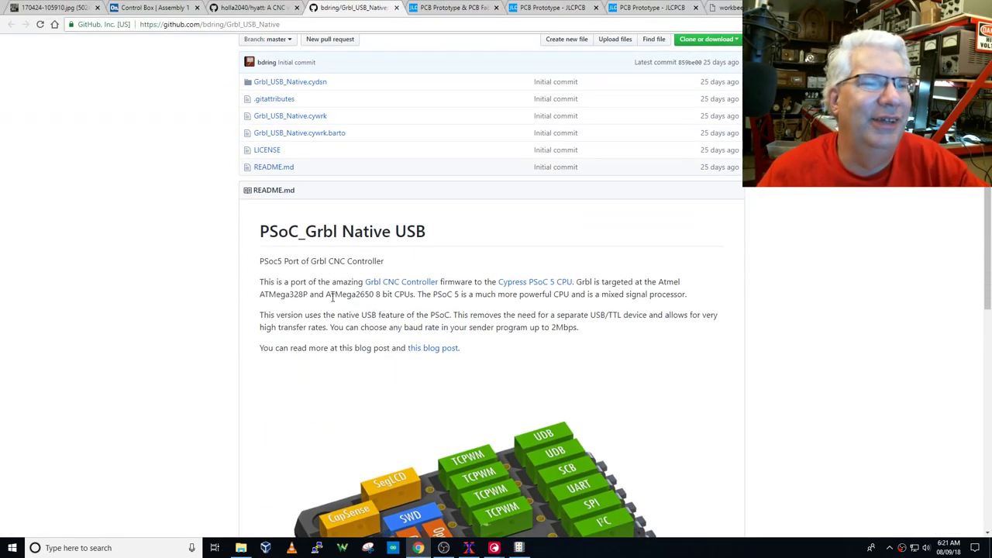
scroll(332, 300, "down", 1)
scroll(332, 300, "down", 1)
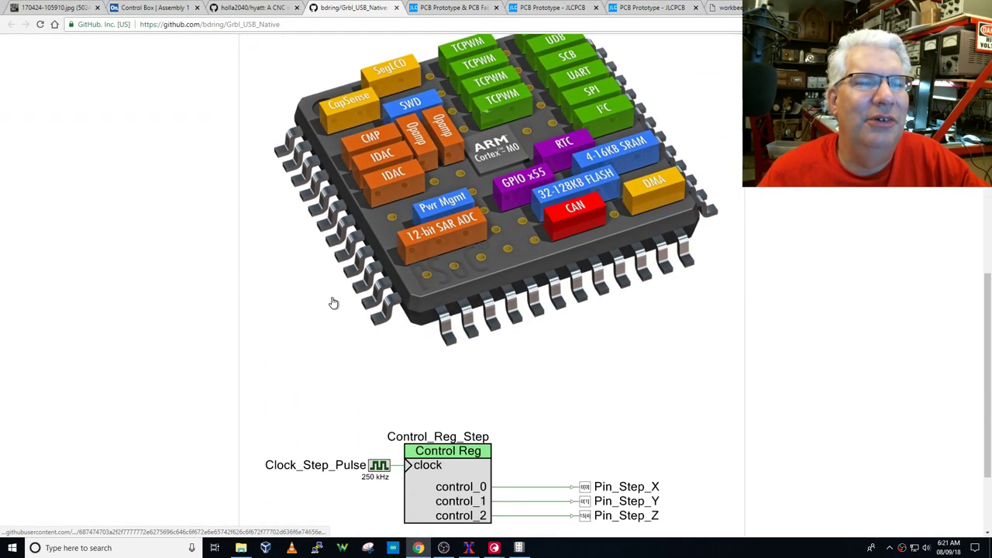
scroll(333, 299, "up", 4)
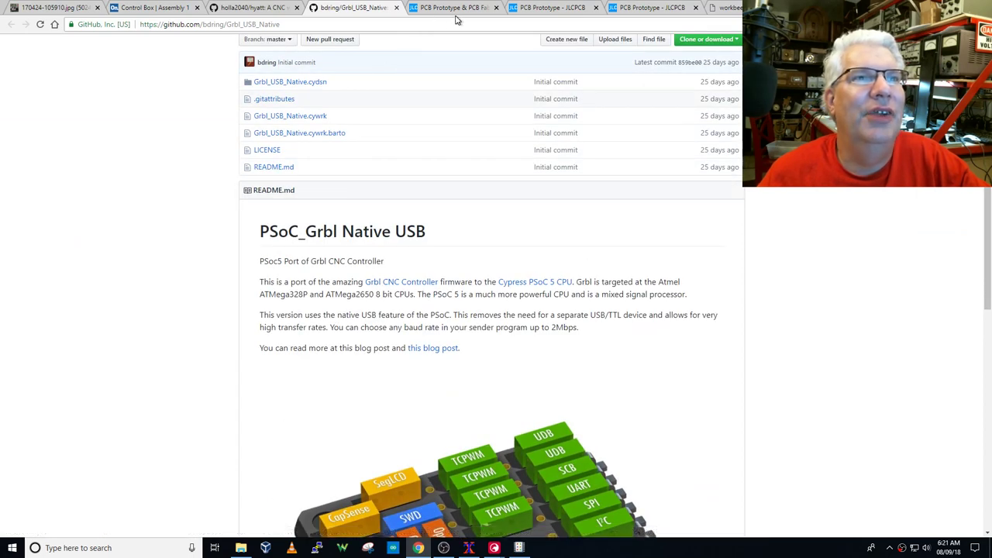
On JLCPCB, open Order History and view the shipped order's 13-step production progress.
left_click(457, 7)
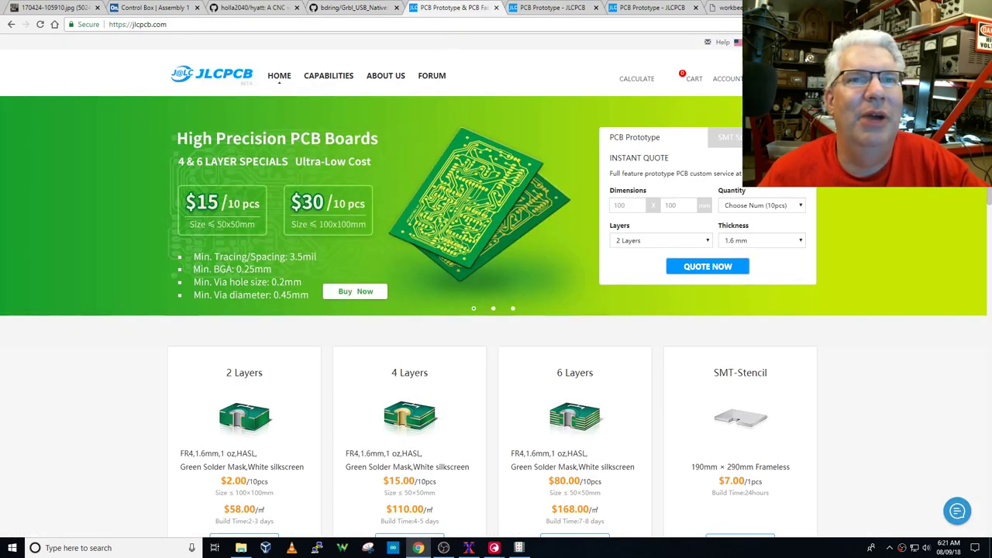
left_click(522, 232)
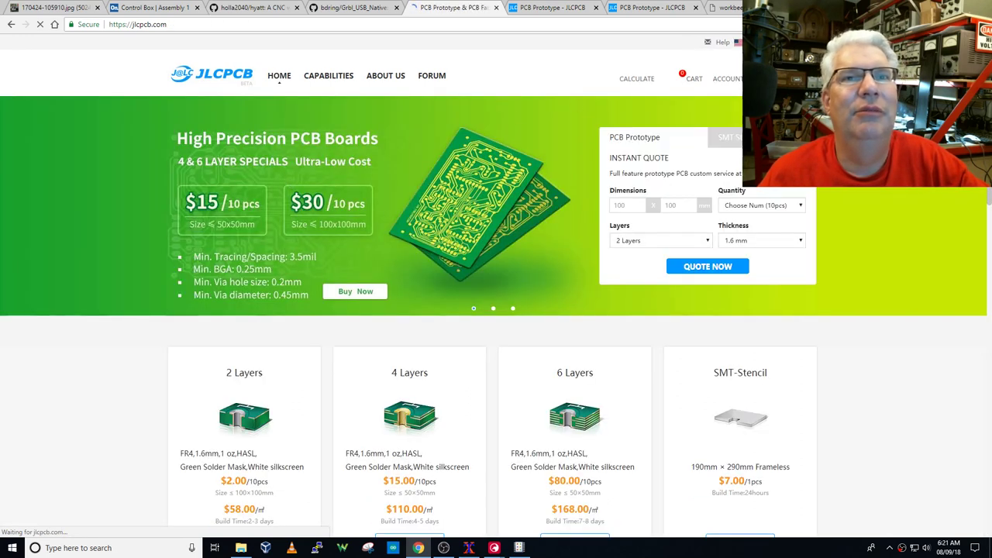
left_click(717, 84)
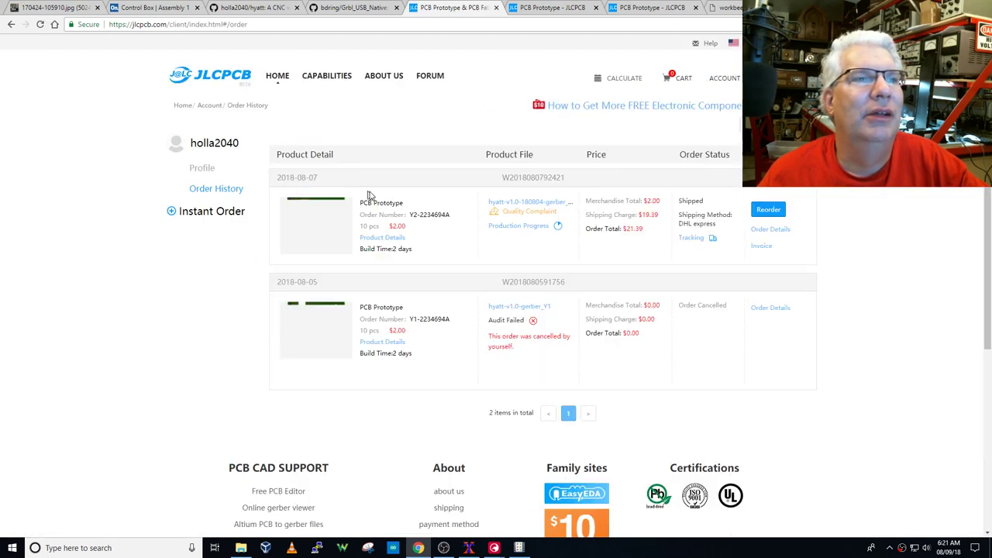
left_click(512, 227)
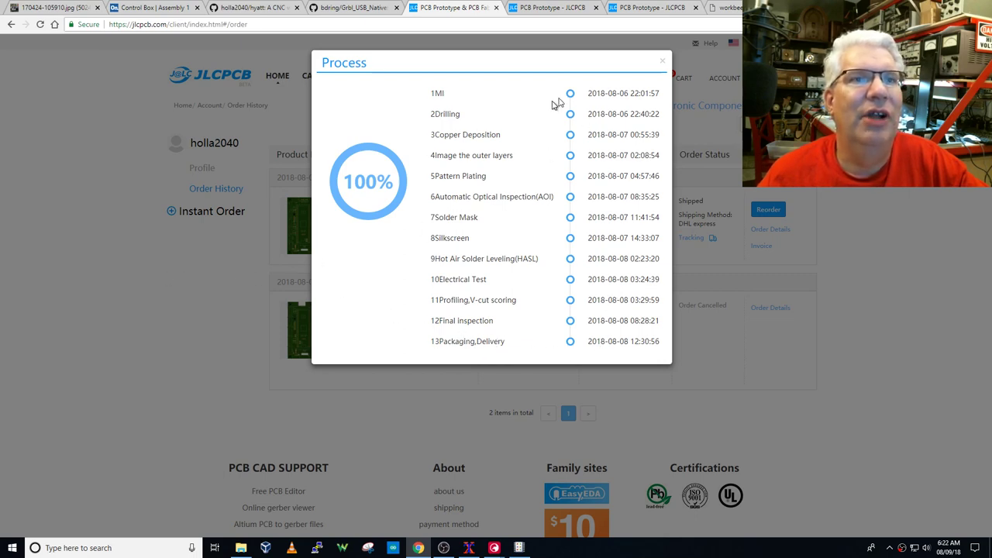
Dismiss JLCPCB's production progress window and the Quality Complaint feedback tab, returning to the 2-layer 100x100mm board quote.
left_click(663, 61)
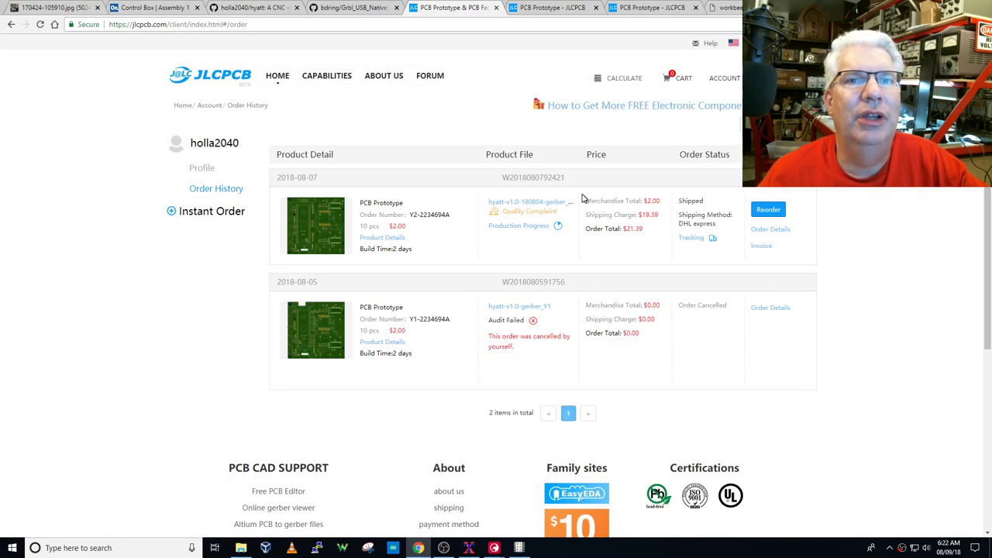
left_click(522, 214)
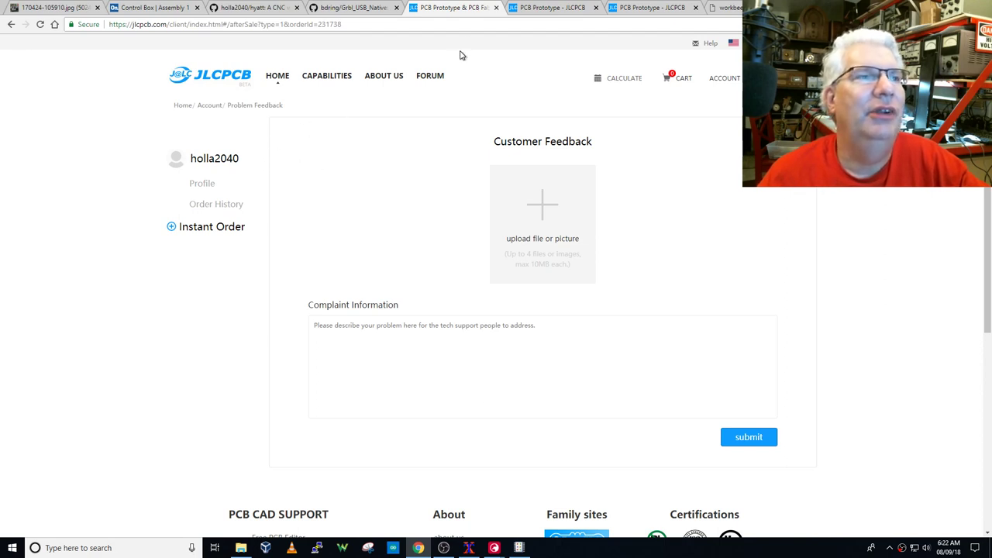
left_click(496, 6)
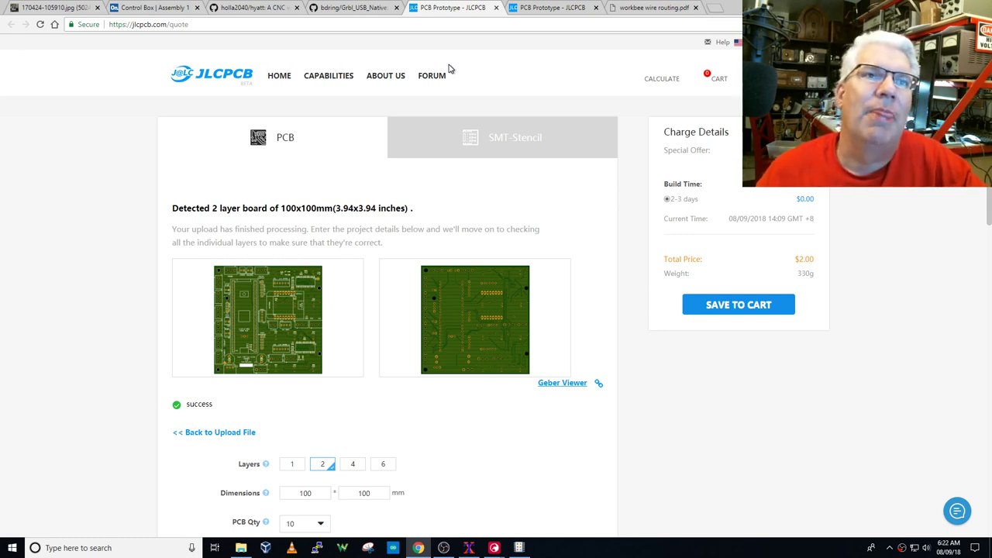
Look through the Grbl_USB_Native repository page in GitHub.
left_click(362, 10)
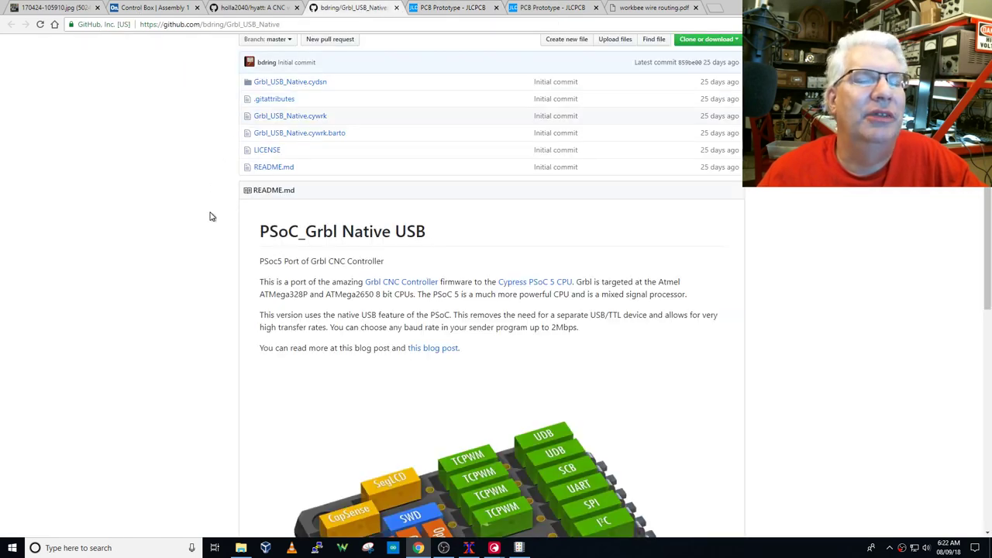
scroll(190, 224, "down", 2)
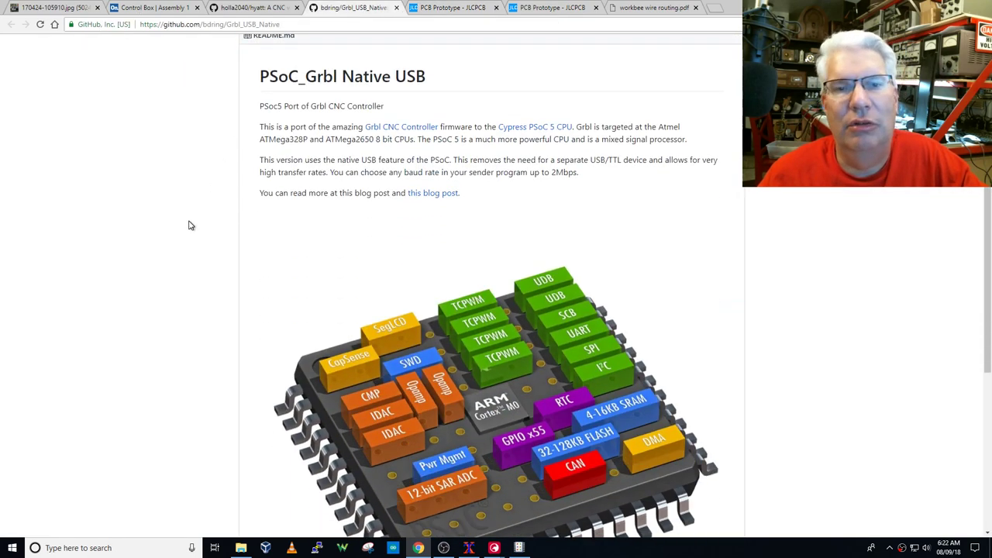
scroll(191, 224, "down", 3)
scroll(191, 225, "up", 2)
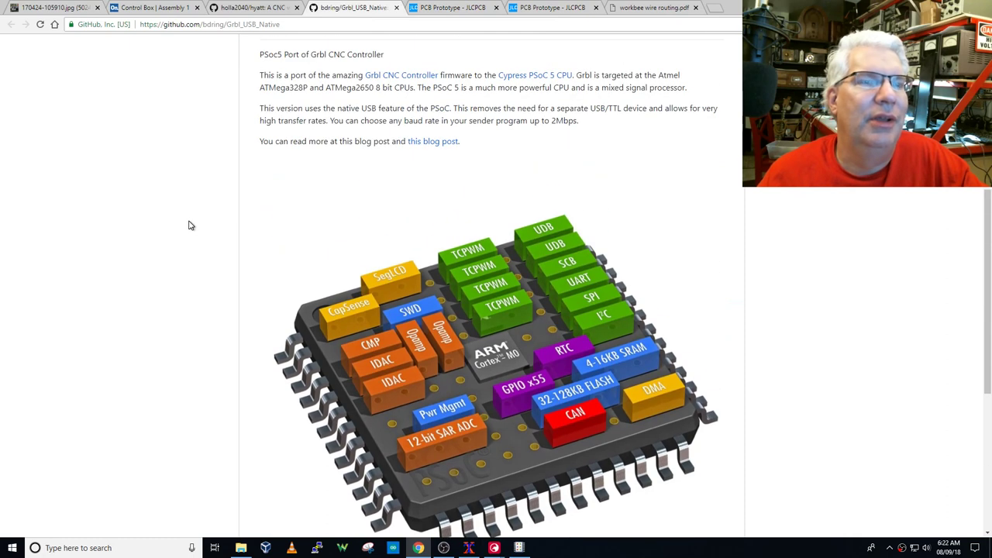
scroll(191, 224, "up", 5)
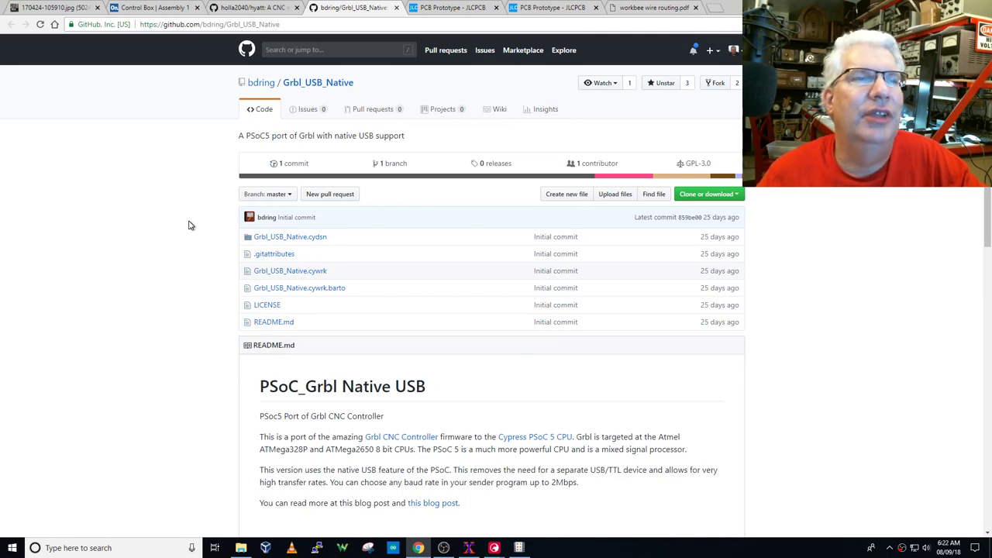
Browse down the hyatt repository to its board renders, then return to PSoC Creator's pin view.
left_click(256, 9)
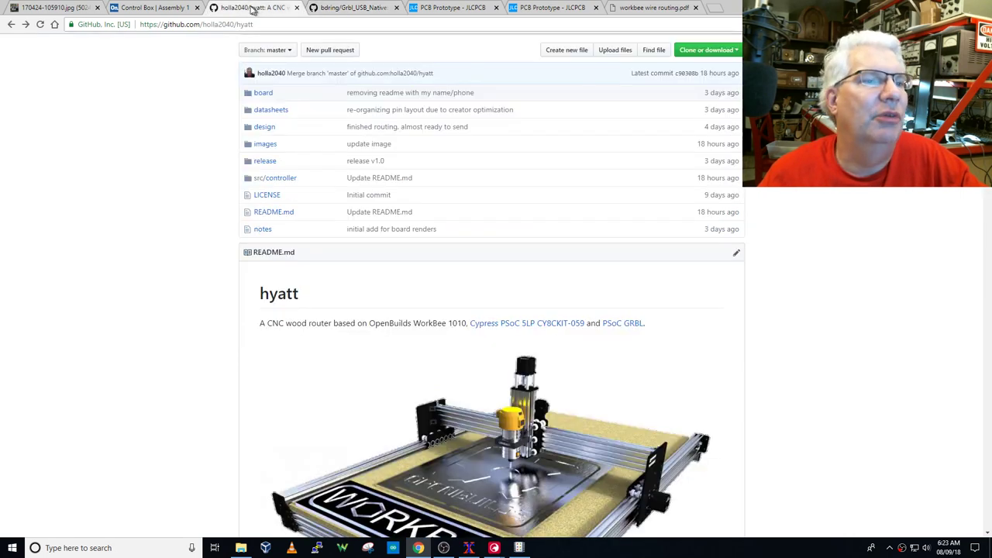
scroll(175, 290, "down", 5)
scroll(175, 291, "down", 12)
scroll(176, 291, "down", 8)
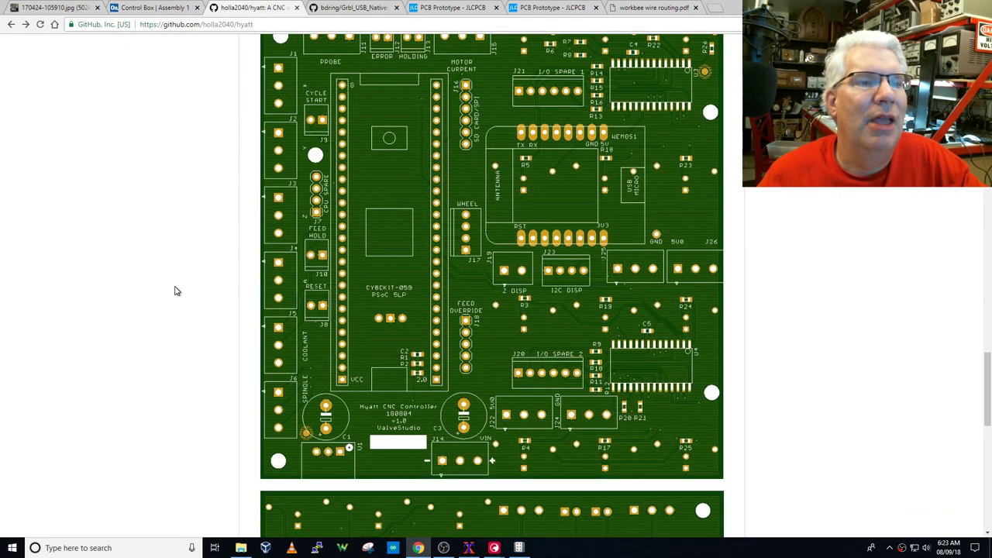
scroll(176, 291, "down", 5)
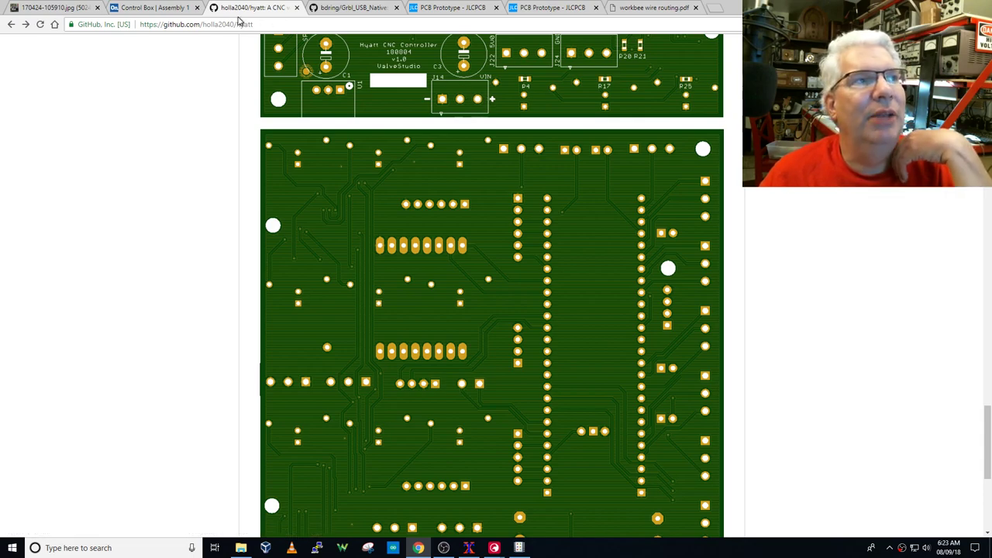
left_click(518, 548)
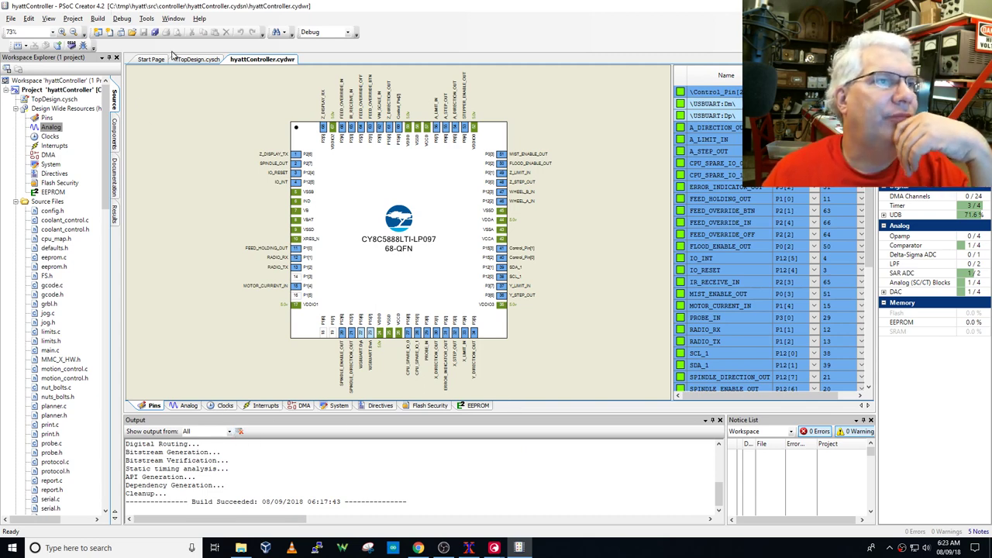
Show TopDesign.cysch's Analog sheet, where the three inputs feed AMux_1 into ADC_SAR_1.
left_click(197, 60)
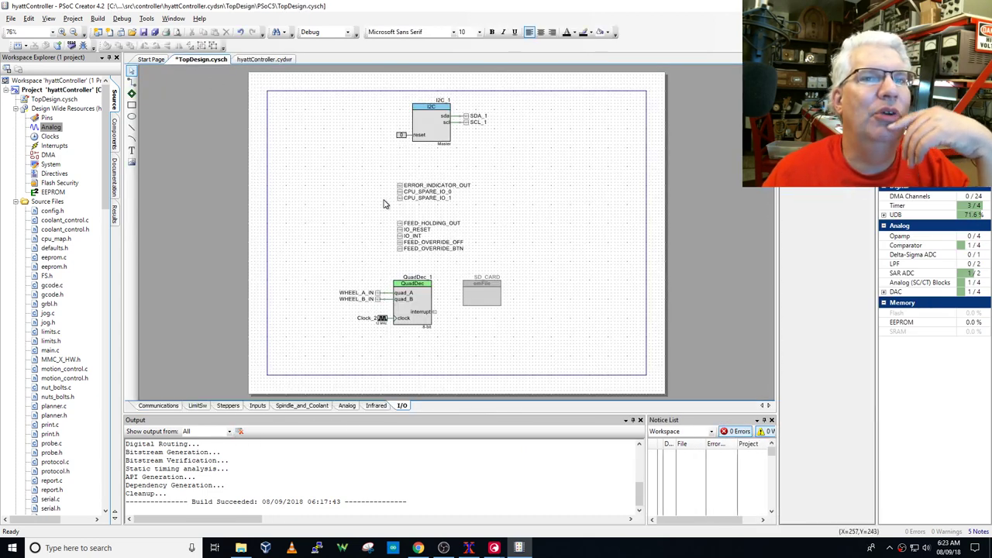
left_click(347, 405)
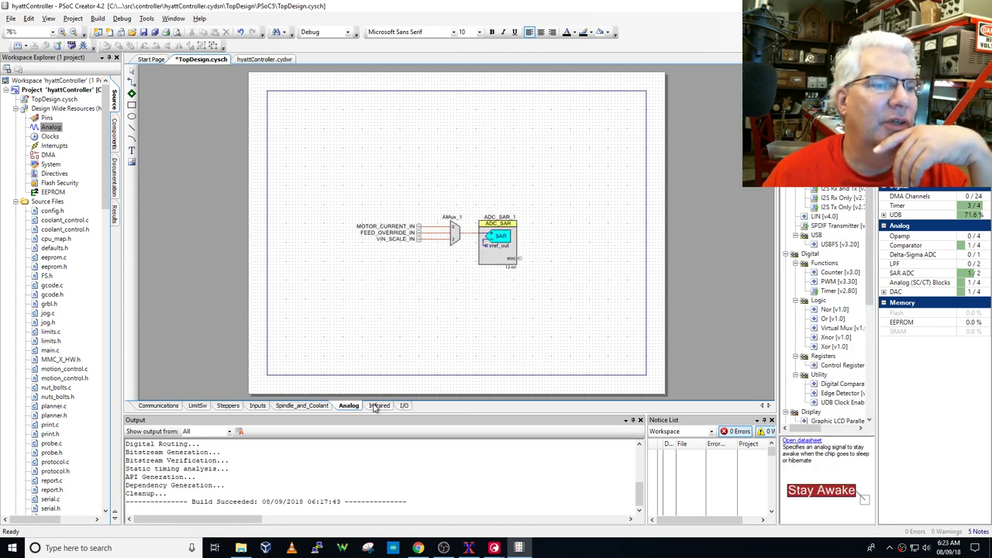
Display the Inputs sheet showing PROBE_IN through PGA_1 into Comp_1 against VDAC8_1, feeding Status_Probe.
left_click(260, 405)
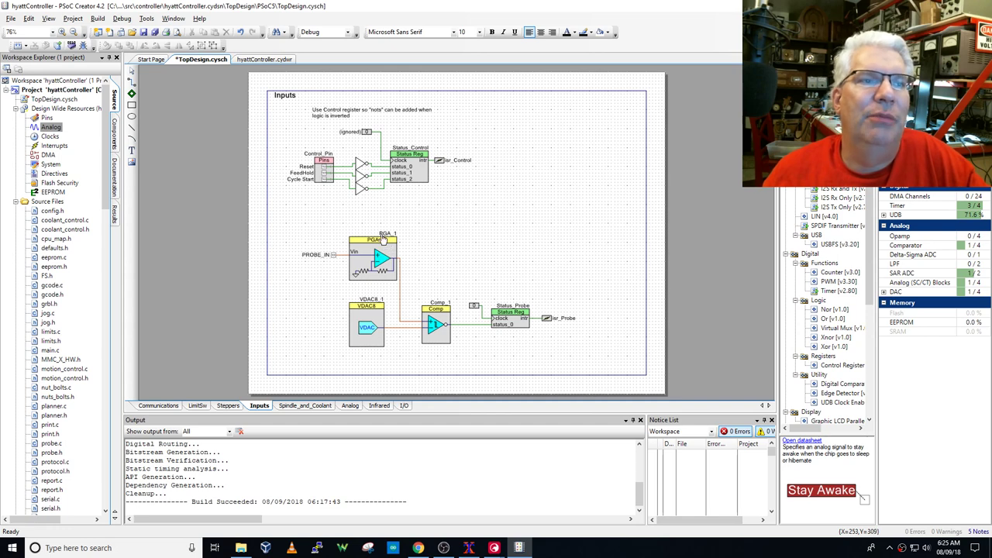
mouse_move(390, 241)
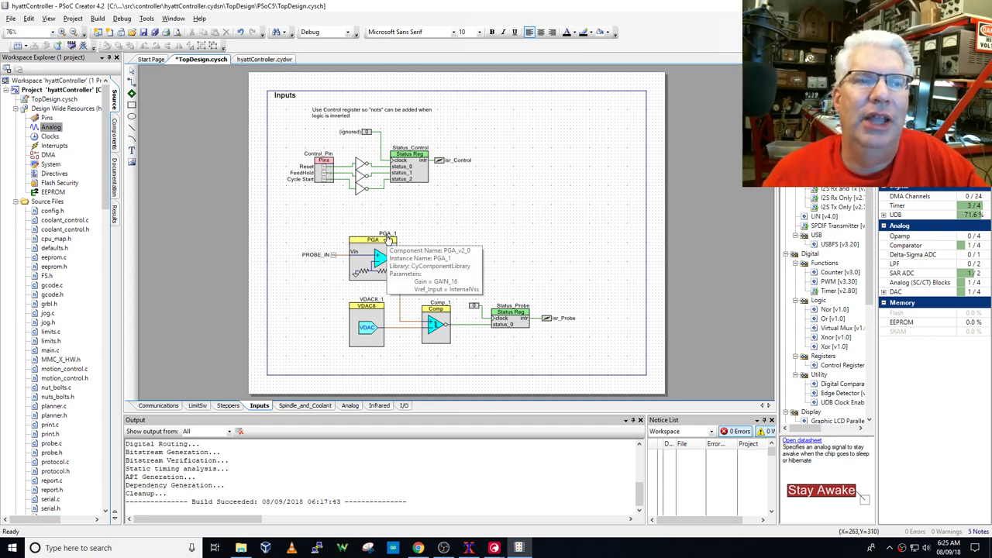
double_click(371, 259)
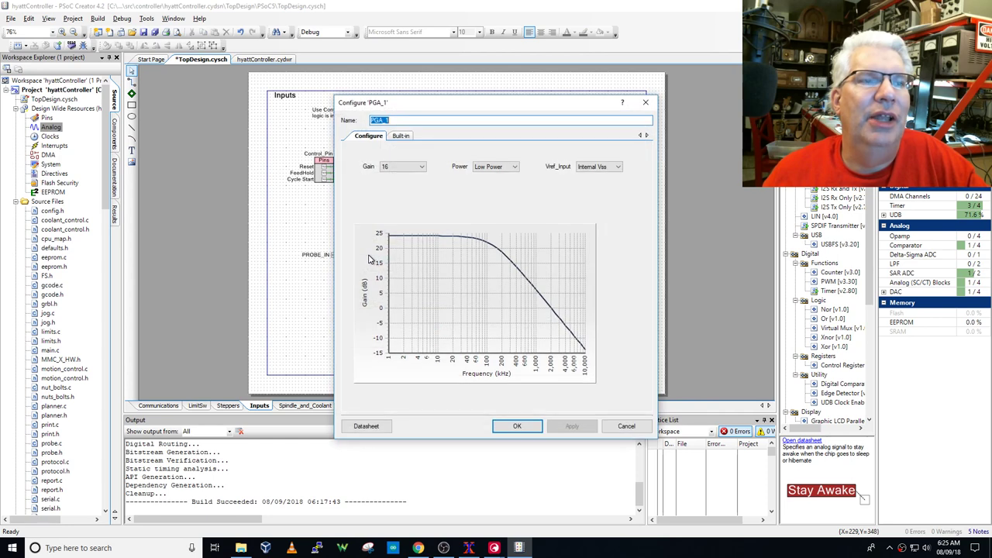
left_click(394, 169)
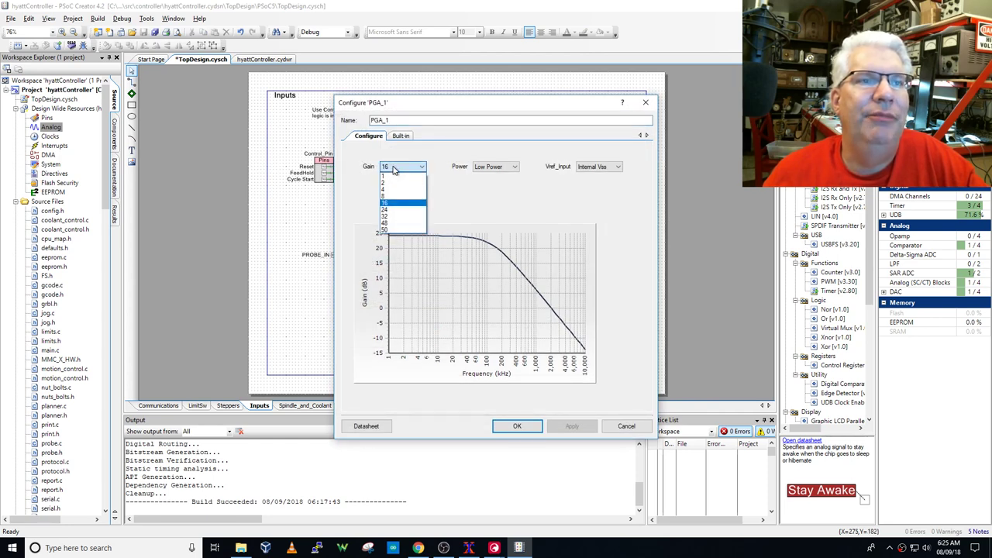
left_click(427, 159)
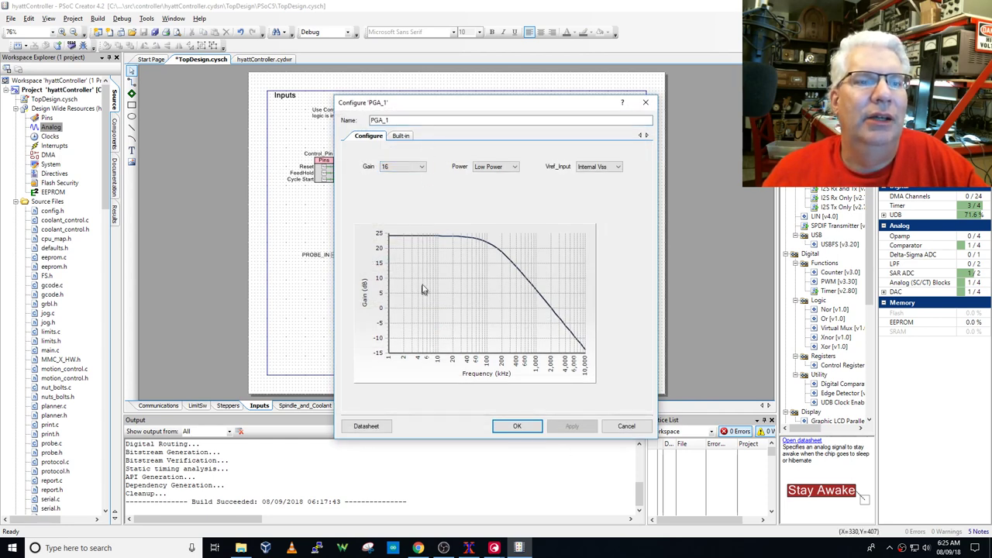
left_click(392, 169)
left_click(390, 231)
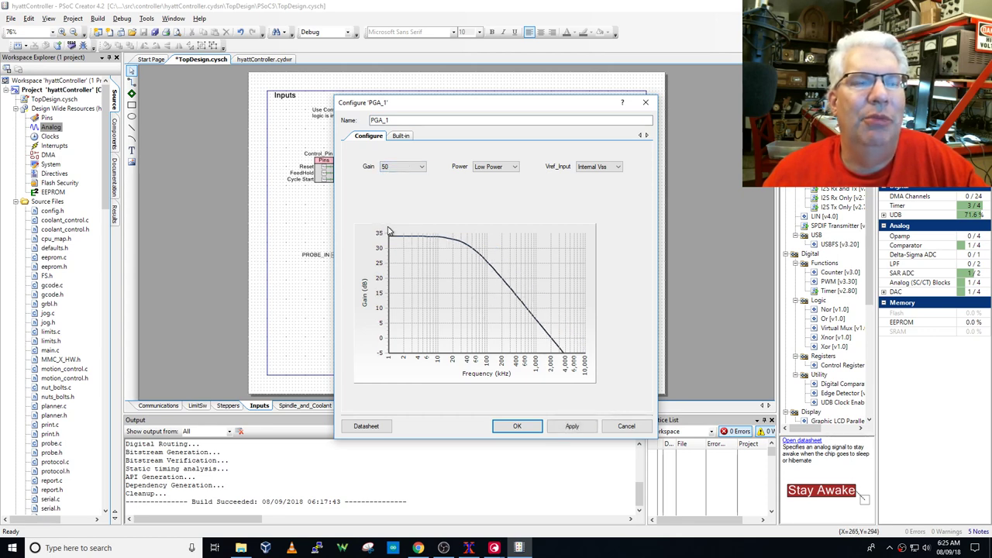
left_click(390, 168)
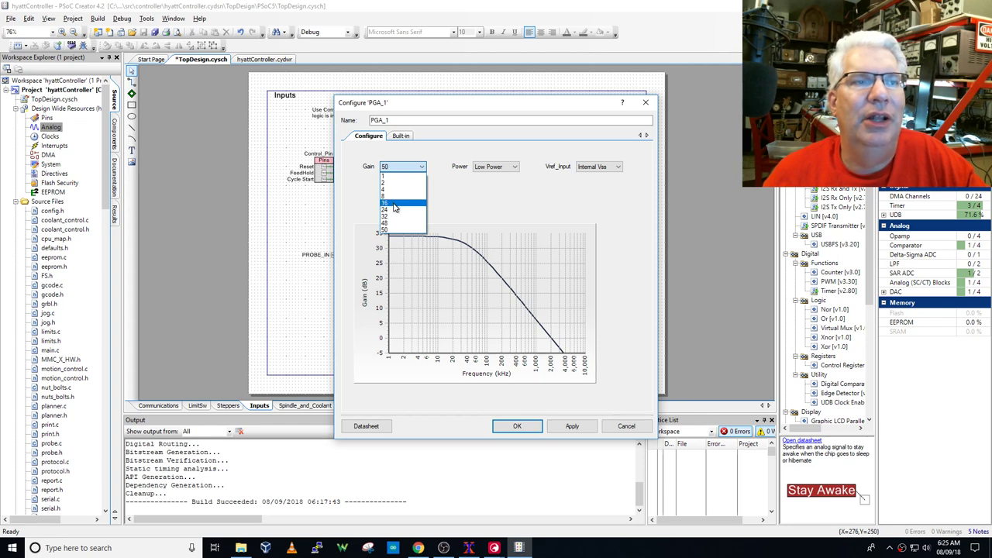
left_click(393, 203)
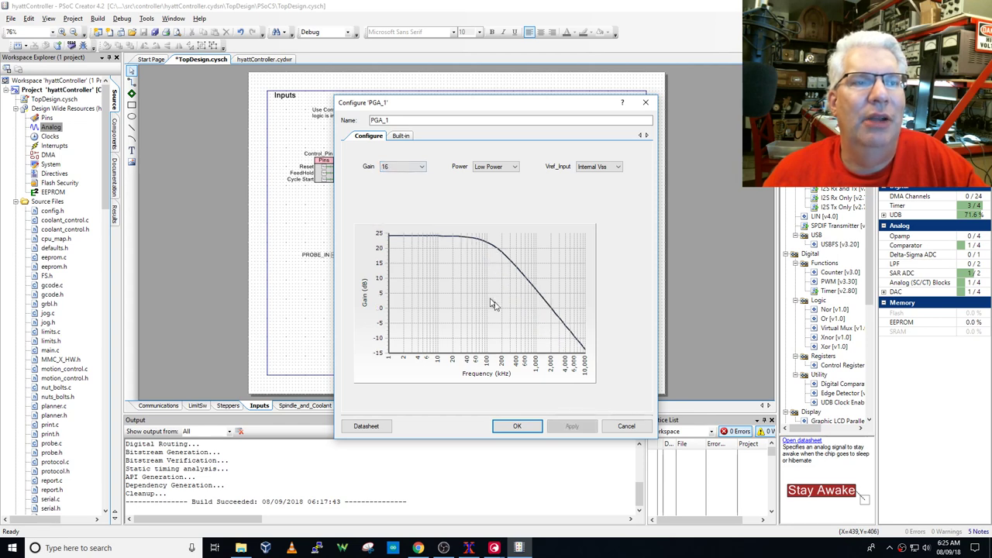
left_click(625, 425)
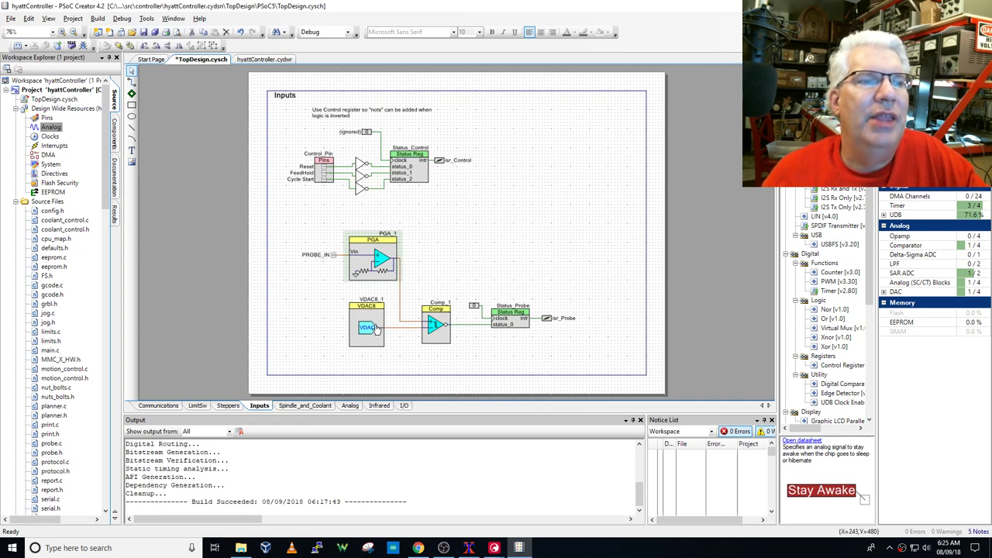
mouse_move(382, 324)
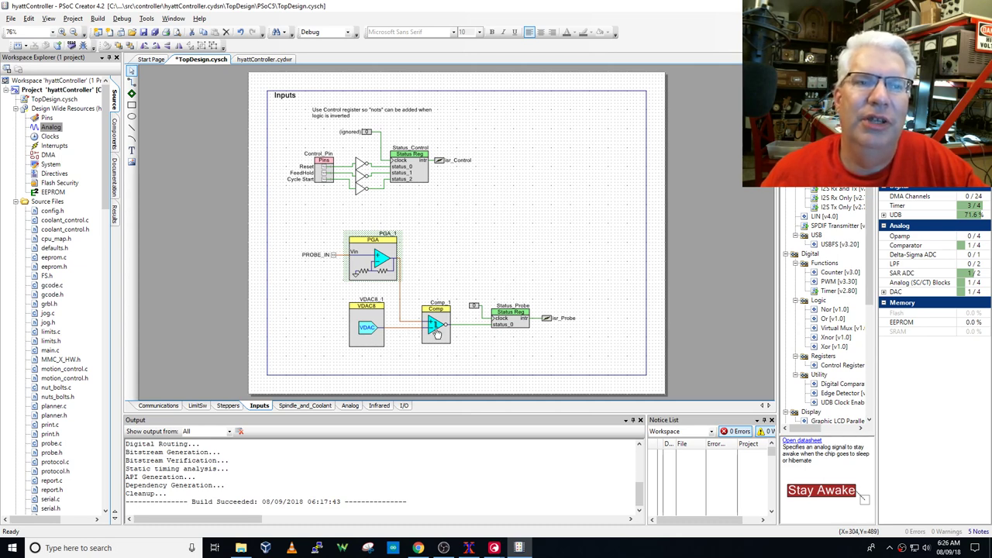
mouse_move(441, 320)
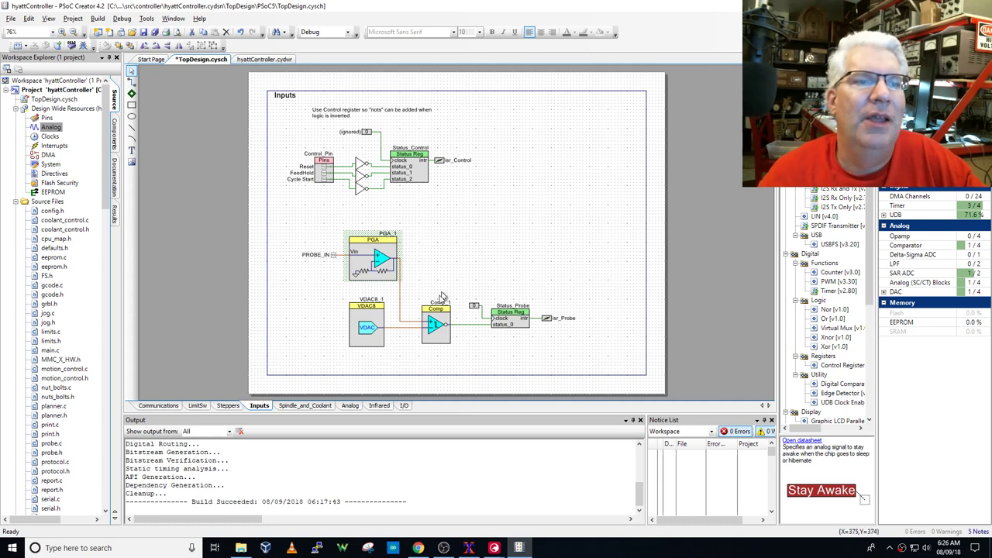
double_click(432, 319)
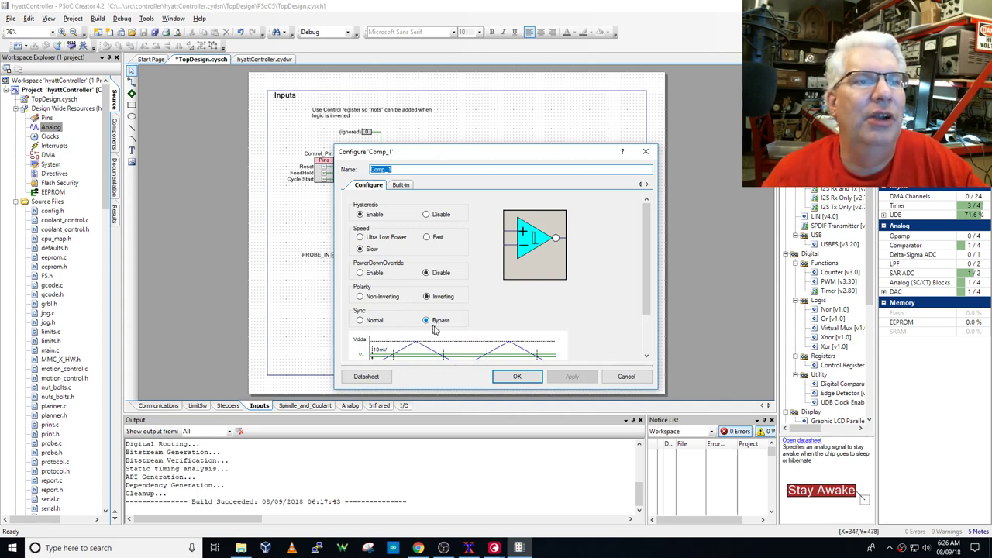
left_click(372, 299)
left_click(428, 296)
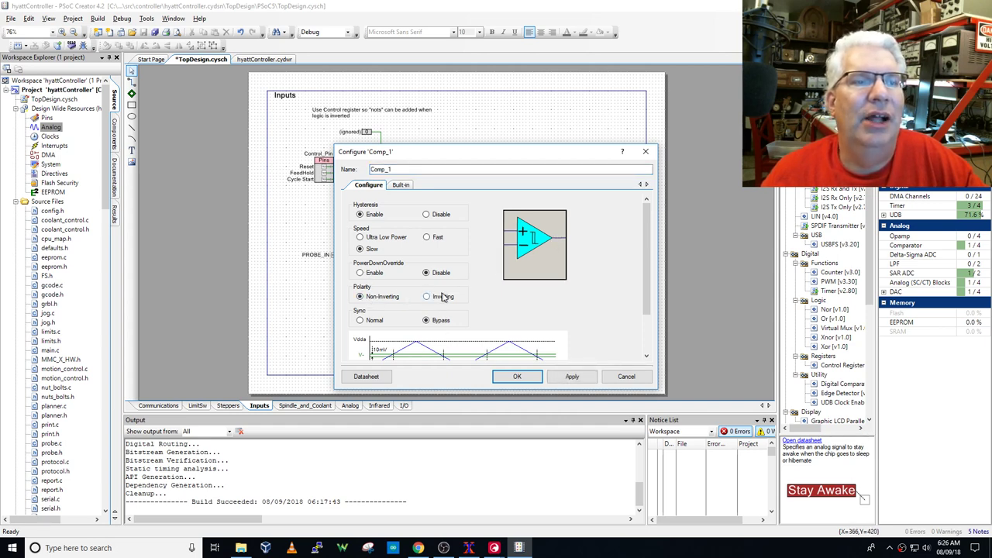
left_click(627, 377)
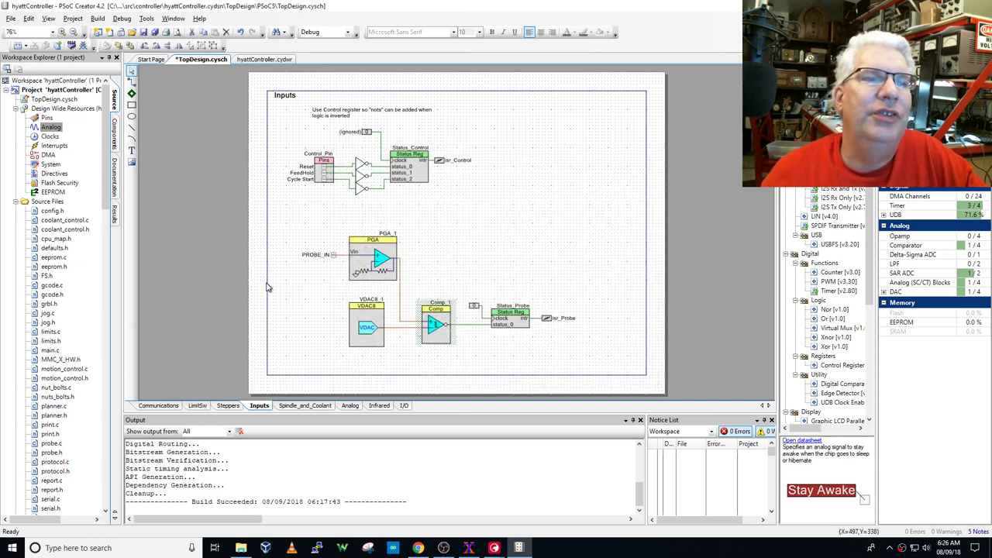
mouse_move(517, 311)
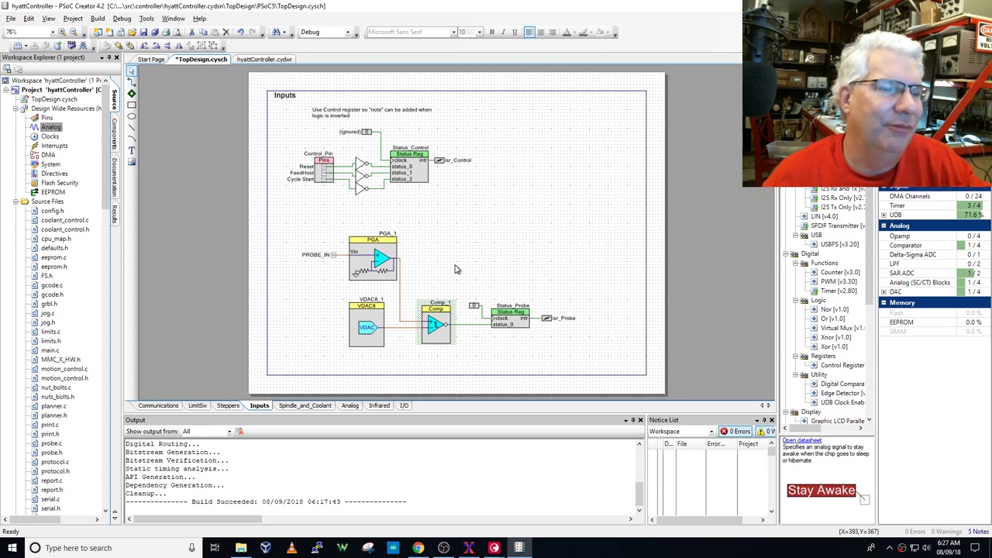
In Chrome, scroll the hyatt README down to the solder-side PCB render and closing photo caption.
left_click(418, 548)
scroll(428, 465, "down", 3)
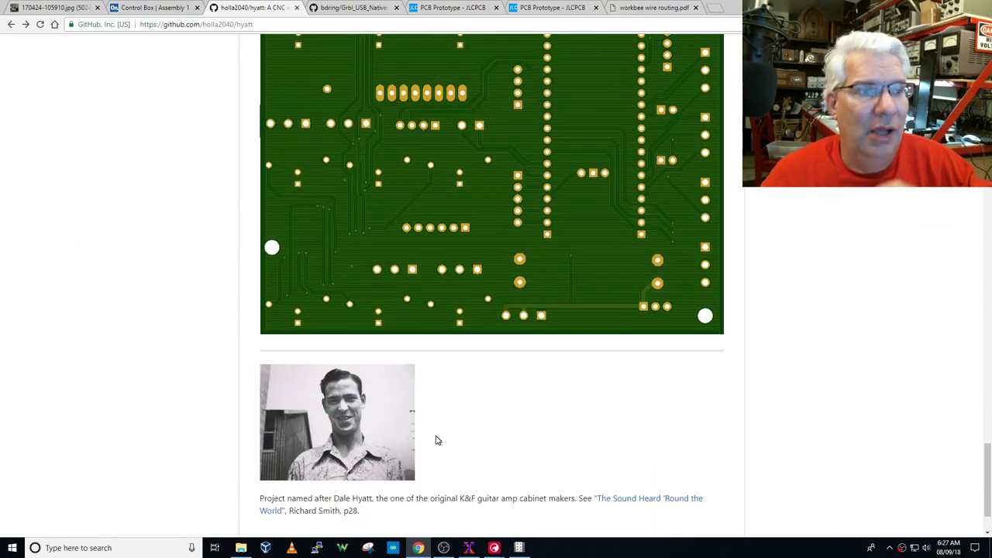
scroll(436, 440, "down", 2)
scroll(436, 440, "up", 2)
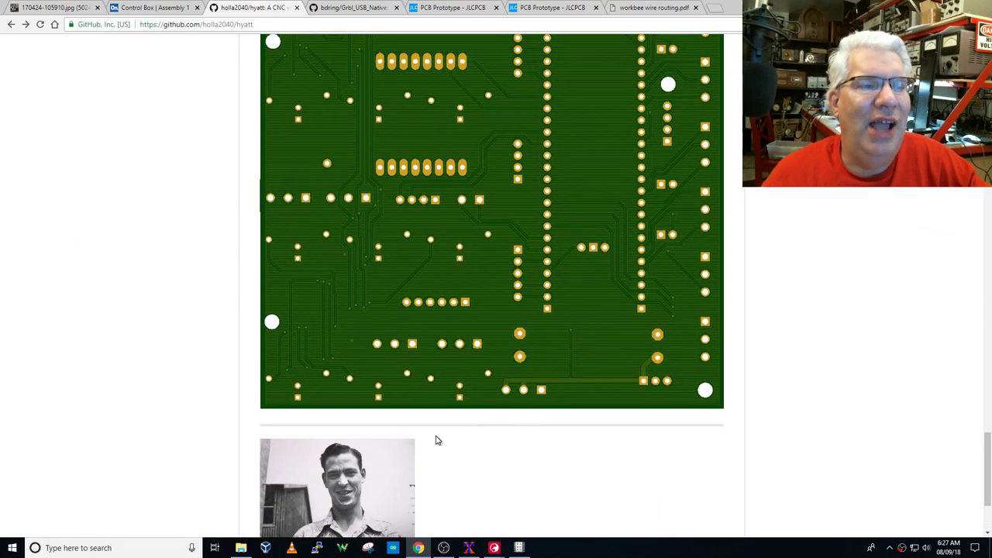
scroll(436, 441, "up", 1)
scroll(435, 440, "down", 2)
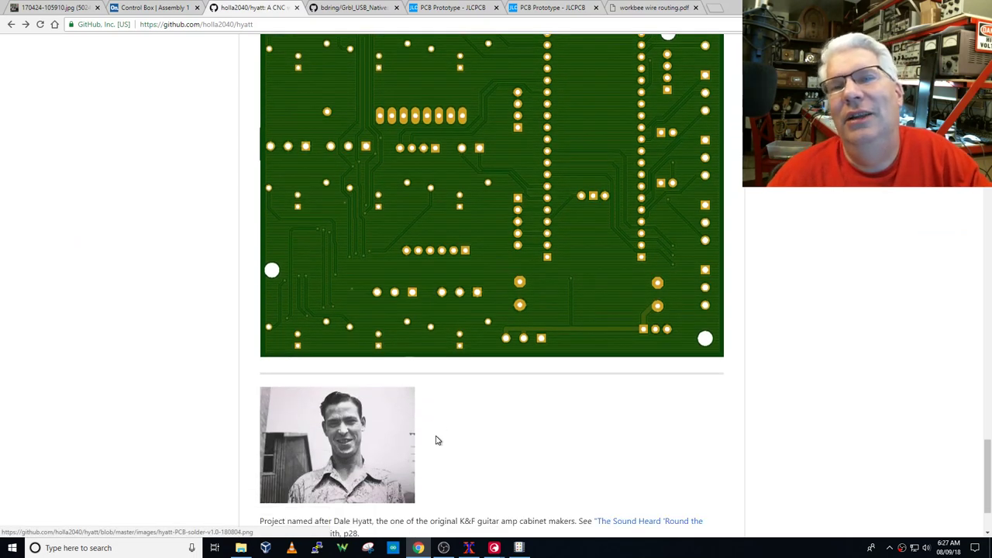
scroll(436, 440, "down", 1)
scroll(436, 440, "up", 1)
scroll(436, 441, "up", 1)
scroll(436, 441, "up", 1)
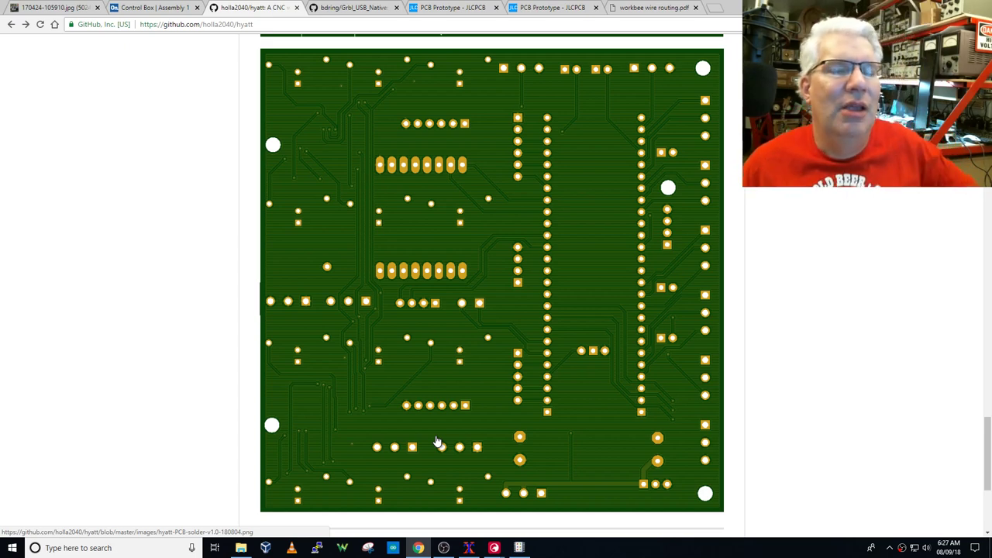
scroll(438, 441, "down", 4)
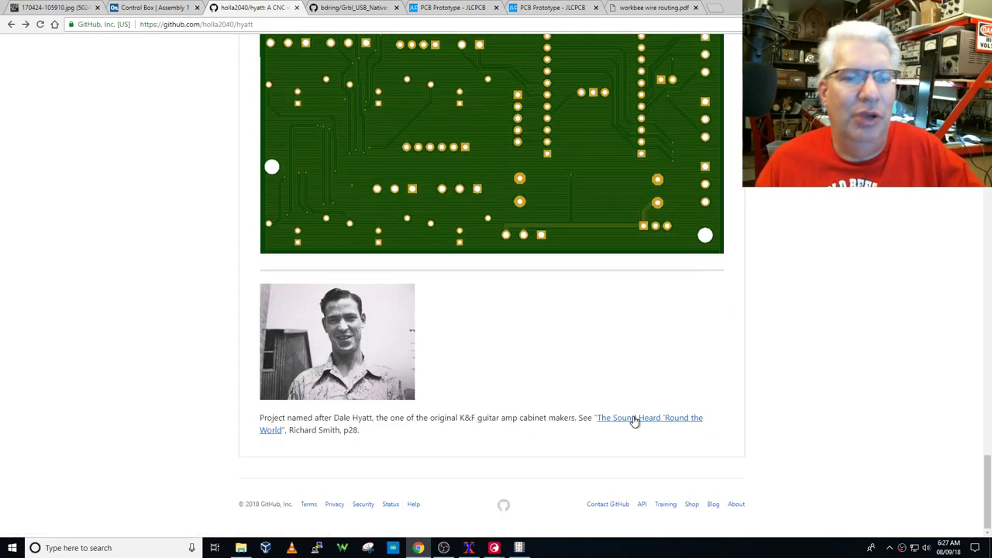
Open the book link in a new tab to view the 'Fender: The Sound Heard 'Round the World' page.
middle_click(634, 420)
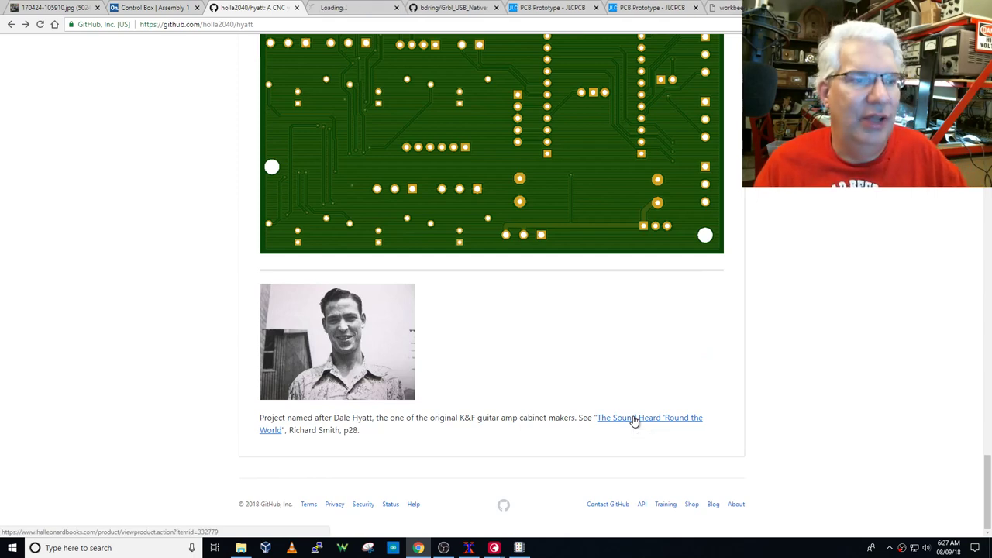
left_click(348, 8)
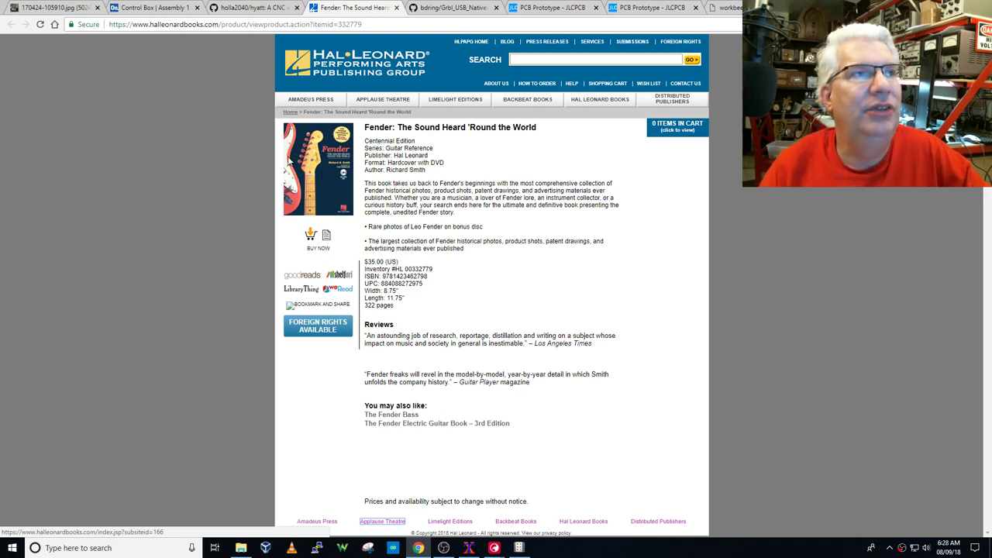
left_click(252, 9)
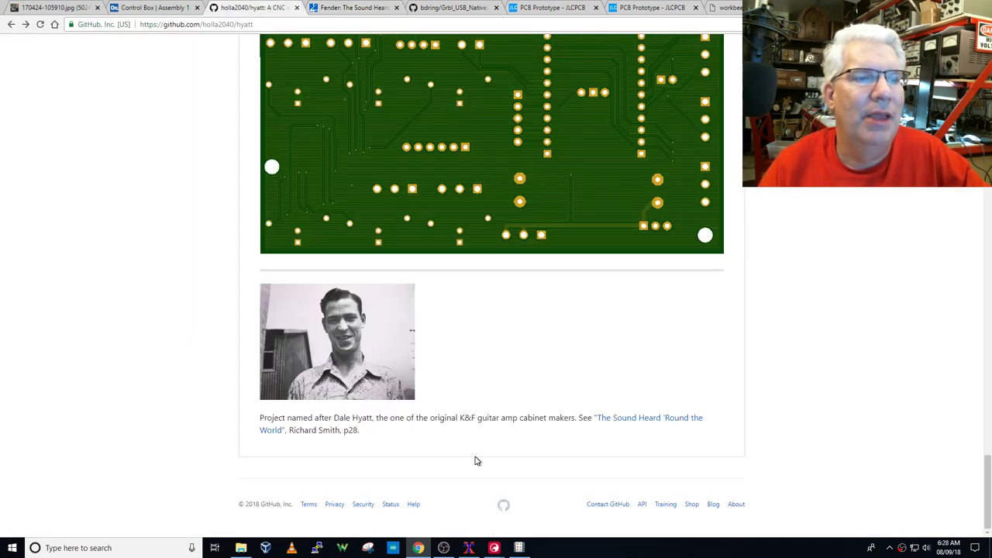